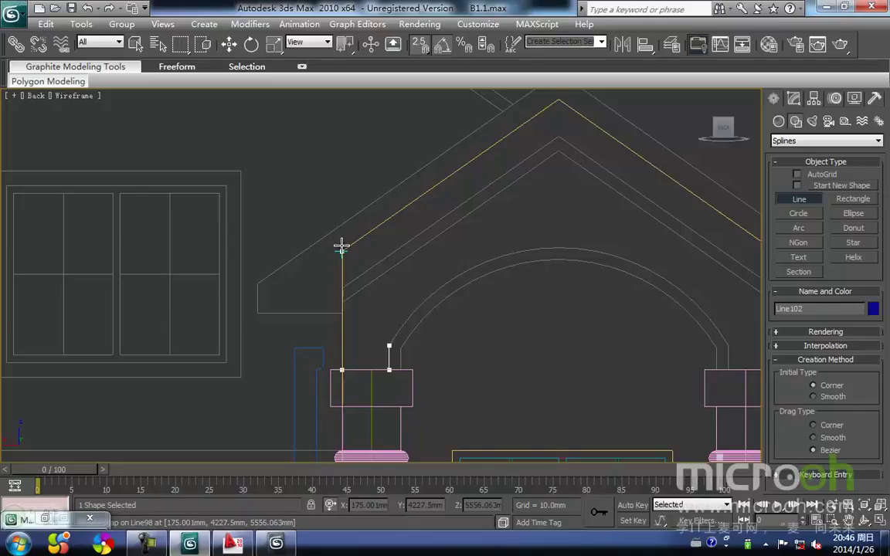
- Trace the gable outline over its left corner, apex and right corner, down to the right column and up to the outer arch's right springing point
click(342, 247)
click(558, 99)
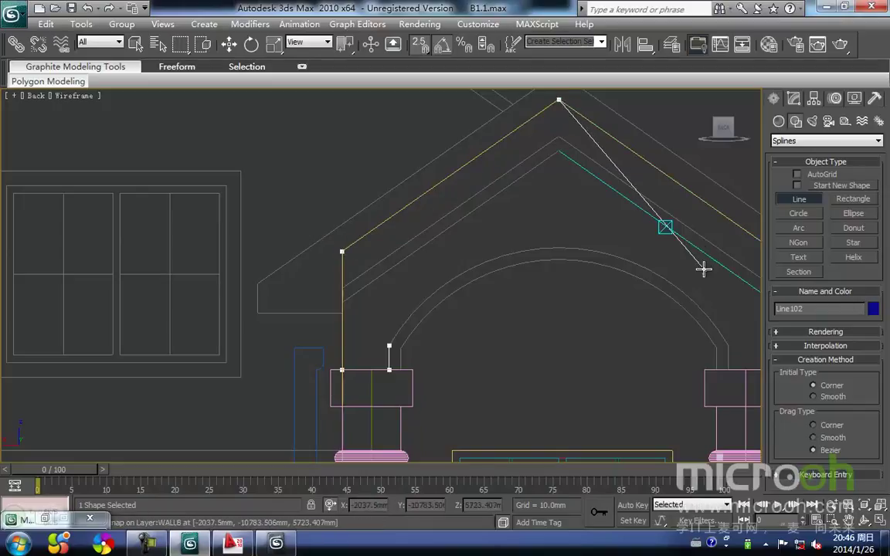
key(i)
click(453, 257)
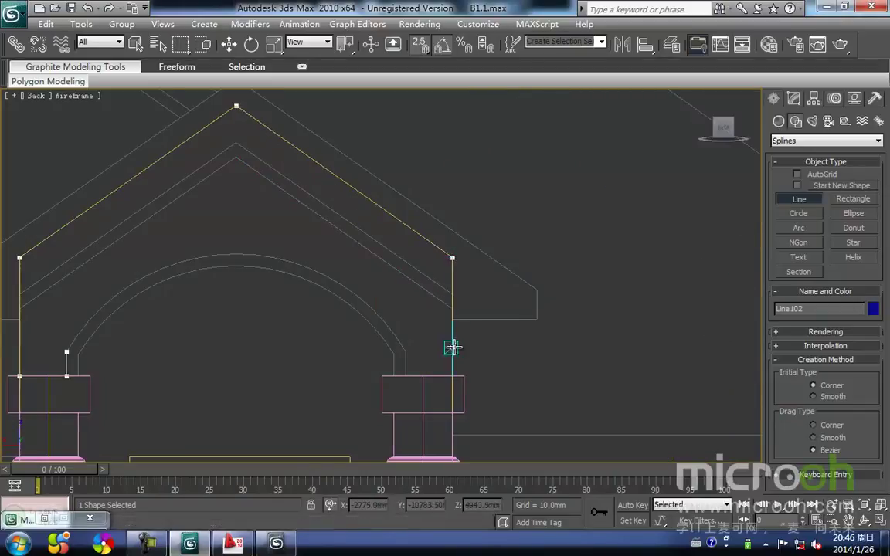
click(452, 375)
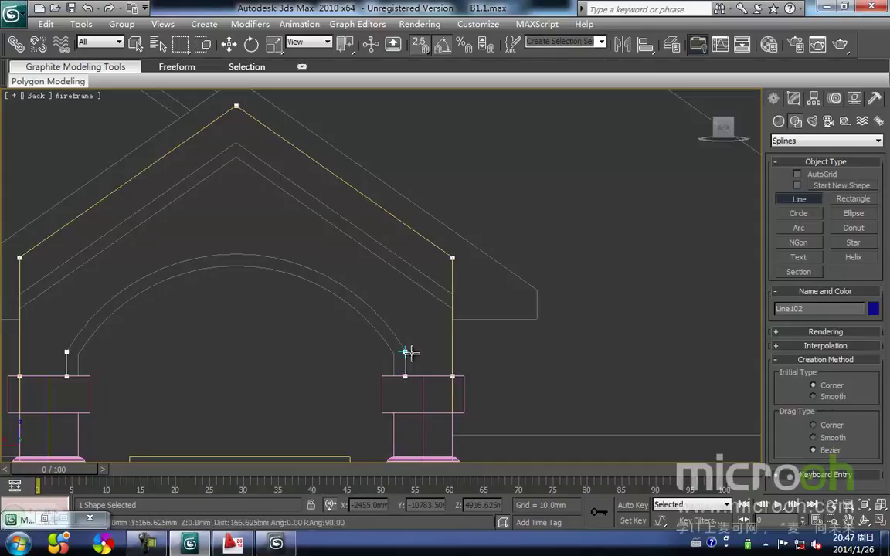
right_click(242, 353)
key(w)
middle_drag(242, 353, 315, 365)
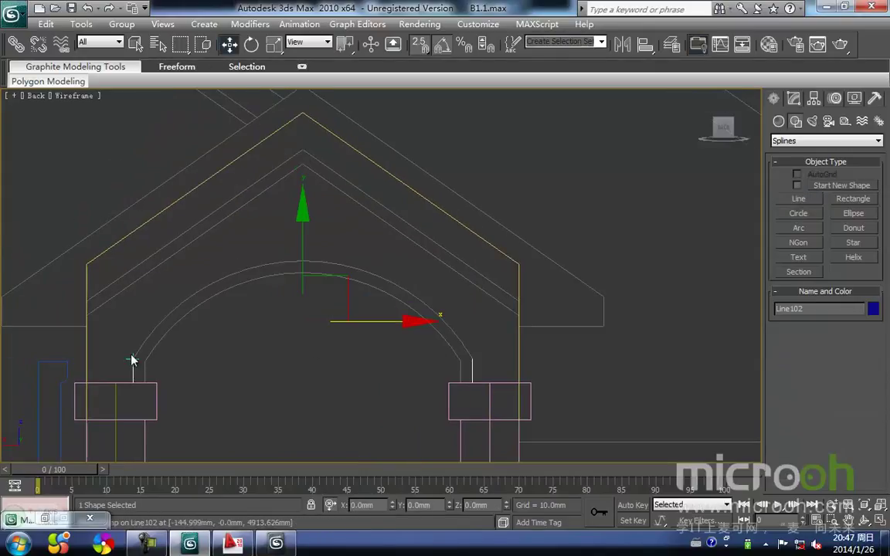
- Draw an arc between the two springing points along the outer arch, as part of the same gable shape
click(799, 228)
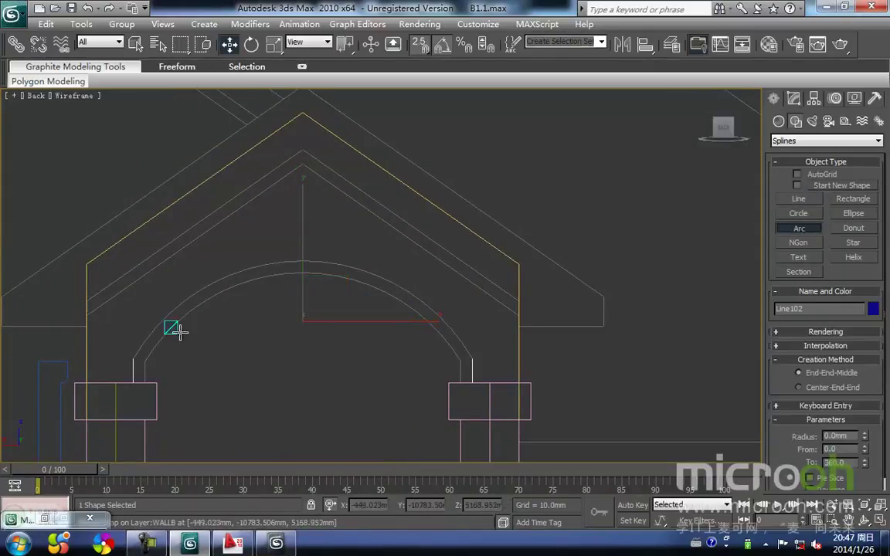
drag(133, 360, 472, 359)
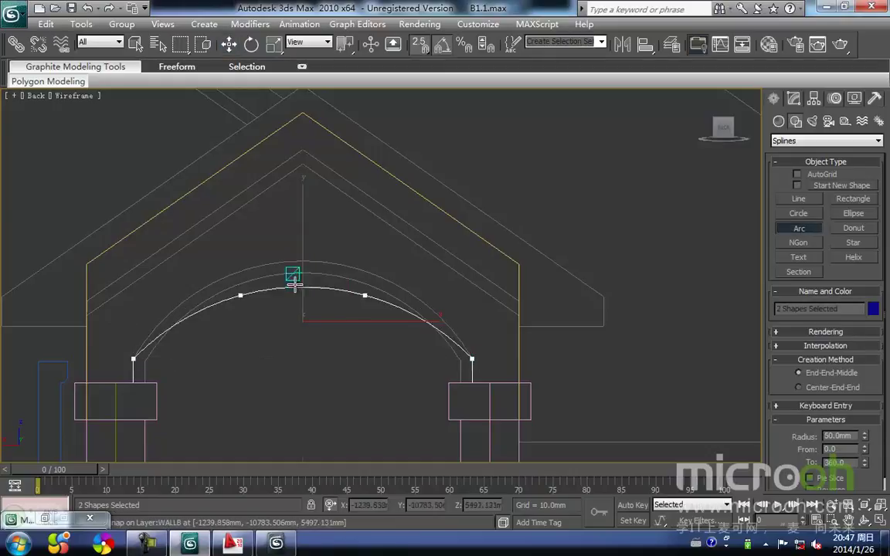
click(316, 348)
key(w)
middle_drag(280, 324, 301, 370)
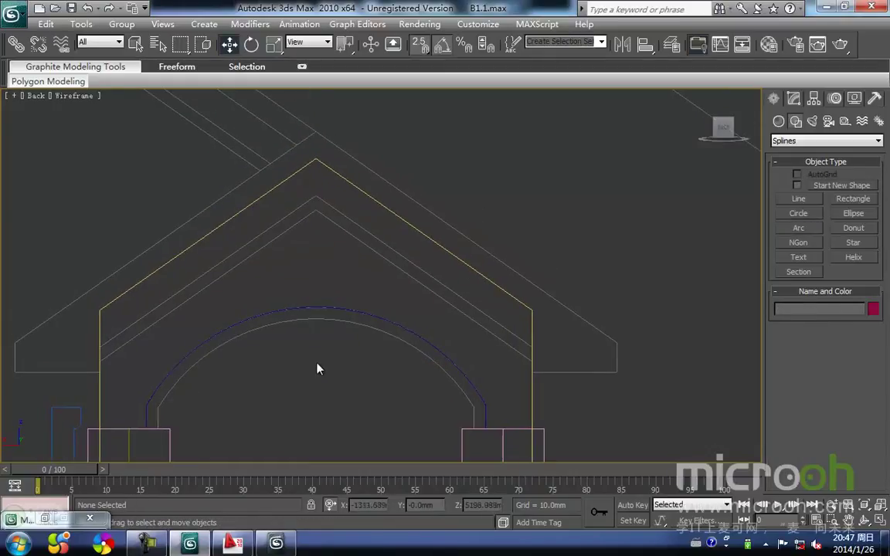
- Weld all the vertices of the gable and arch outline into one closed spline
click(310, 309)
right_click(311, 308)
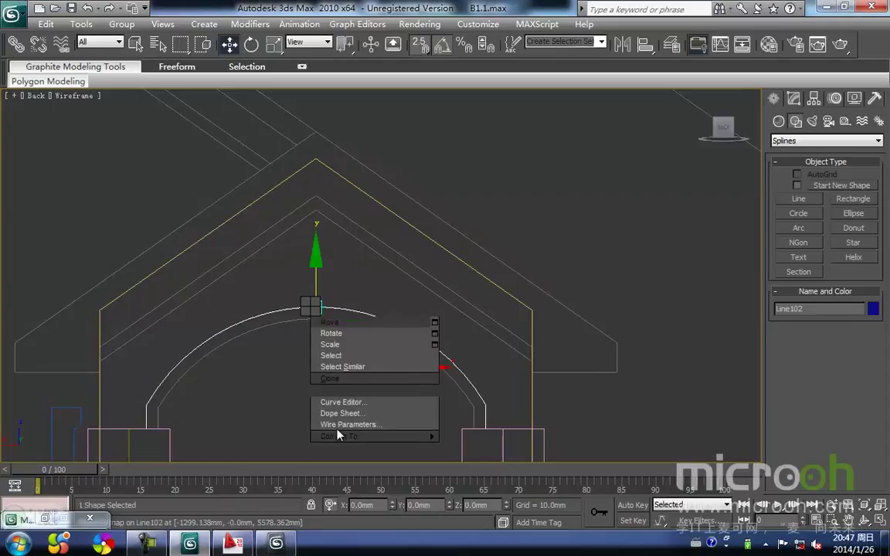
key(1)
scroll(316, 313, down, 1)
middle_drag(301, 347, 281, 334)
scroll(316, 313, up, 1)
scroll(319, 312, down, 2)
key(1)
key(1)
drag(167, 190, 499, 472)
right_click(348, 325)
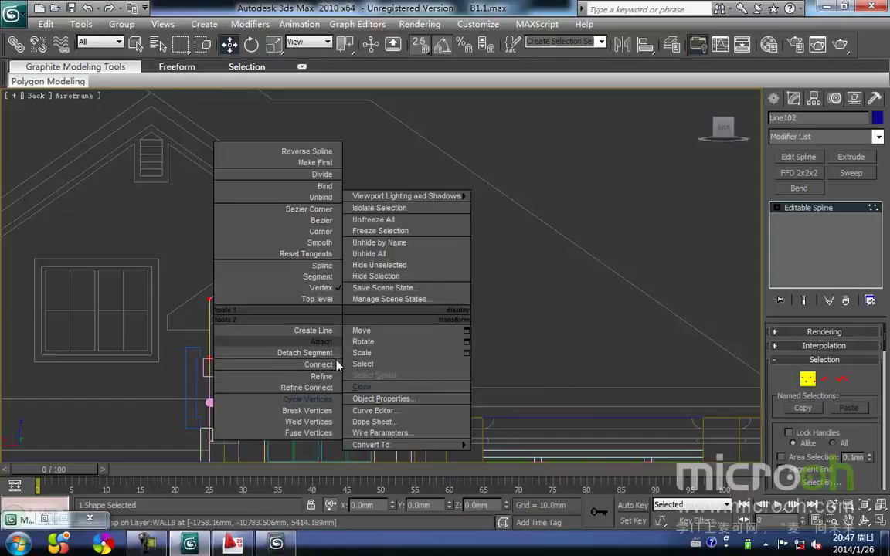
click(307, 414)
middle_drag(300, 360, 336, 365)
key(1)
- Extrude the gable outline 250 mm, working from the top view
key(t)
scroll(345, 363, down, 8)
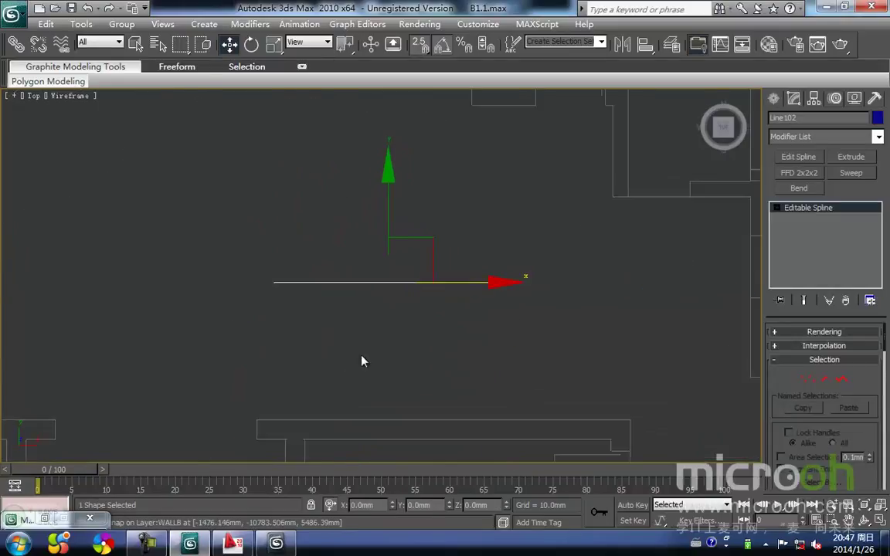
scroll(378, 326, up, 2)
middle_drag(369, 306, 381, 343)
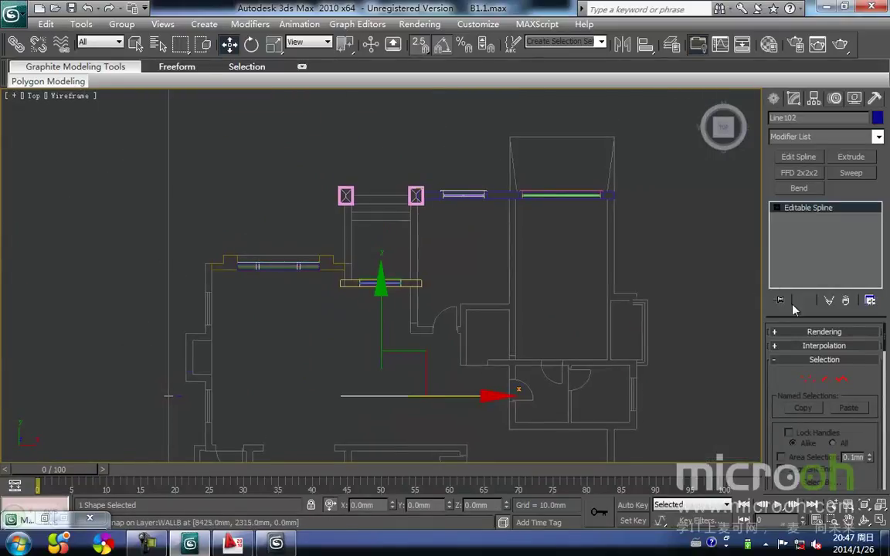
click(850, 157)
text(250)
key(Return)
- Move the extruded gable wall in plan so that it sits between the two porch columns
middle_drag(418, 327, 439, 302)
drag(405, 323, 402, 193)
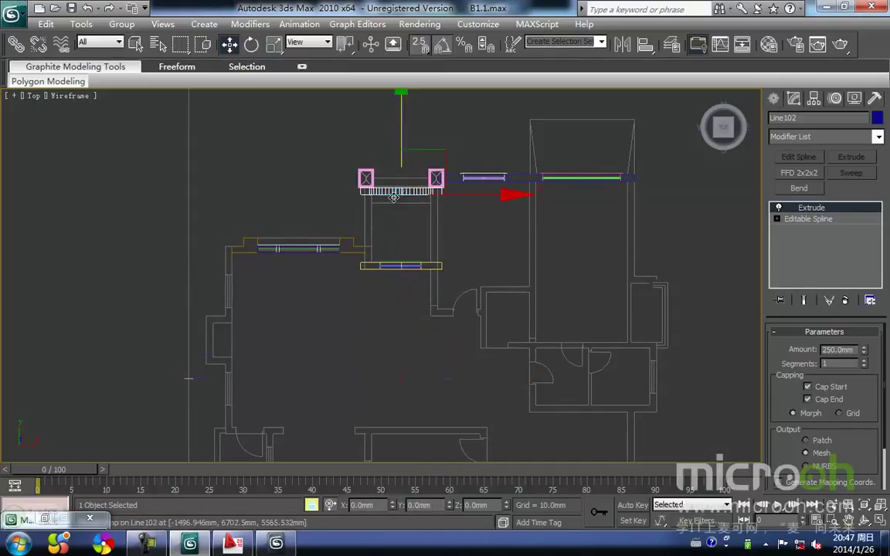
scroll(390, 201, up, 6)
mouse_move(329, 308)
mouse_down()
mouse_move(309, 292)
mouse_move(329, 238)
mouse_move(309, 239)
mouse_move(333, 237)
mouse_up()
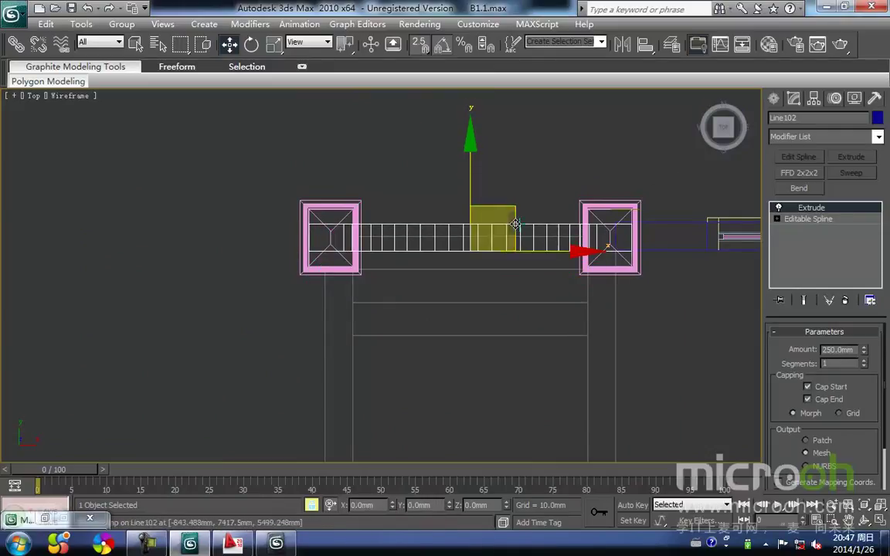
- Show layer p2 and hide layer p1 to compare the gable wall with the other floor plan
middle_drag(532, 238, 450, 257)
click(670, 42)
middle_drag(438, 153, 386, 150)
click(686, 226)
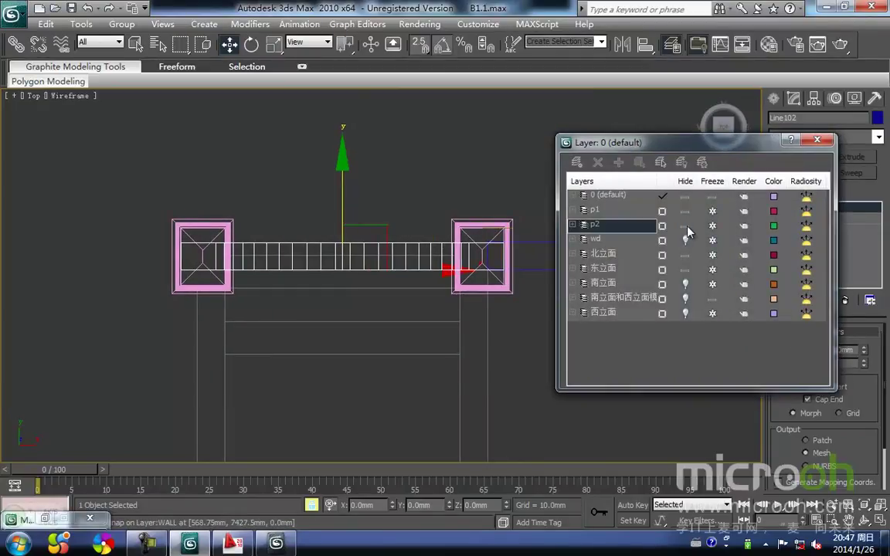
click(685, 210)
middle_drag(382, 173, 396, 161)
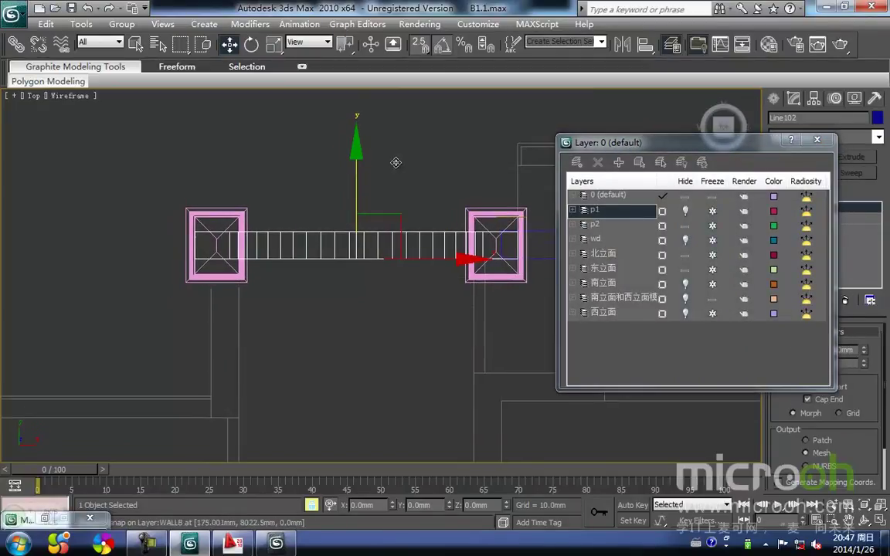
- Try moving the gable wall along the floor plan, and put it back between the columns
drag(372, 258, 371, 412)
middle_drag(371, 413, 365, 292)
scroll(379, 264, down, 3)
drag(365, 292, 363, 191)
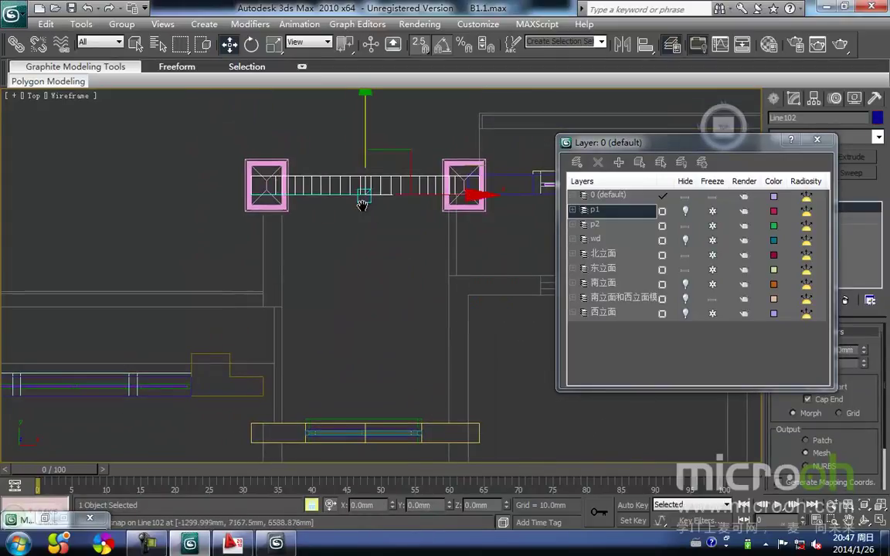
middle_drag(363, 191, 359, 226)
key(space)
click(398, 281)
drag(401, 240, 347, 182)
middle_drag(361, 276, 365, 238)
drag(390, 241, 366, 194)
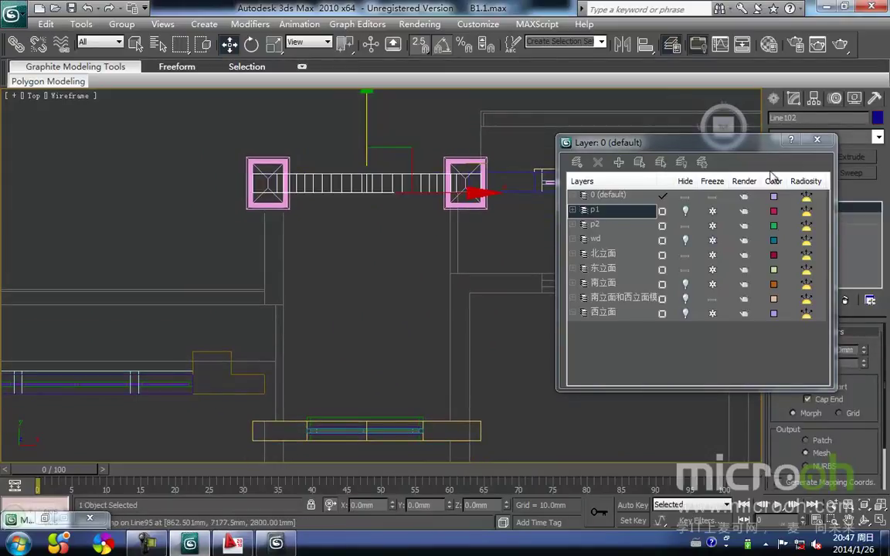
- Close the layer manager and inspect the gable wall from the back view, toggling between shaded and wireframe display
click(815, 142)
middle_drag(300, 240, 335, 230)
key(b)
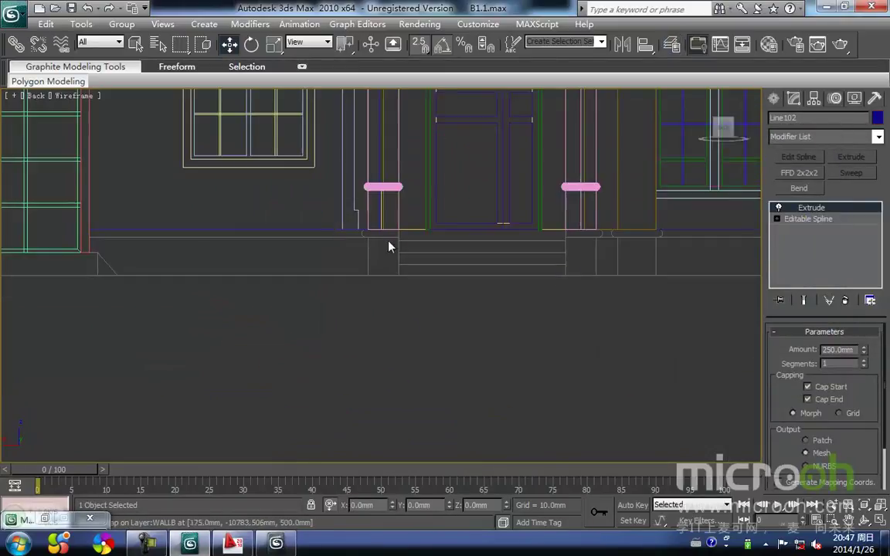
key(z)
middle_drag(393, 243, 385, 256)
key(F3)
scroll(331, 319, down, 2)
key(F3)
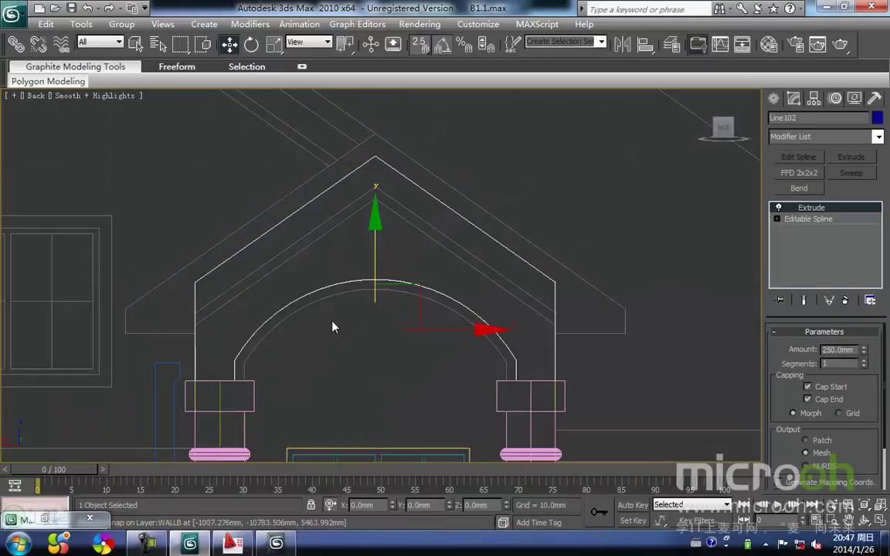
click(457, 258)
middle_drag(341, 293, 332, 307)
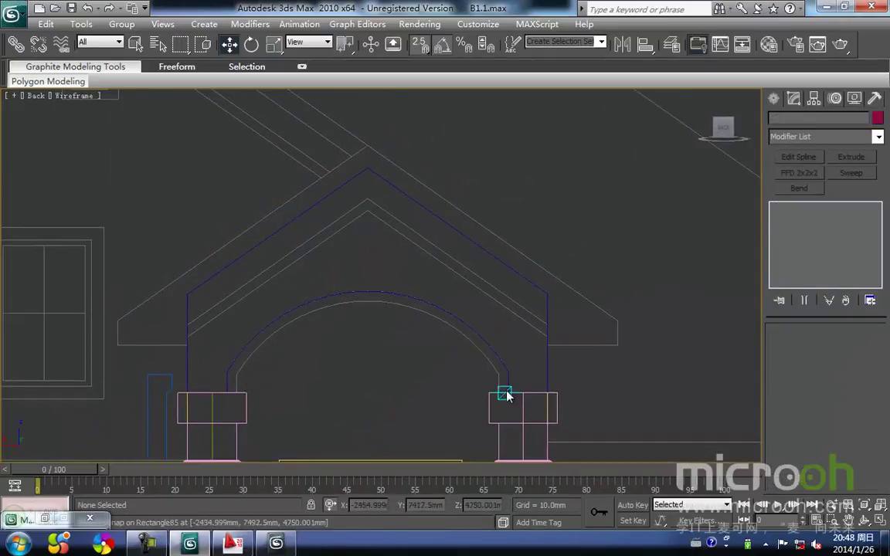
middle_drag(292, 307, 351, 365)
middle_drag(417, 385, 403, 392)
- Select the segments of the arch opening, including both short vertical legs, in the gable wall's base spline
click(379, 307)
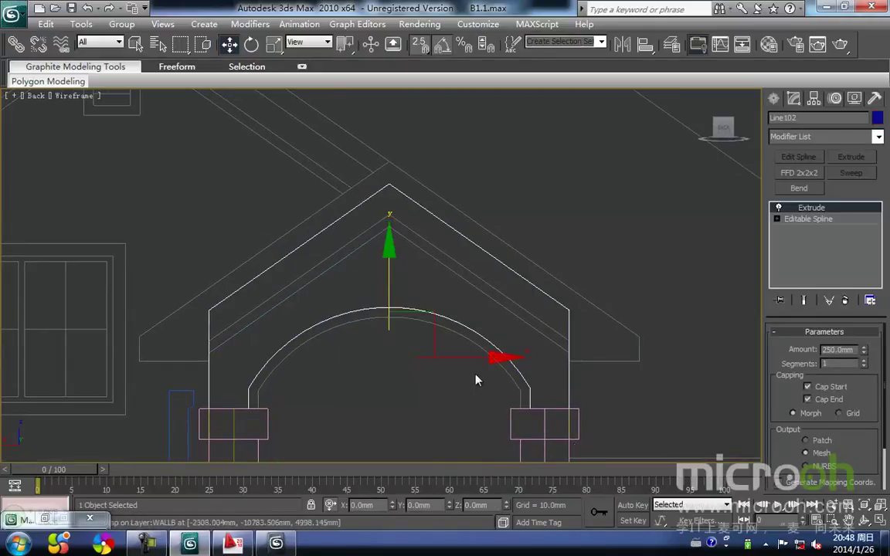
middle_drag(510, 407, 547, 408)
click(429, 371)
drag(450, 339, 419, 271)
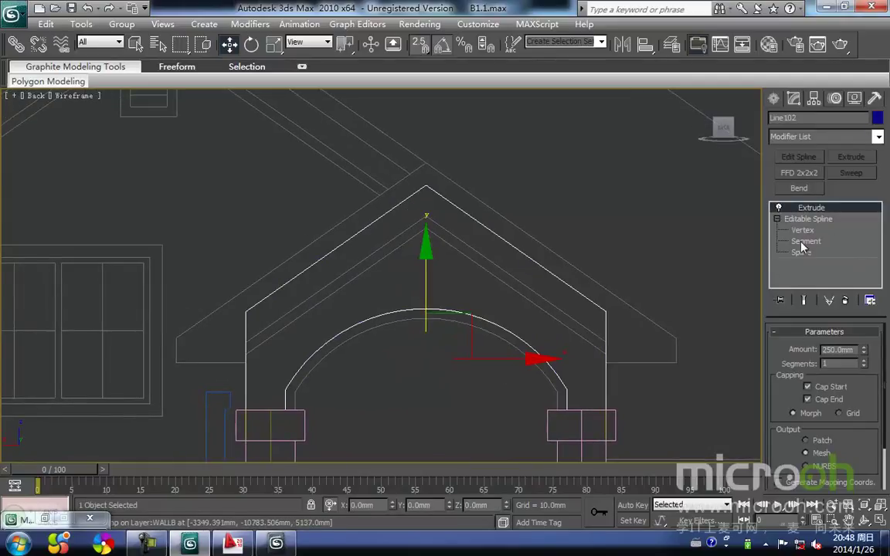
middle_drag(409, 296, 416, 296)
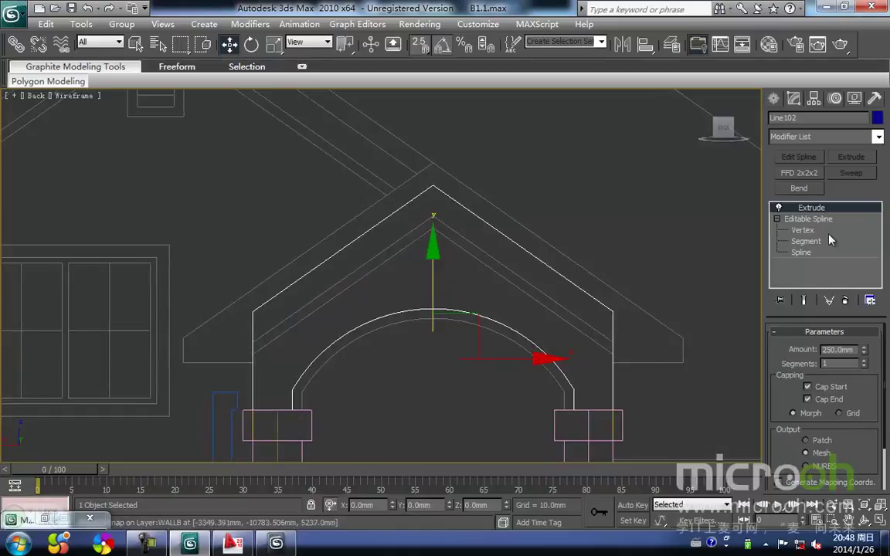
click(798, 239)
middle_drag(552, 357, 581, 334)
scroll(587, 330, up, 2)
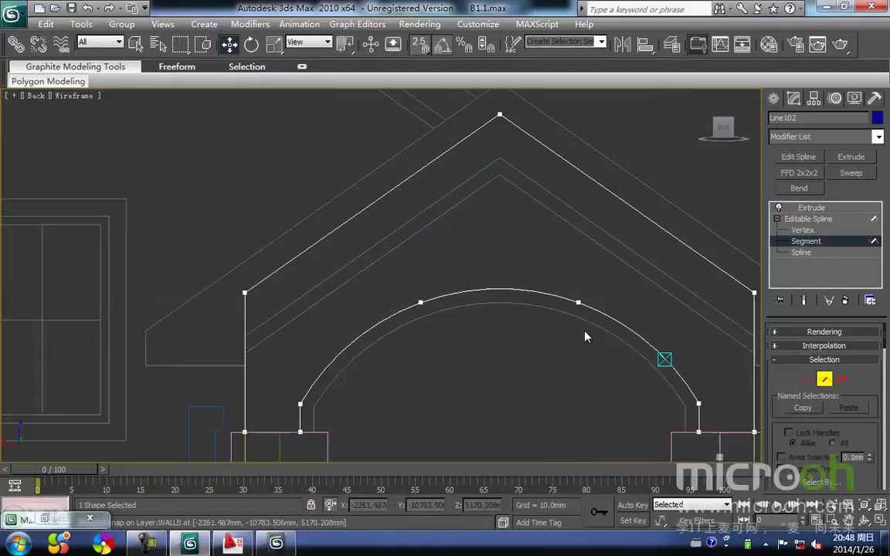
drag(629, 302, 526, 368)
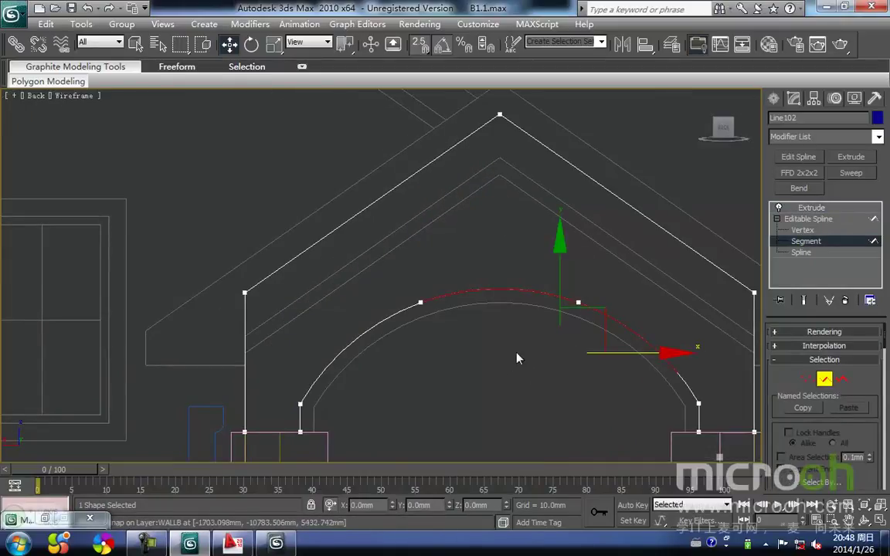
middle_drag(481, 358, 548, 340)
ctrl+drag(445, 278, 443, 276)
middle_drag(428, 336, 465, 299)
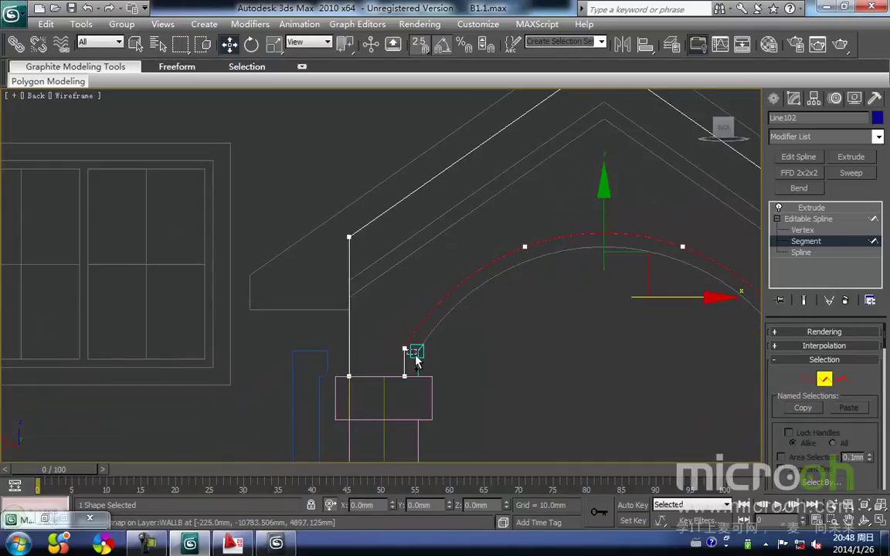
middle_drag(496, 337, 357, 345)
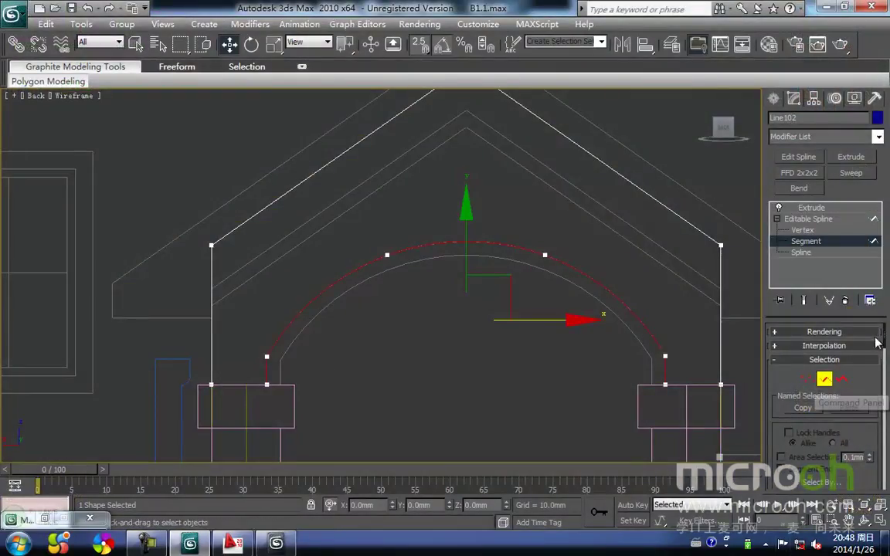
- Detach a copy of the selected arch segments as a separate shape and leave segment editing
scroll(881, 436, down, 5)
drag(881, 448, 884, 473)
click(797, 403)
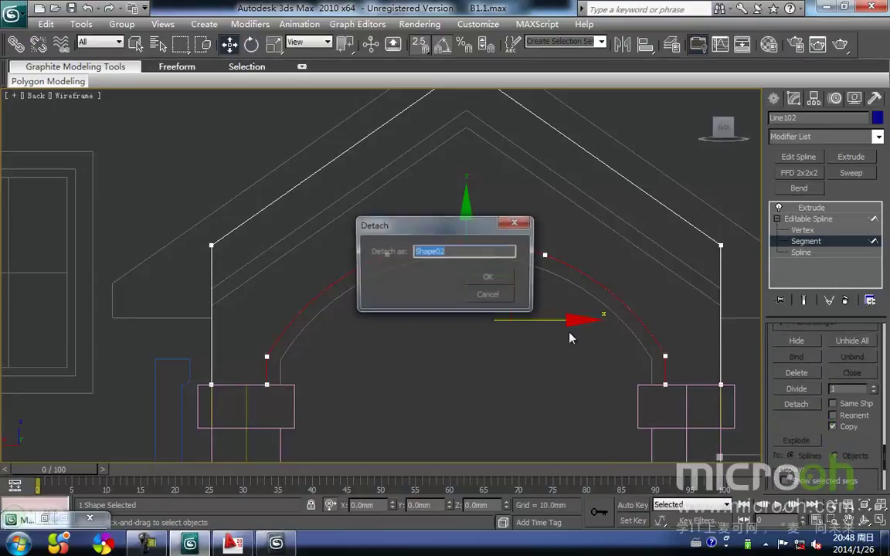
click(484, 275)
middle_drag(398, 354, 398, 358)
key(1)
key(1)
click(414, 353)
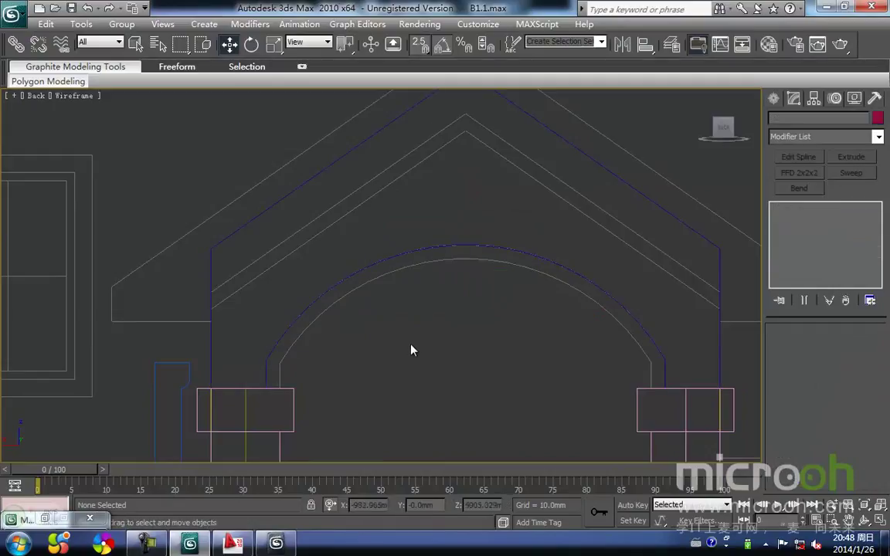
- Add an arc along the inner arch line to the detached arch shape, with Start New Shape turned off
click(446, 246)
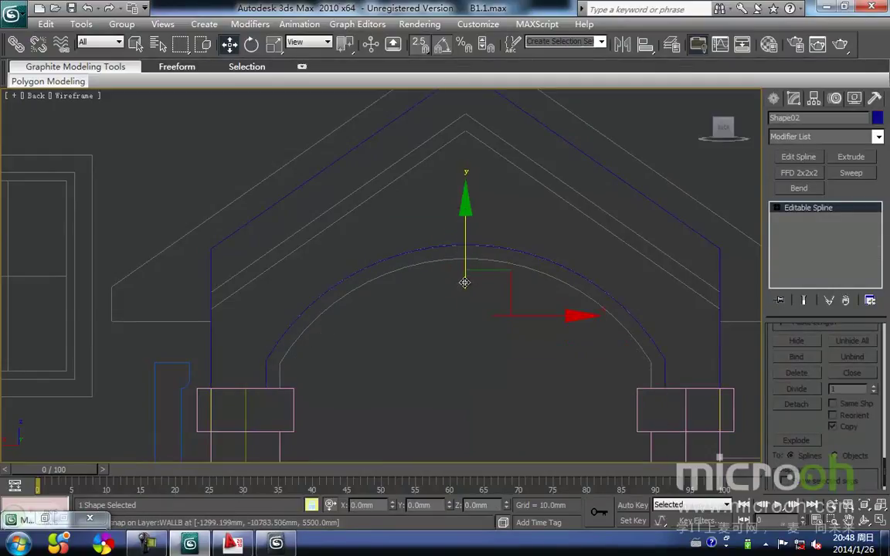
click(773, 98)
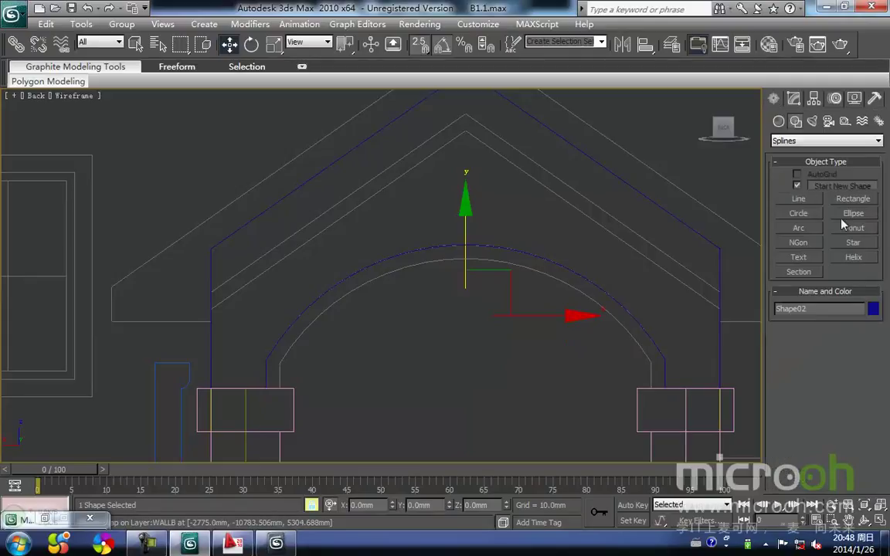
click(797, 186)
click(799, 230)
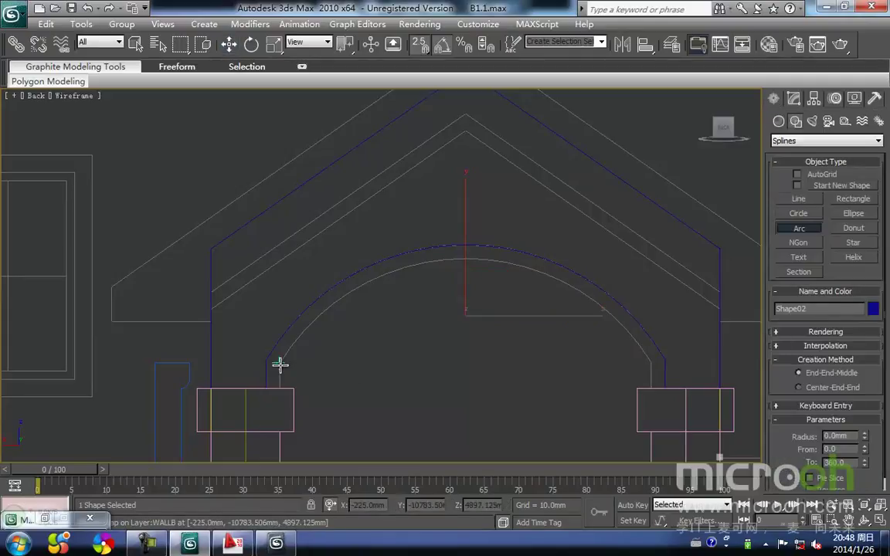
drag(280, 364, 662, 363)
click(463, 260)
right_click(468, 333)
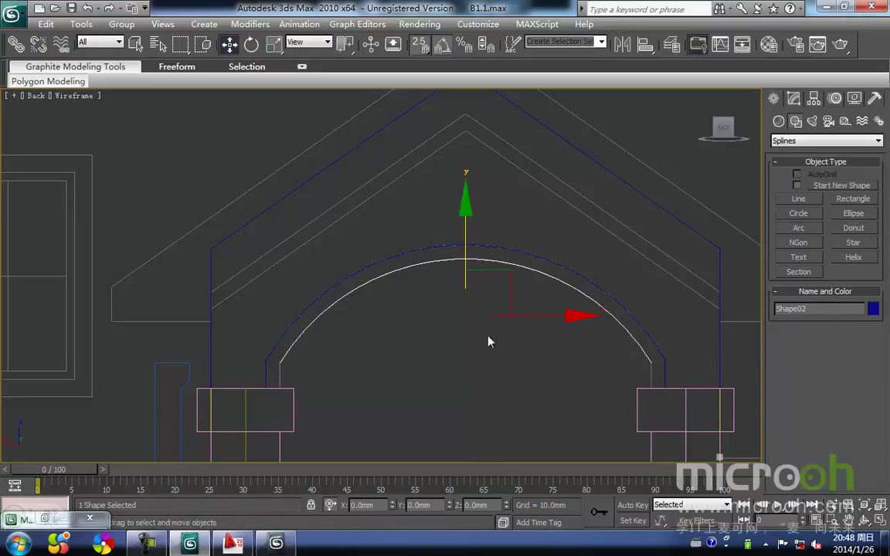
- Draw a line from the outer arch's left foot across the column top and up to the inner arc's left end
click(798, 199)
scroll(370, 382, up, 2)
middle_drag(381, 390, 357, 369)
click(370, 358)
click(386, 358)
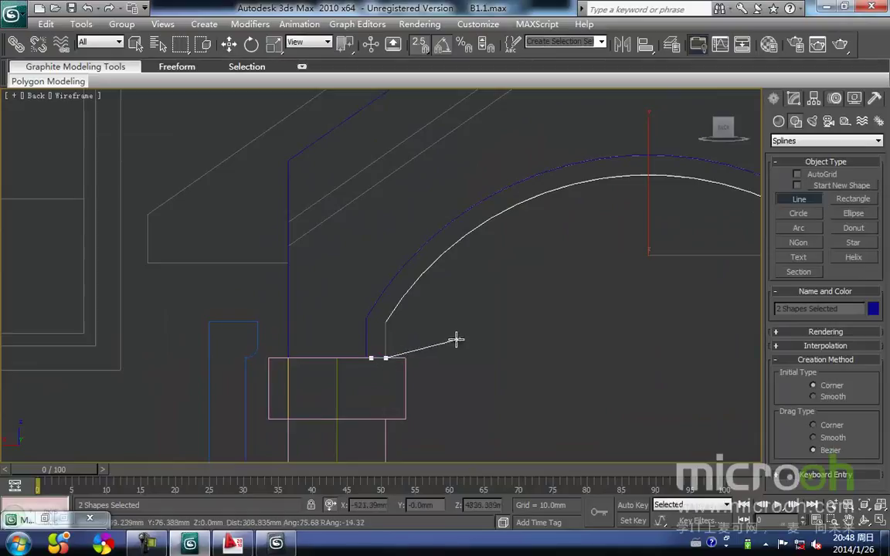
click(385, 324)
right_click(385, 323)
- Draw a line from the inner arc's right end down to the column top and across to the outer arch's right foot
middle_drag(720, 319, 291, 338)
click(482, 340)
click(481, 378)
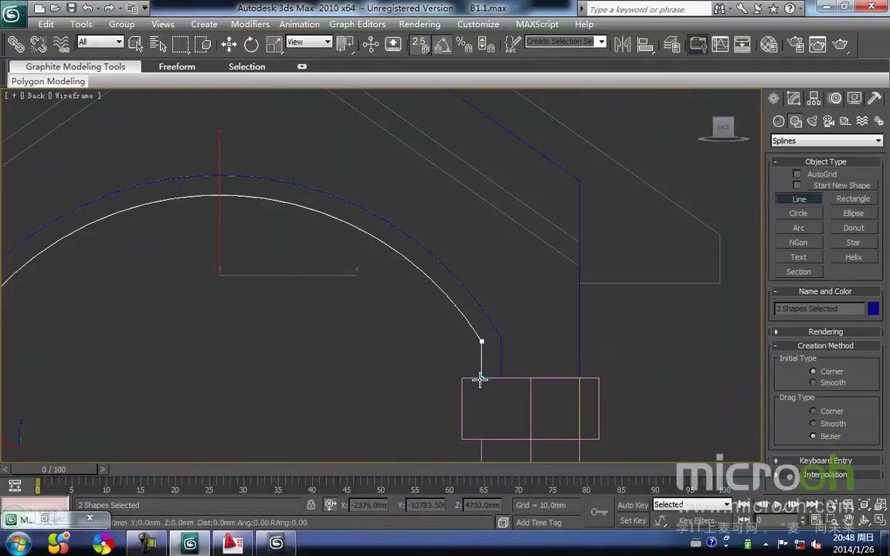
click(502, 379)
right_click(379, 394)
right_click(335, 401)
- Isolate the arch trim shape so that only its outline is shown, and select it
middle_drag(283, 363, 438, 397)
click(439, 397)
drag(351, 232, 350, 232)
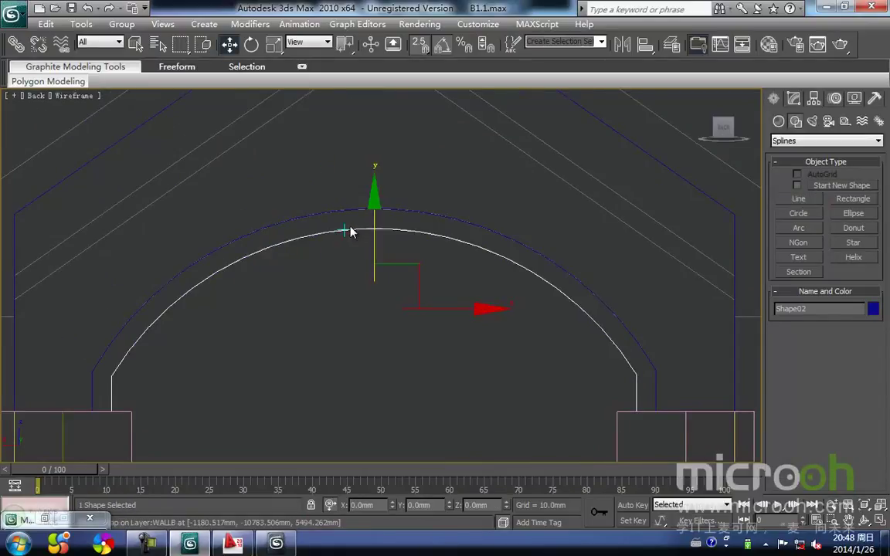
click(438, 290)
click(334, 232)
middle_drag(332, 259, 343, 250)
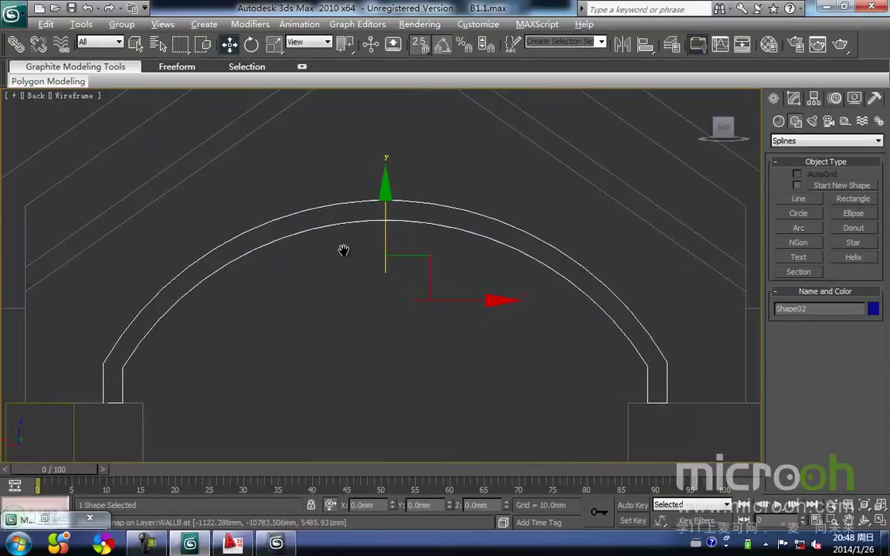
key(alt+q)
middle_drag(312, 285, 339, 240)
click(358, 268)
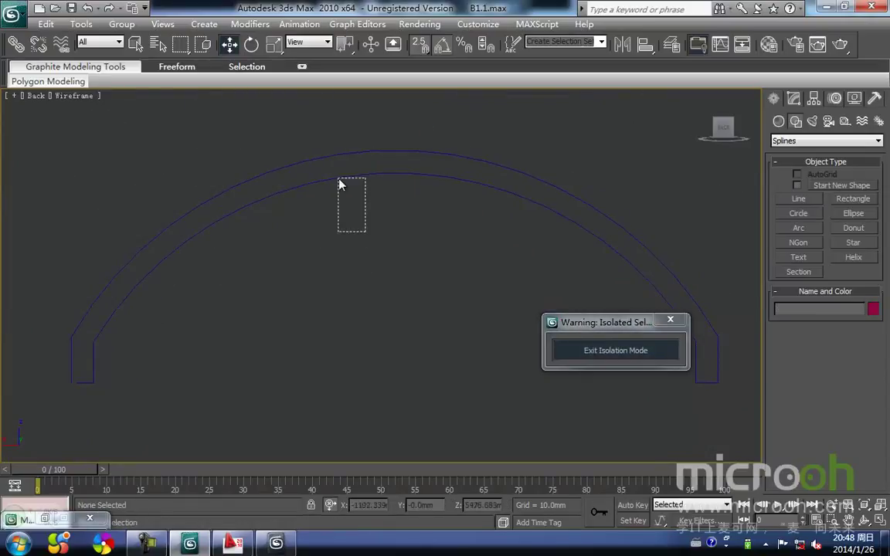
drag(344, 191, 333, 172)
- Move the loose bottom vertex of the arch outline's left leg onto the outer arch's left foot
middle_drag(230, 260, 306, 240)
key(1)
scroll(145, 337, up, 3)
middle_drag(391, 308, 542, 274)
drag(312, 340, 350, 364)
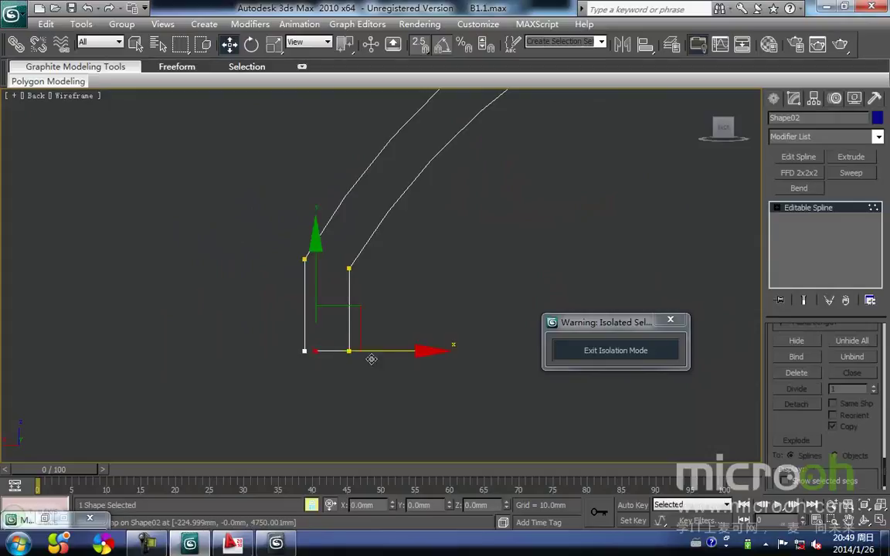
key(space)
click(413, 361)
- Weld all vertices of the arch outline, leave vertex editing and exit isolation mode
scroll(373, 294, down, 6)
middle_drag(393, 319, 323, 345)
drag(518, 356, 71, 155)
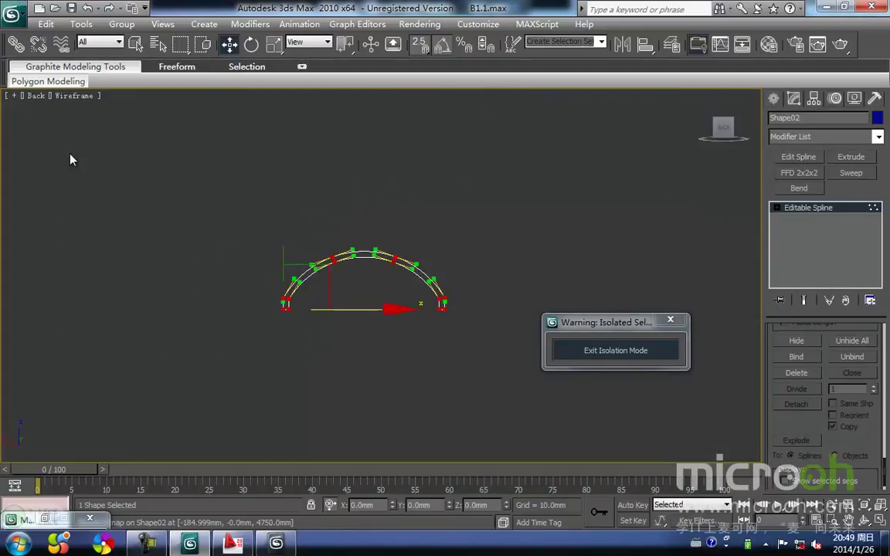
right_click(387, 292)
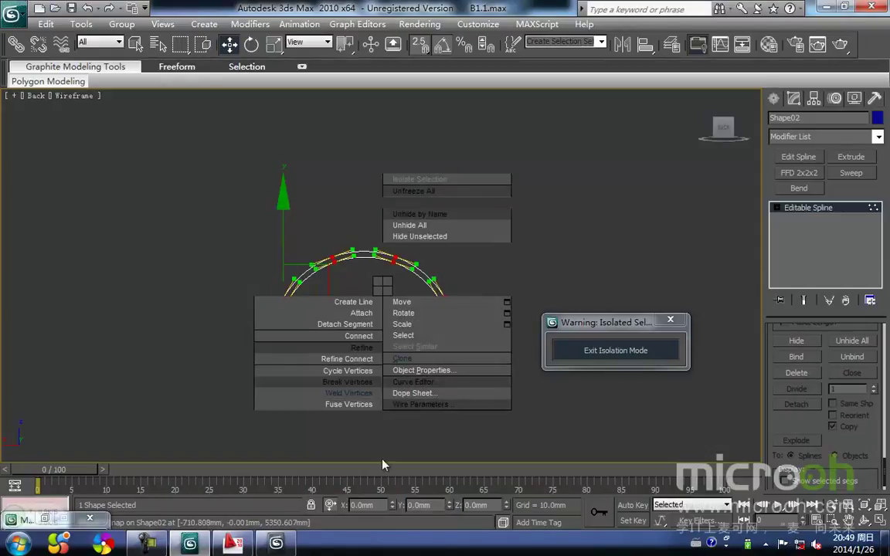
click(348, 393)
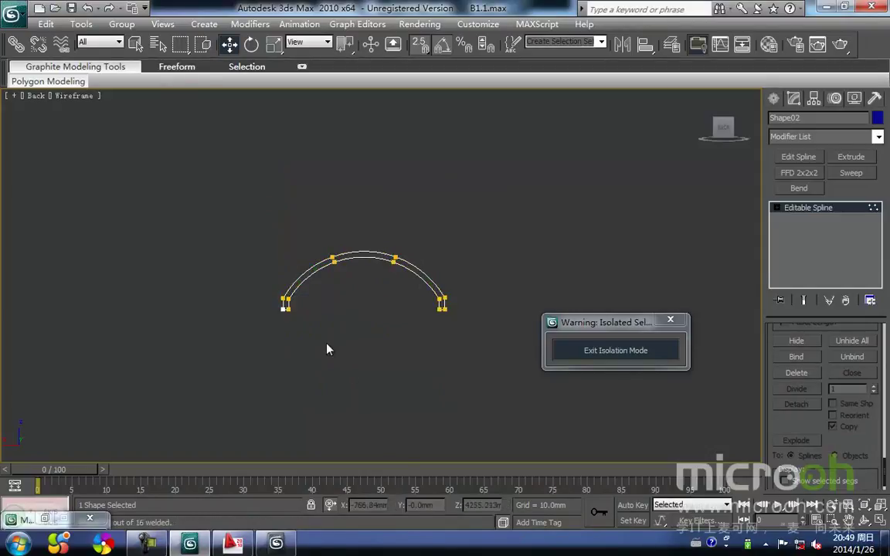
key(1)
click(377, 320)
click(426, 287)
click(618, 352)
- Extrude the arch trim shape by 300 mm
middle_drag(339, 283, 326, 312)
scroll(337, 307, up, 4)
scroll(349, 278, down, 2)
key(F3)
key(F3)
key(F3)
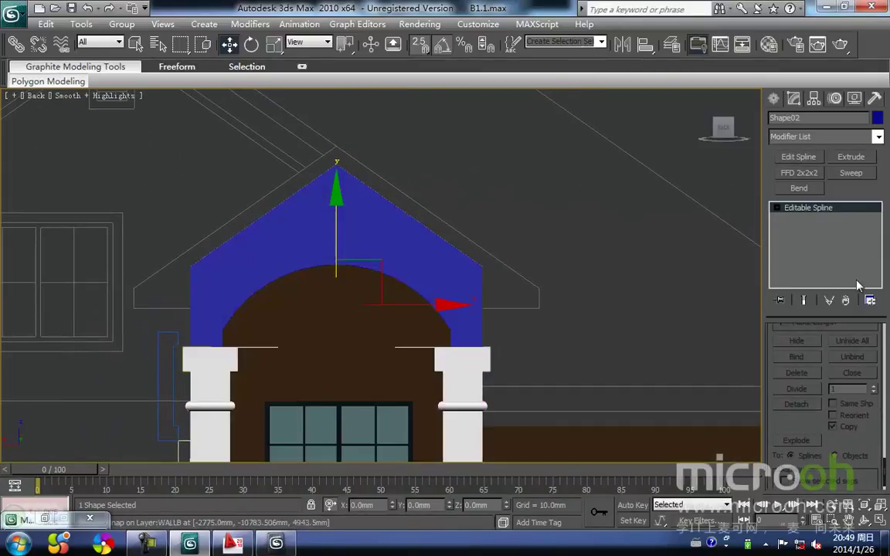
click(852, 157)
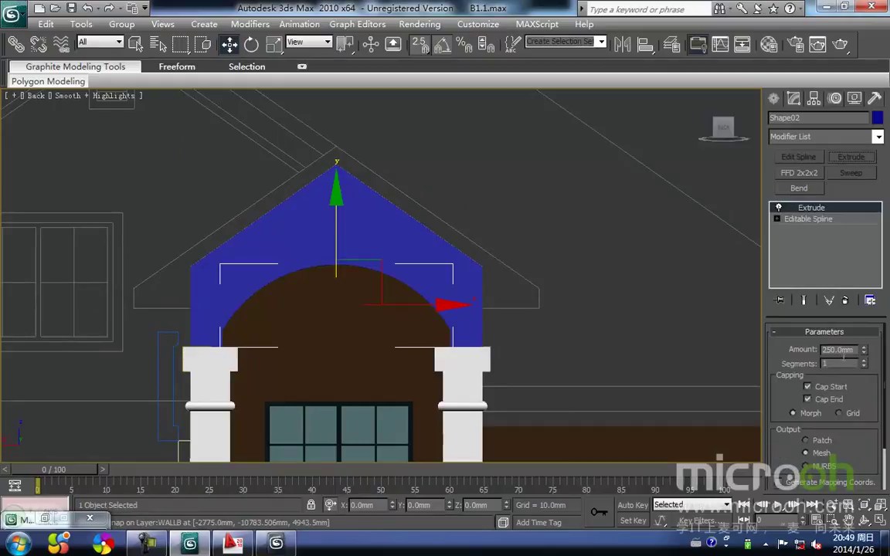
double_click(854, 348)
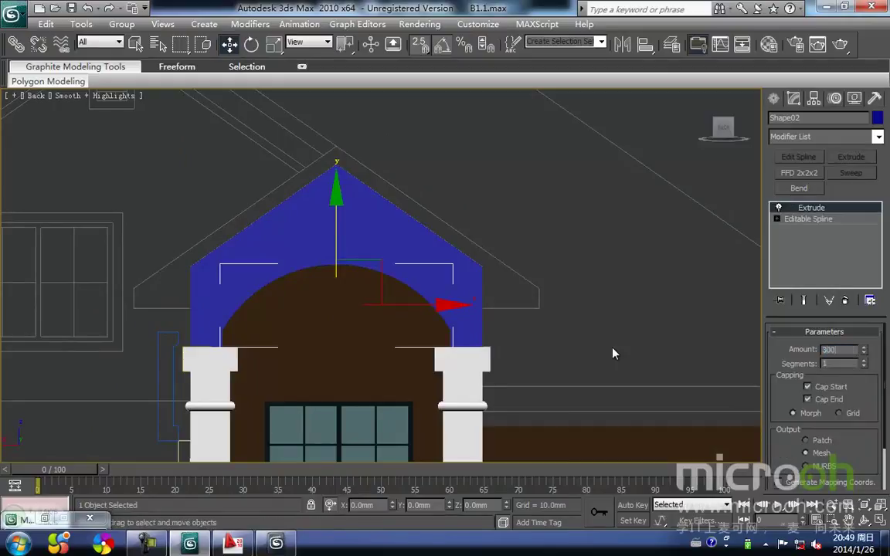
middle_drag(329, 362, 357, 308)
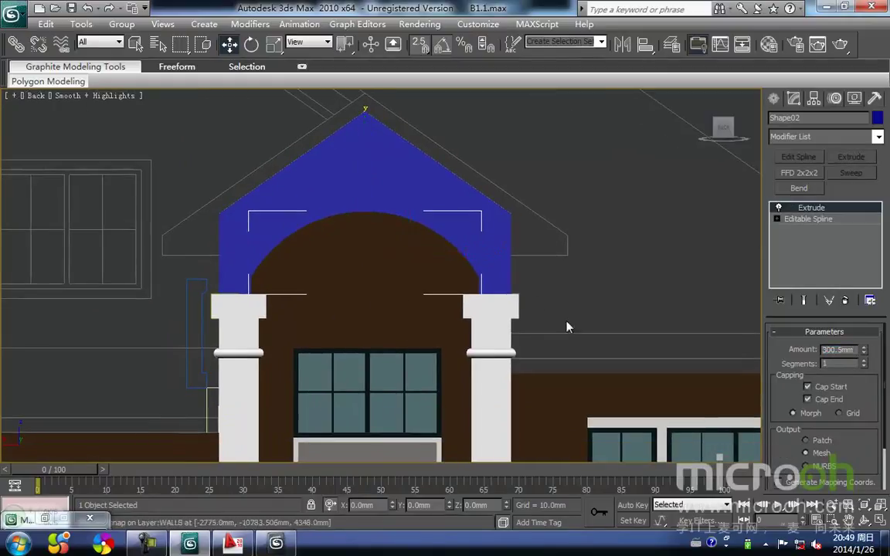
text(300)
key(Return)
- Examine the extruded arch trim's position relative to the gable wall and columns in top and orbited views
middle_drag(391, 281, 378, 310)
key(t)
scroll(385, 252, down, 2)
middle_drag(385, 253, 373, 315)
scroll(383, 284, up, 4)
key(F3)
scroll(363, 286, down, 5)
alt+middle_drag(366, 392, 346, 280)
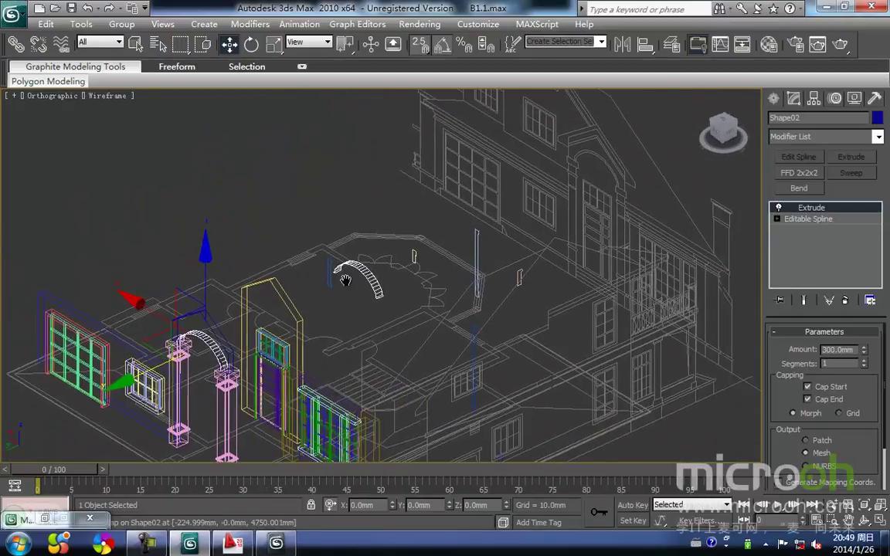
key(F3)
scroll(363, 293, up, 4)
scroll(409, 293, down, 2)
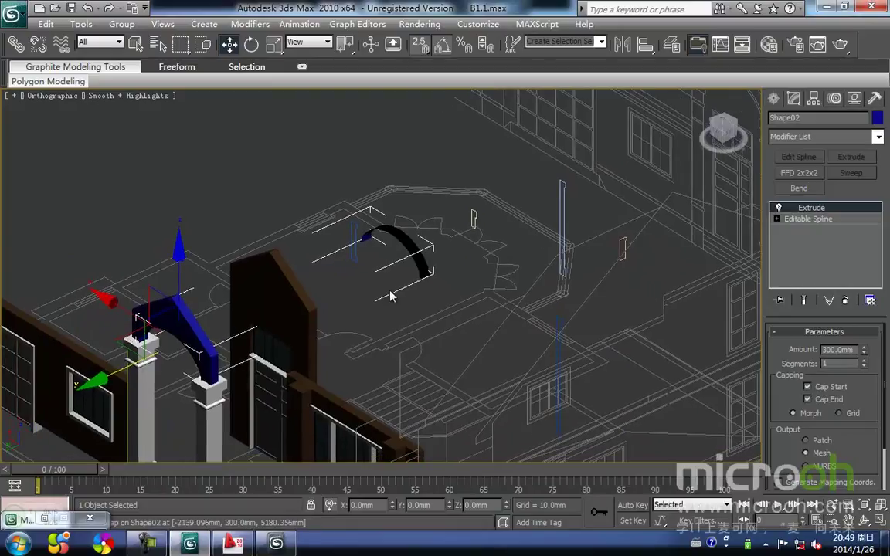
scroll(149, 342, up, 2)
middle_drag(149, 341, 241, 285)
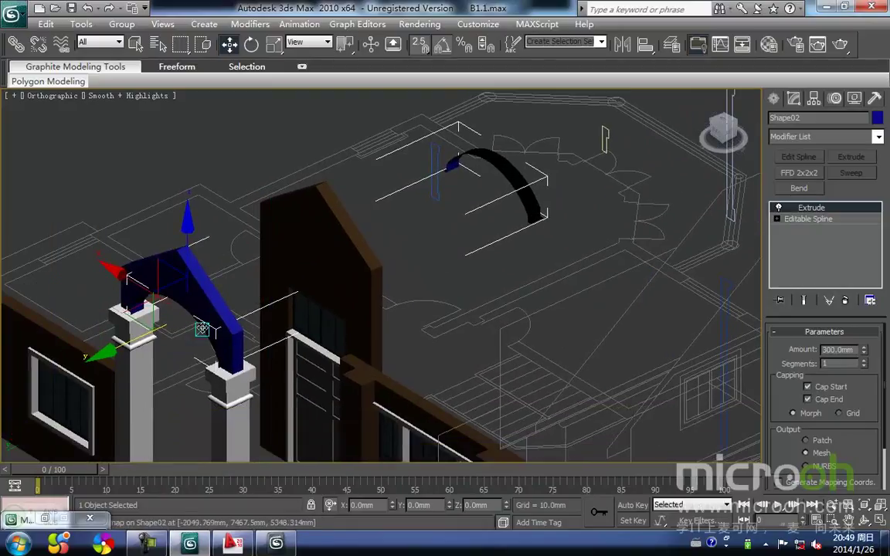
middle_drag(203, 328, 221, 321)
- Isolate the arch trim and move the segments of its misplaced arch line in plan onto the outer arch's plane
key(alt+q)
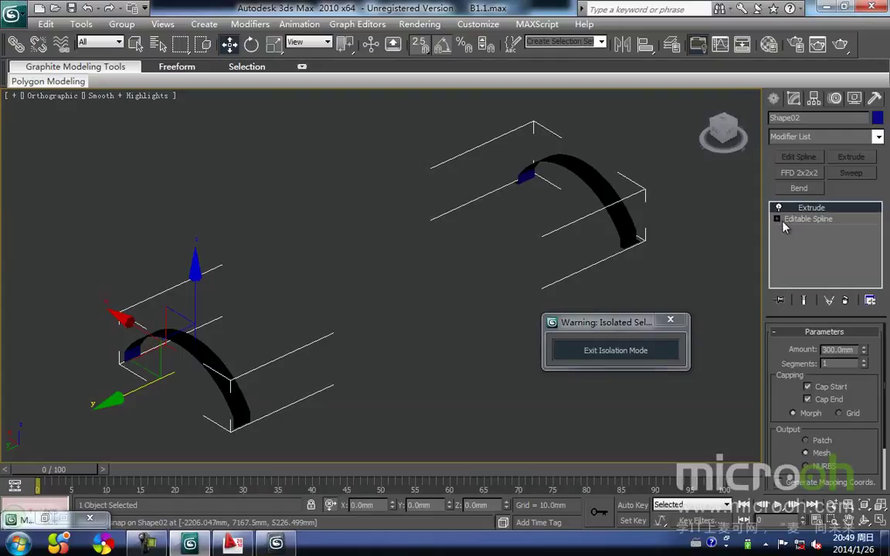
click(806, 243)
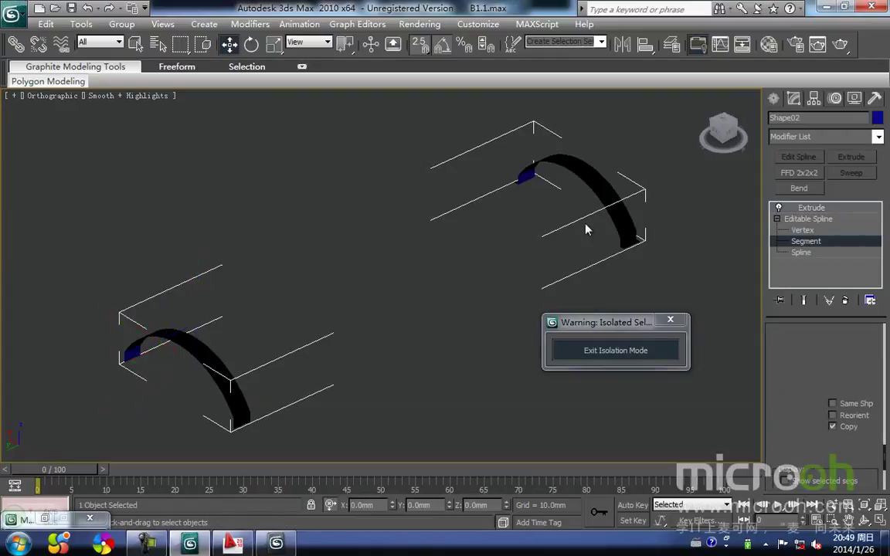
scroll(469, 216, down, 2)
drag(573, 274, 399, 133)
key(t)
scroll(333, 183, down, 5)
middle_drag(341, 248, 344, 267)
drag(379, 247, 378, 201)
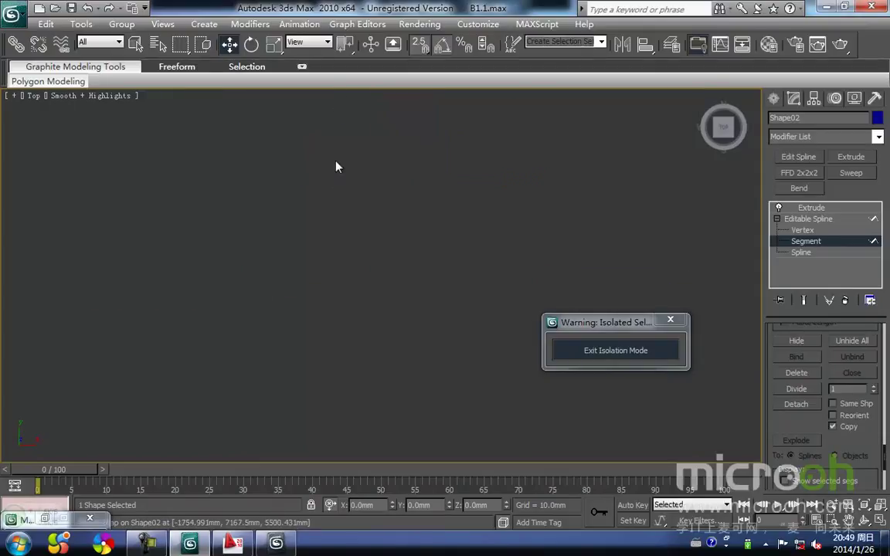
scroll(274, 201, up, 5)
middle_drag(268, 203, 415, 290)
drag(343, 272, 316, 274)
- Select all vertices of the arch trim spline in the front view and weld them
scroll(316, 275, down, 3)
key(f)
key(z)
scroll(390, 301, down, 3)
click(379, 347)
middle_drag(379, 347, 331, 350)
scroll(340, 350, down, 3)
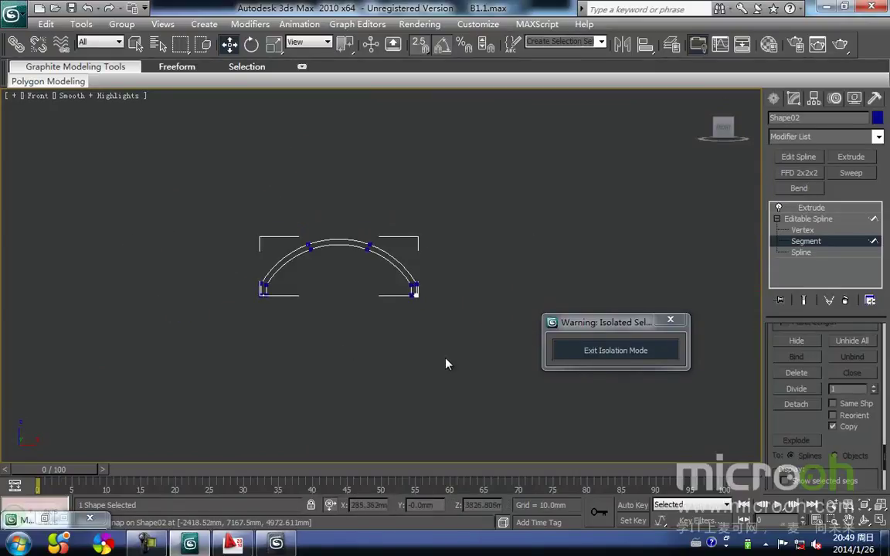
click(804, 230)
drag(427, 349, 73, 163)
right_click(288, 251)
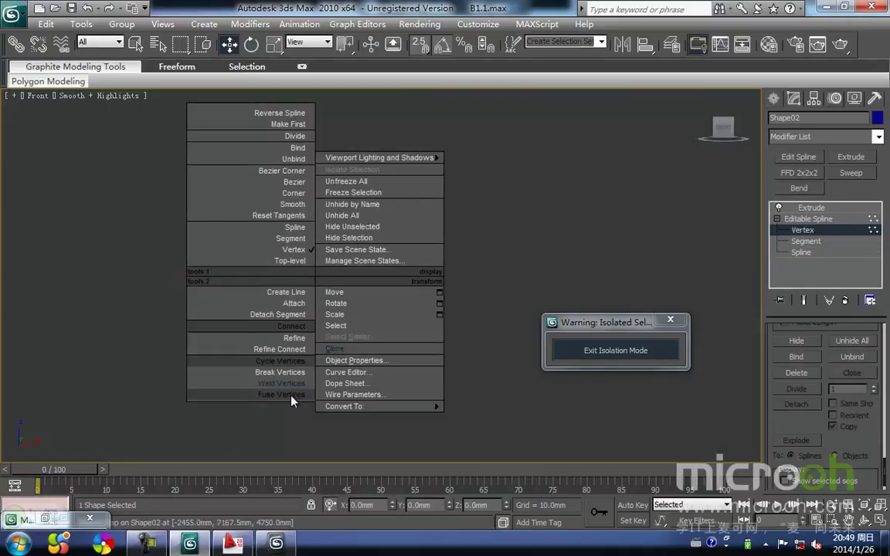
click(247, 352)
scroll(332, 308, up, 3)
middle_drag(325, 313, 354, 288)
- Leave vertex editing of the arch trim and exit isolation mode
key(1)
click(400, 249)
drag(400, 250, 370, 186)
click(611, 351)
- Assign the 白色外墙涂料 material to the porch's gable wall and the arch trim
alt+middle_drag(370, 313, 587, 406)
scroll(351, 368, up, 4)
middle_drag(298, 308, 427, 279)
click(319, 183)
click(250, 247)
scroll(208, 308, up, 2)
middle_drag(208, 307, 248, 302)
scroll(253, 279, down, 3)
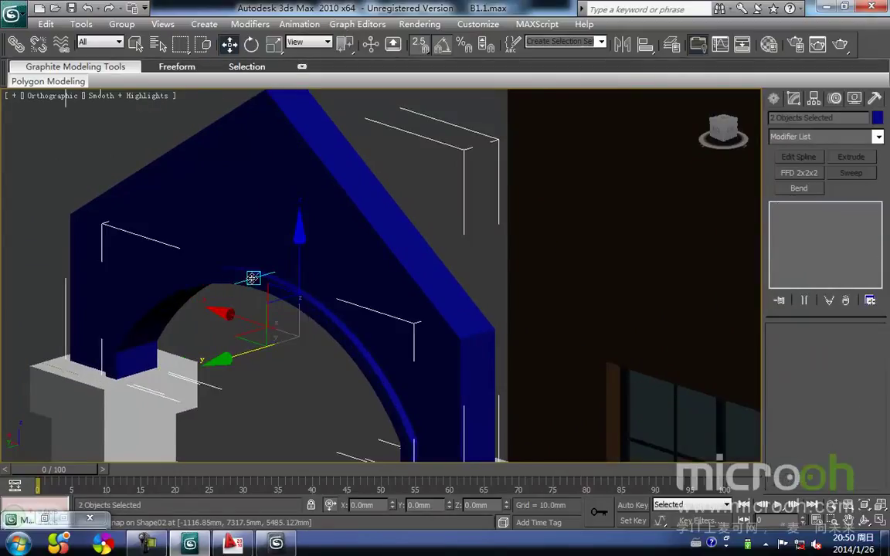
key(m)
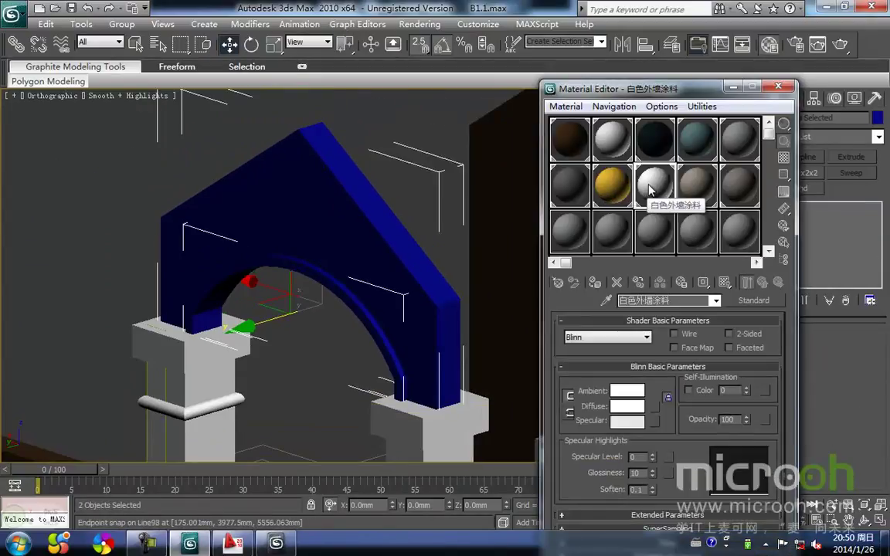
click(595, 282)
click(369, 158)
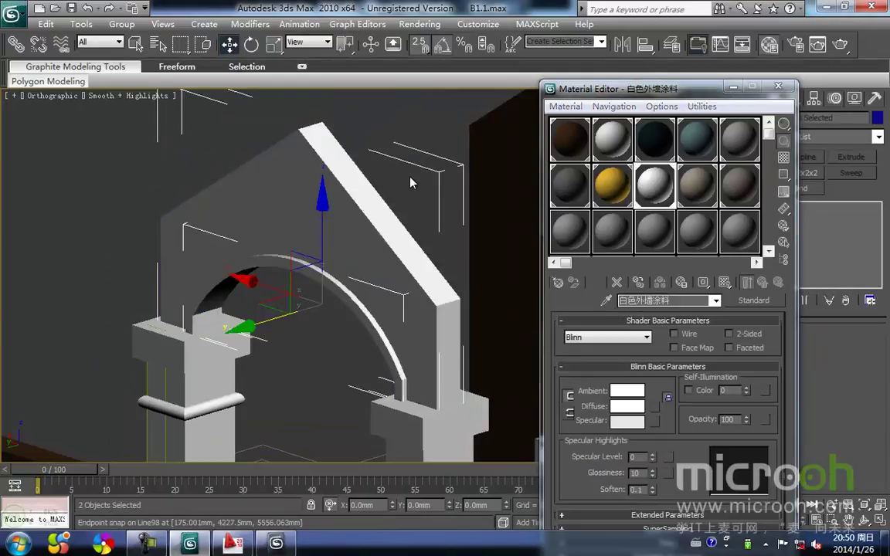
- Compare the finished porch with the back elevation, shaded and in wireframe, and inspect it from several orbited views
scroll(351, 224, down, 5)
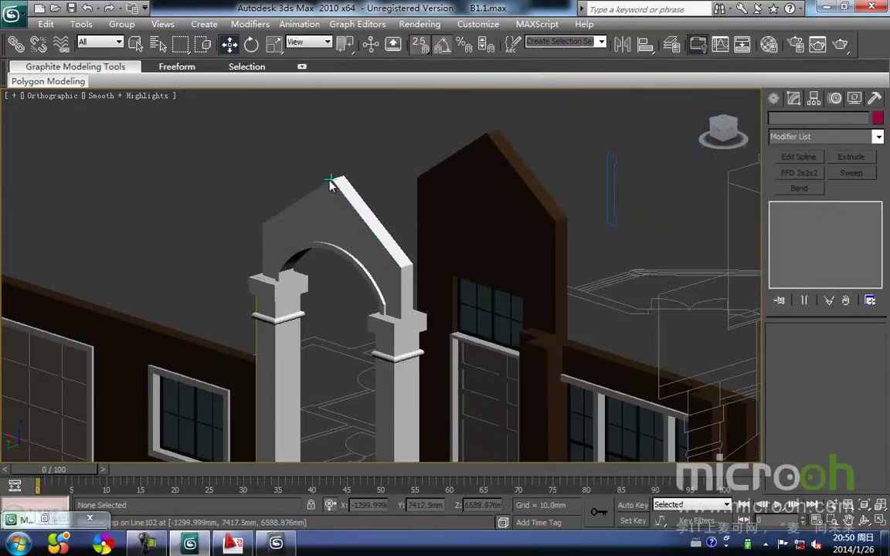
scroll(330, 181, up, 2)
key(k)
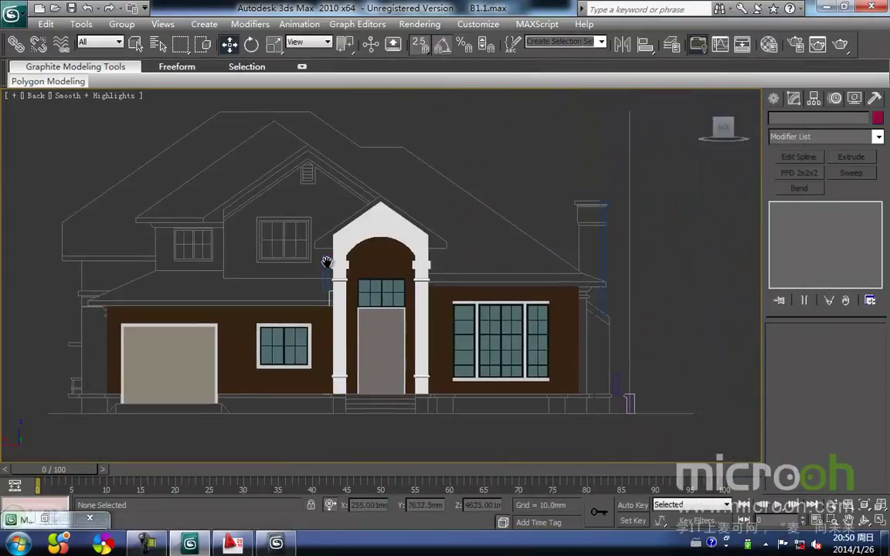
scroll(331, 268, up, 2)
key(F3)
key(F3)
key(F3)
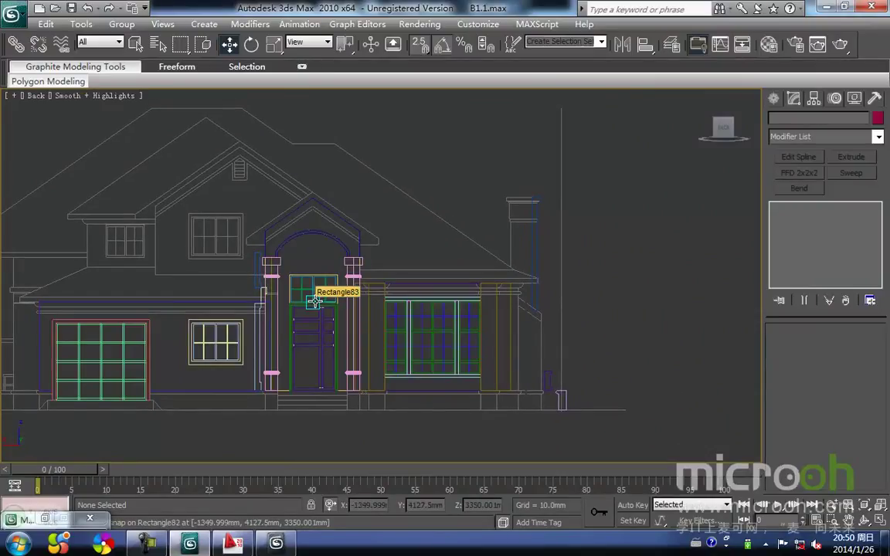
key(F3)
scroll(316, 249, up, 2)
scroll(318, 244, up, 1)
middle_drag(320, 243, 379, 253)
scroll(379, 254, down, 1)
middle_drag(320, 278, 352, 244)
scroll(371, 296, down, 1)
alt+middle_drag(425, 387, 379, 435)
middle_drag(431, 352, 278, 349)
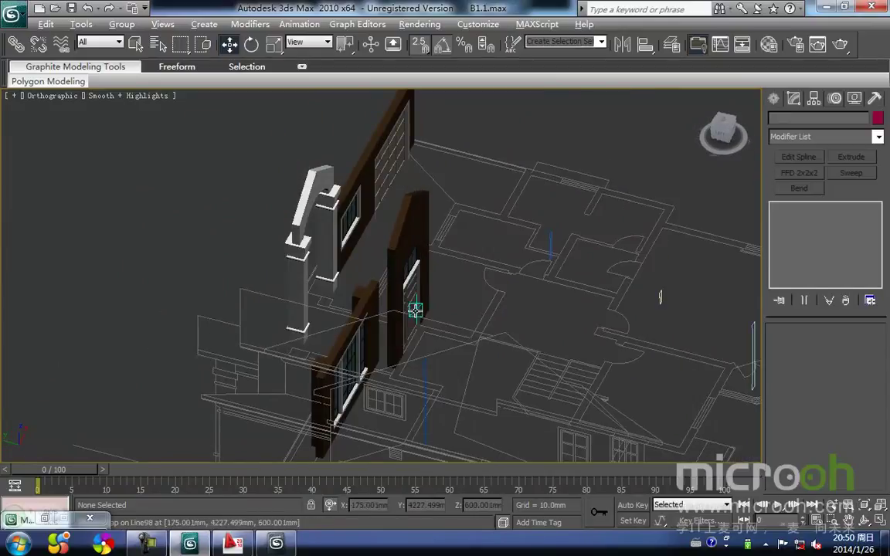
alt+middle_drag(419, 310, 373, 316)
middle_drag(400, 264, 373, 277)
- Unhide layer p1 and hide layer p2 in the top view
key(t)
key(z)
scroll(363, 270, up, 6)
middle_drag(438, 256, 424, 309)
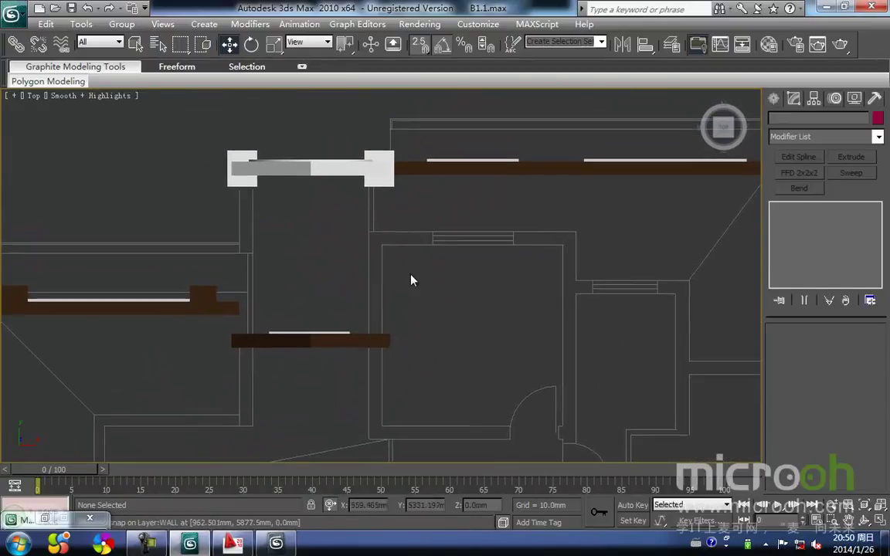
middle_drag(416, 273, 367, 270)
click(671, 44)
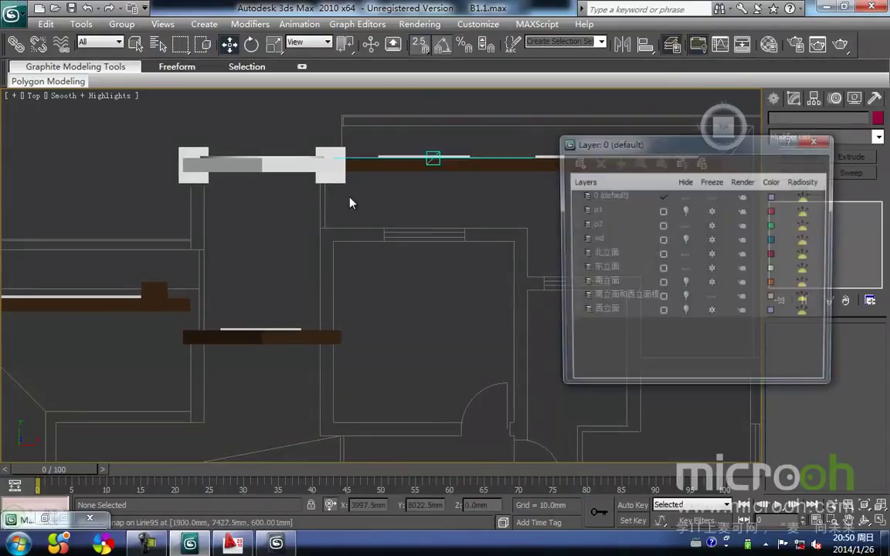
click(685, 211)
click(685, 224)
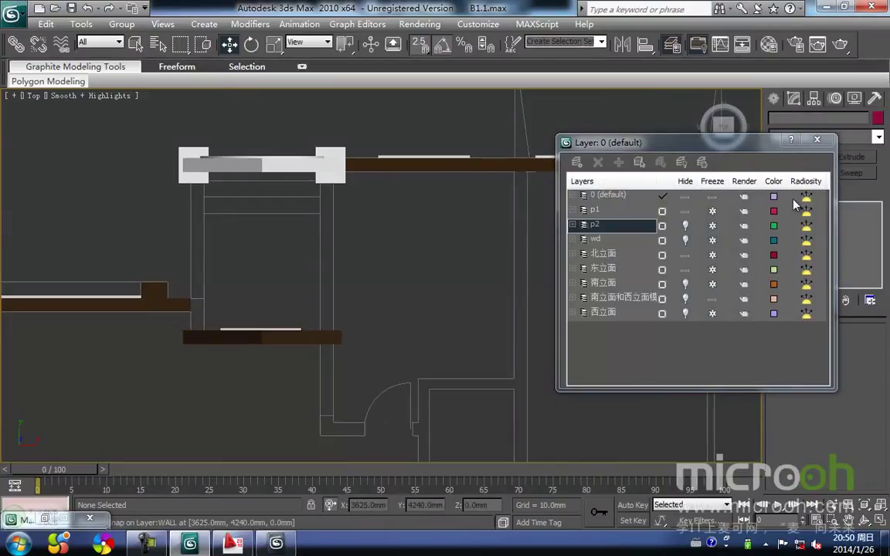
click(816, 139)
- Draw a 550 × 250 mm rectangle over the plan's side wall between the window wall's end and the door wall
scroll(314, 278, up, 2)
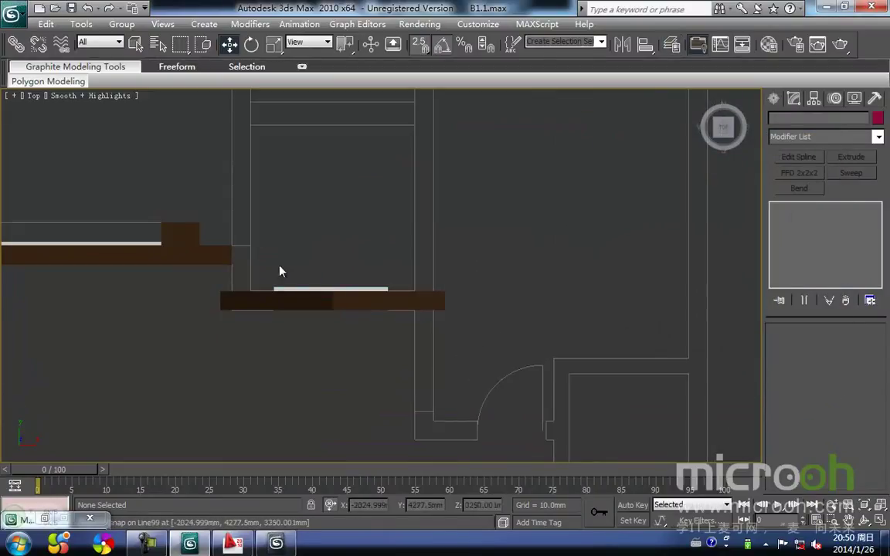
click(775, 99)
click(852, 198)
scroll(286, 246, up, 2)
drag(349, 189, 311, 268)
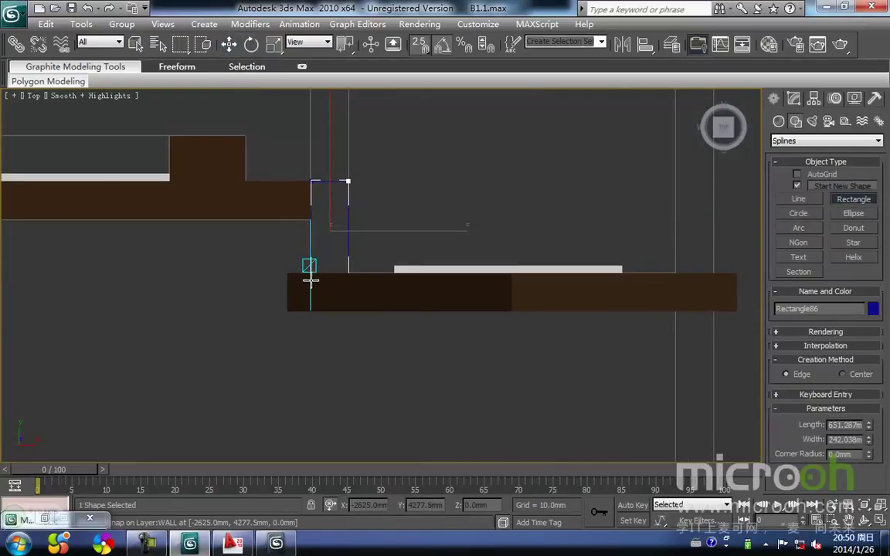
key(F3)
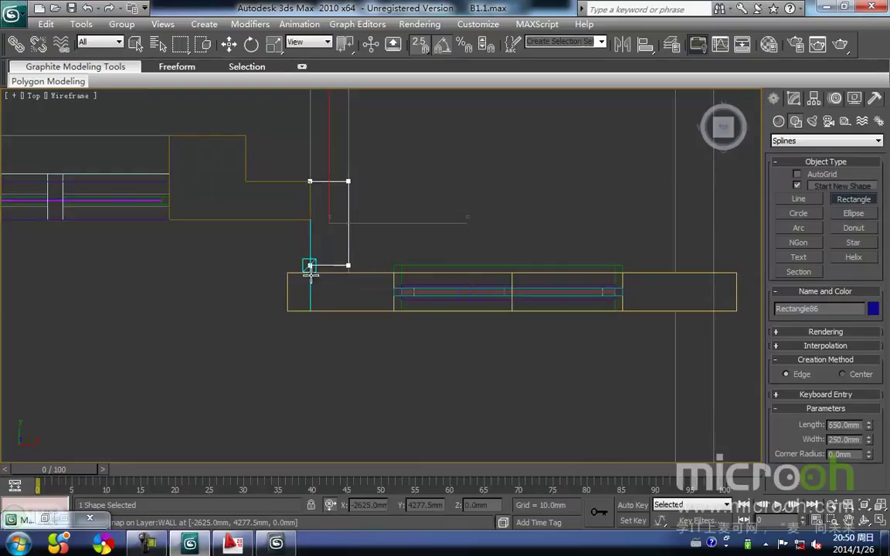
key(w)
scroll(383, 231, up, 3)
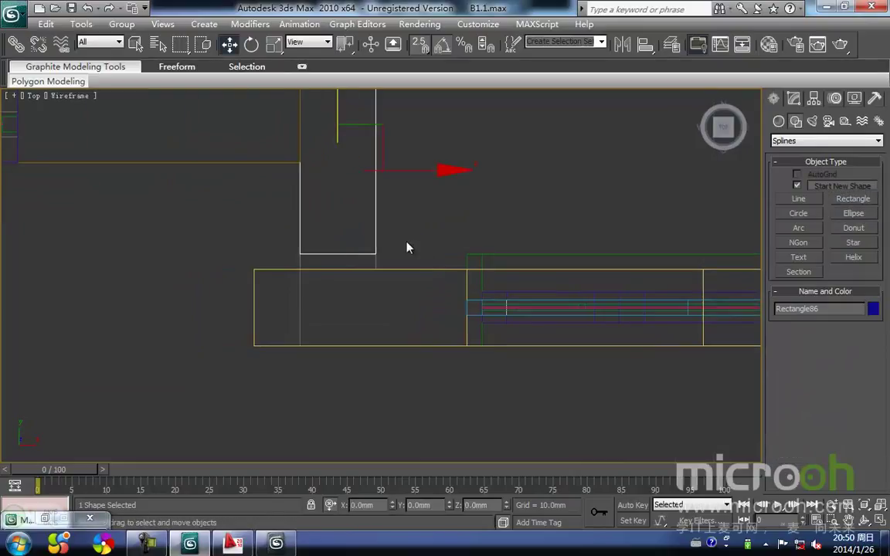
click(793, 98)
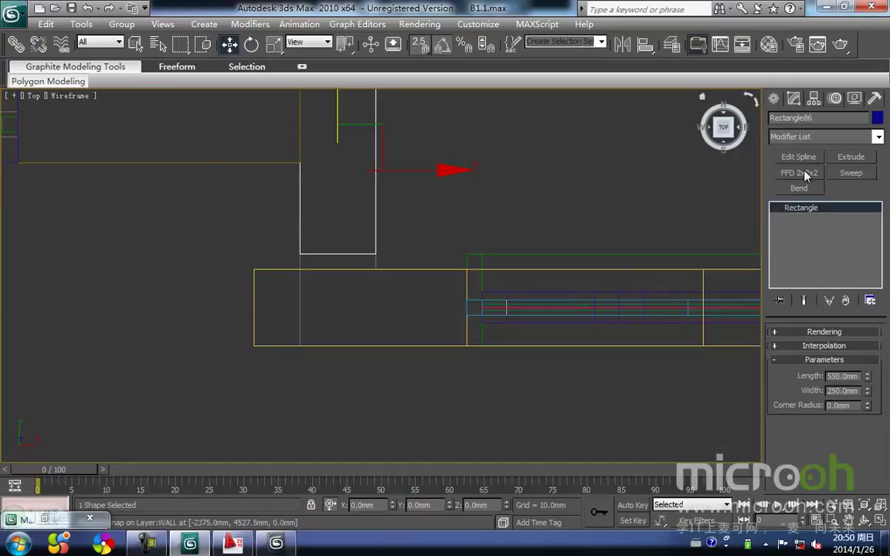
- Add Edit Spline to the side wall rectangle and snap its end vertices to the edge of the door wall
click(802, 158)
click(804, 351)
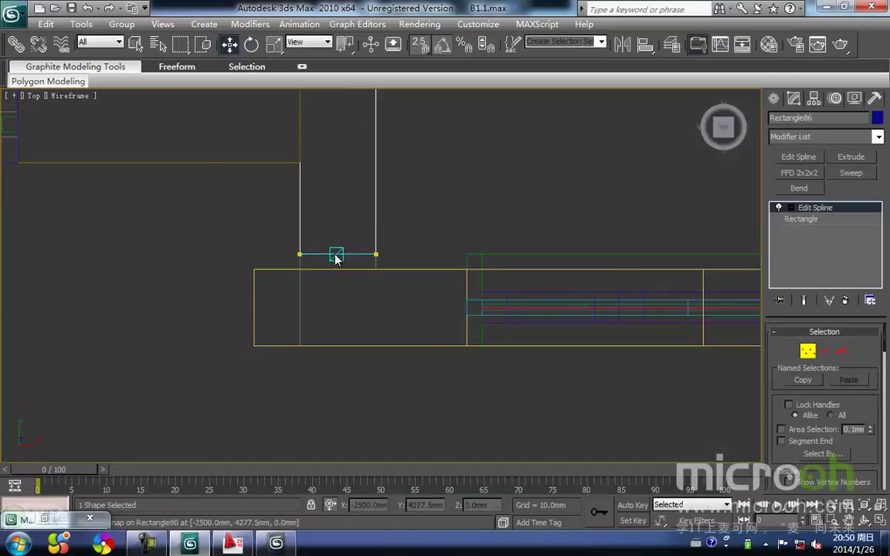
middle_drag(279, 244, 357, 266)
click(378, 275)
mouse_move(369, 276)
mouse_down()
mouse_move(329, 293)
mouse_move(378, 292)
mouse_up()
middle_drag(516, 210, 501, 259)
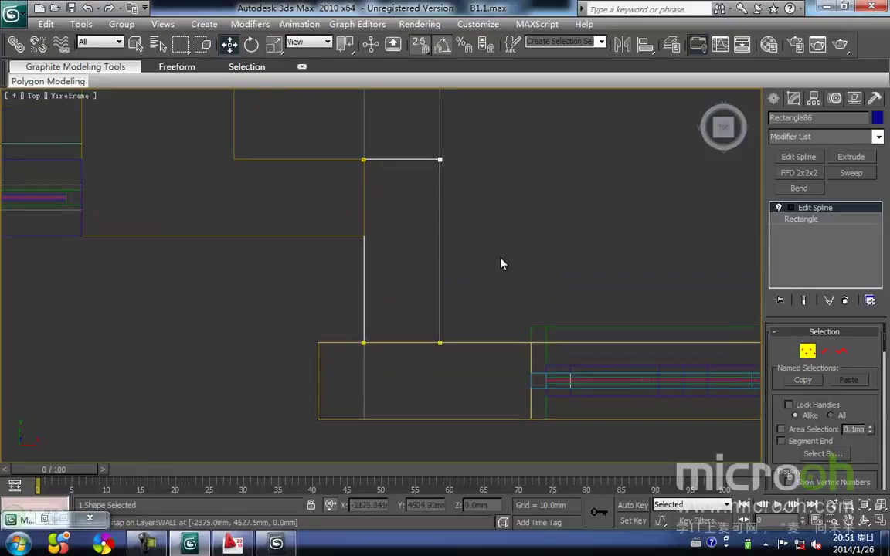
key(1)
click(472, 306)
click(439, 302)
middle_drag(431, 299, 475, 294)
- Raise the side wall profile in the back view until it snaps to the base line of the walls
key(b)
key(z)
middle_drag(422, 260, 461, 307)
scroll(407, 310, down, 8)
middle_drag(392, 309, 407, 369)
drag(383, 261, 391, 217)
key(z)
scroll(389, 324, down, 7)
middle_drag(390, 323, 396, 393)
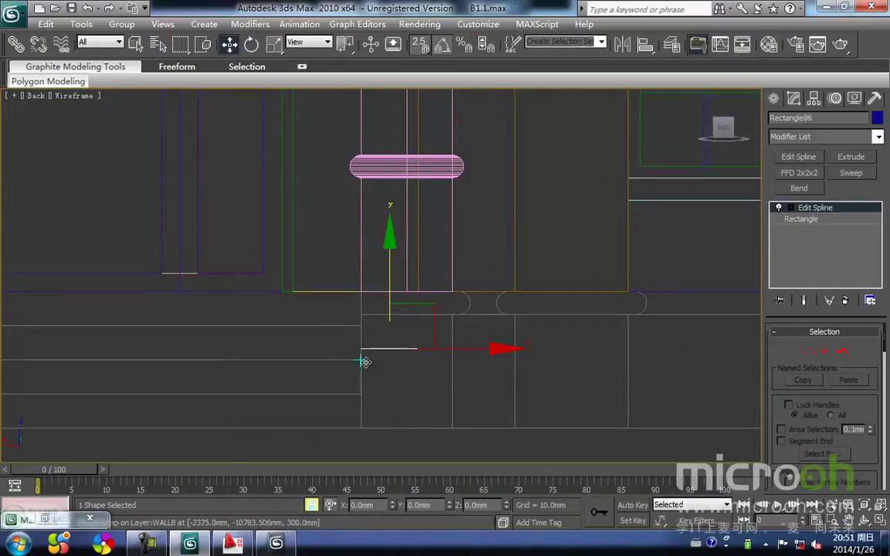
drag(364, 348, 361, 293)
scroll(399, 312, down, 2)
middle_drag(399, 312, 402, 361)
scroll(451, 333, down, 3)
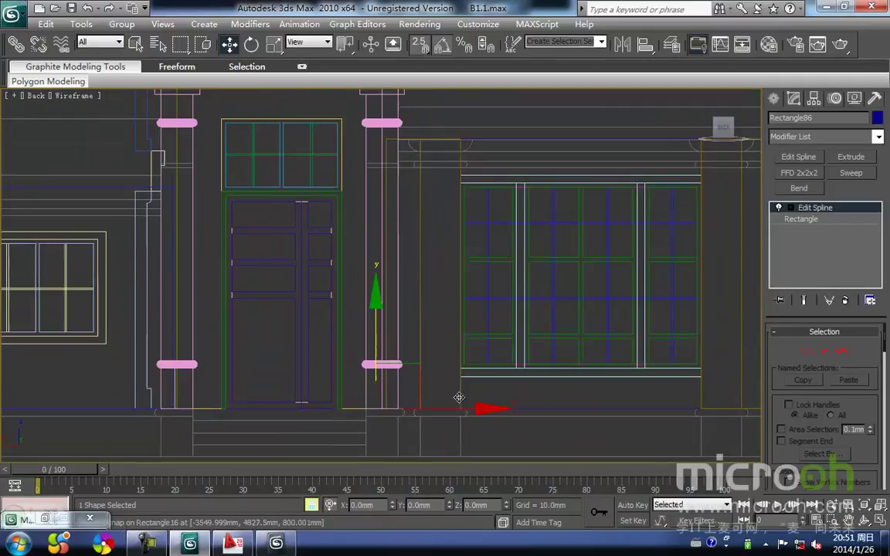
- Extrude the side wall profile 3346 mm and display the model shaded
click(855, 158)
drag(853, 350, 719, 365)
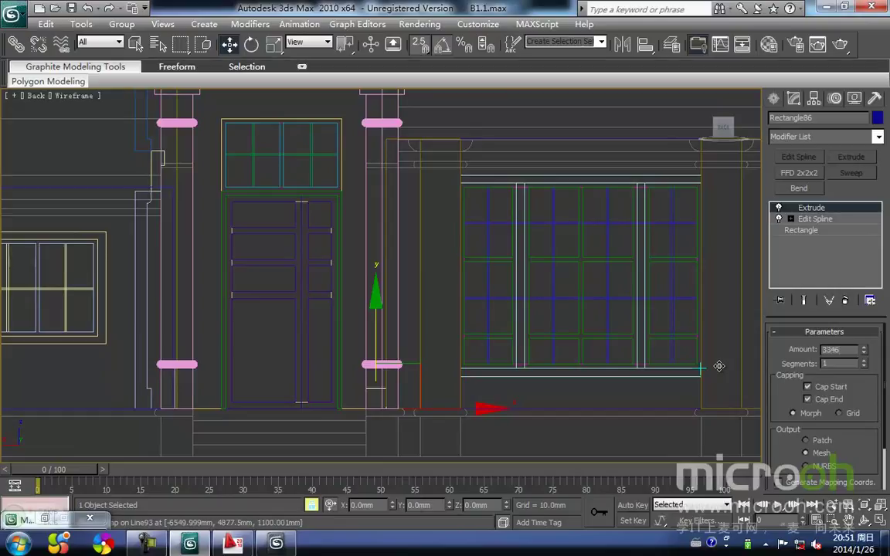
scroll(394, 189, up, 4)
mouse_move(390, 234)
middle_down()
mouse_move(374, 301)
mouse_move(375, 283)
middle_up()
key(F3)
- Assign the 文化石贴面 material to the new side wall between the window wall and the door wall
scroll(375, 242, down, 4)
mouse_move(355, 243)
alt+middle_down()
mouse_move(407, 347)
mouse_move(424, 348)
alt+middle_up()
scroll(424, 349, up, 4)
middle_drag(411, 298, 373, 298)
key(m)
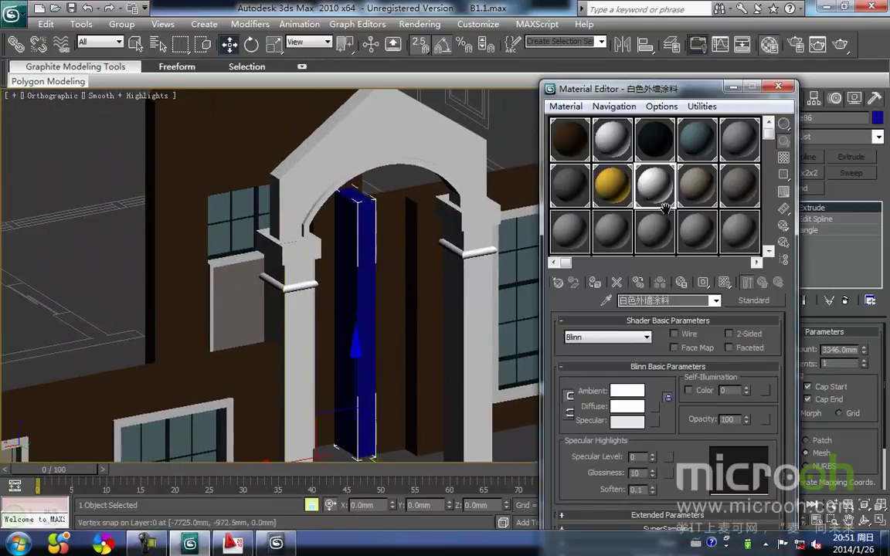
click(574, 147)
click(594, 282)
scroll(379, 300, down, 4)
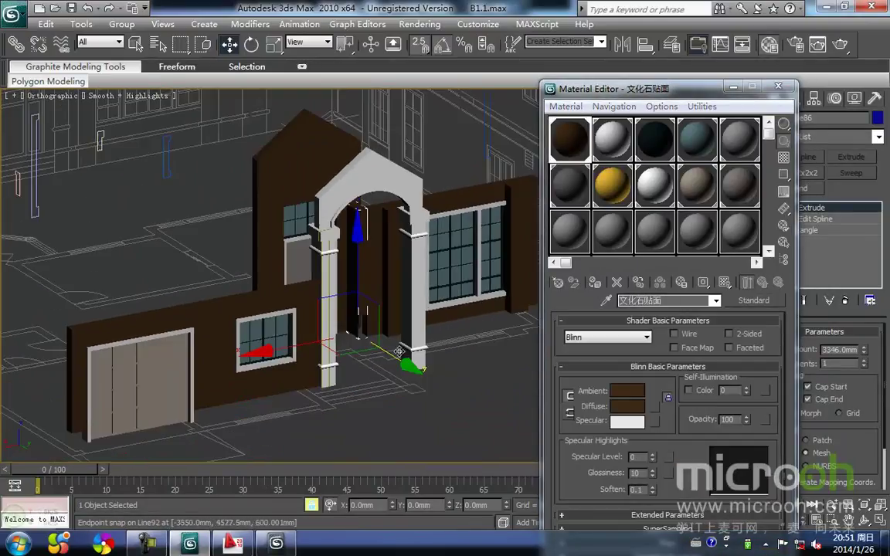
click(414, 418)
click(735, 88)
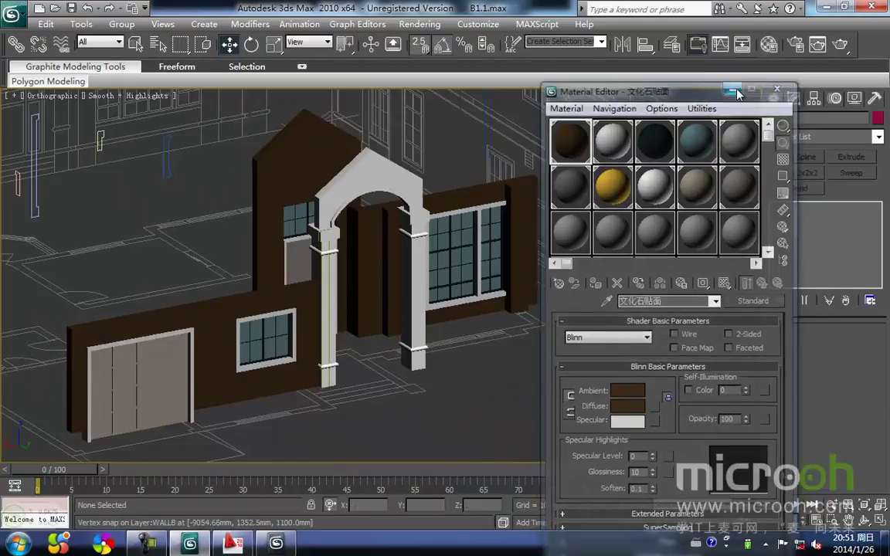
- Hide the geometry in the top view and draw a 2950 × 250 mm rectangle over the plan's side wall between the door wall and the porch
key(t)
scroll(420, 184, down, 5)
scroll(340, 190, up, 5)
scroll(421, 304, up, 6)
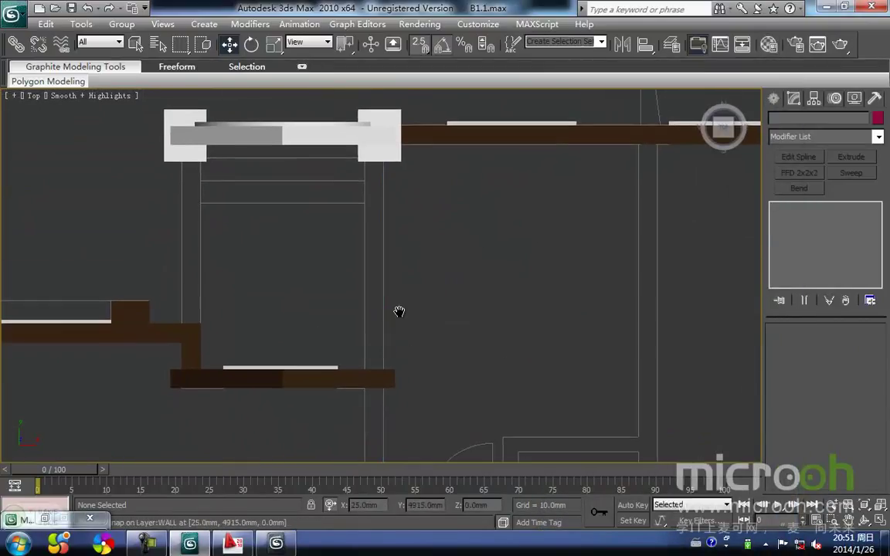
key(F3)
click(774, 100)
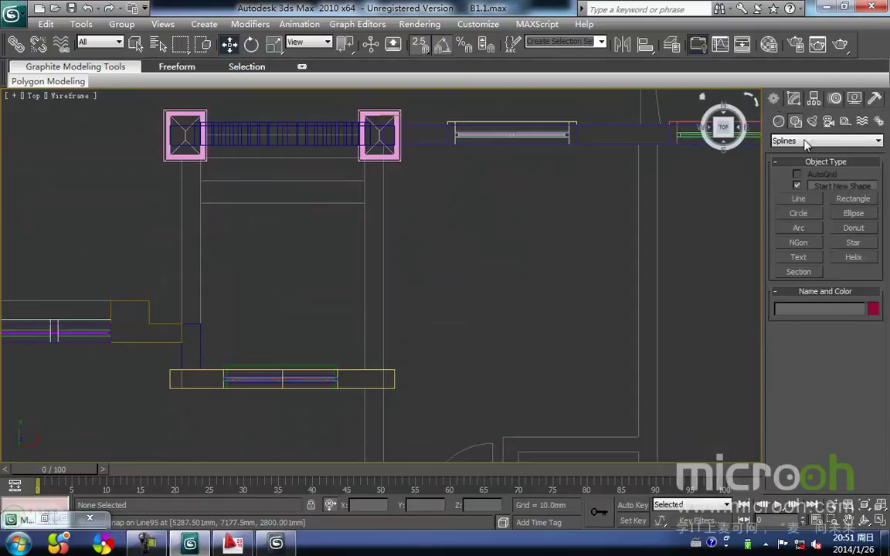
click(849, 201)
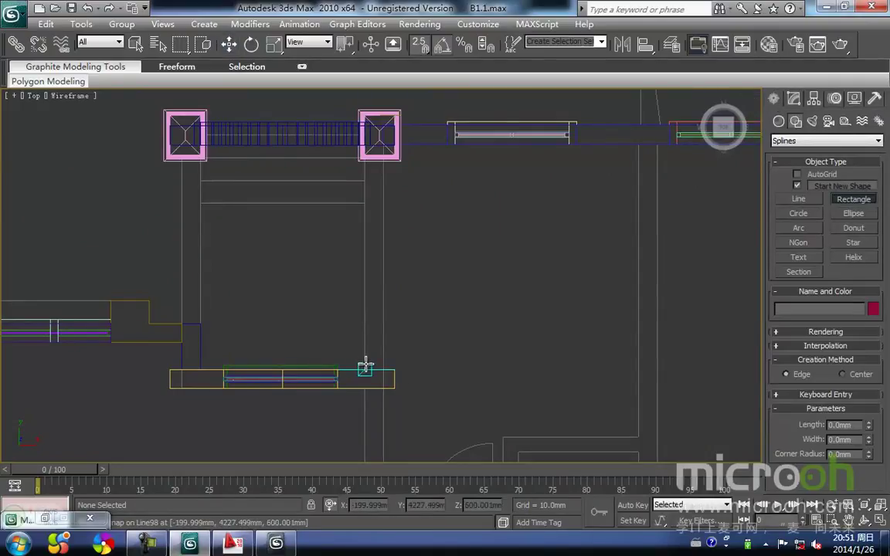
key(shift+g)
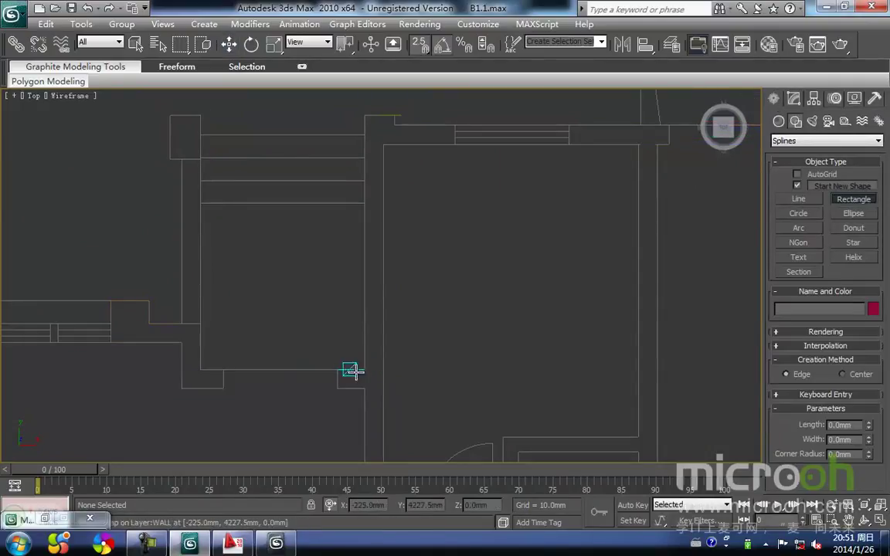
drag(364, 370, 383, 145)
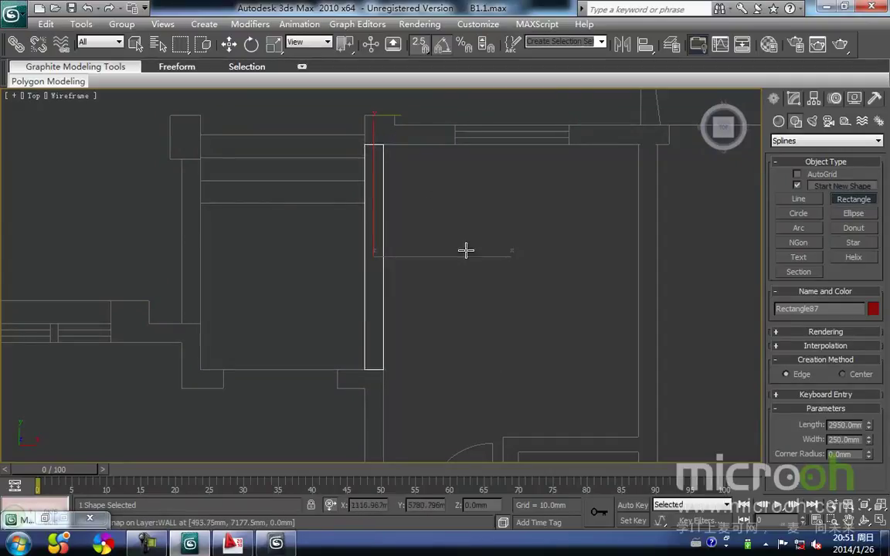
key(w)
- Extrude the long side wall rectangle 3346 mm
click(795, 100)
middle_drag(496, 278, 680, 233)
click(850, 157)
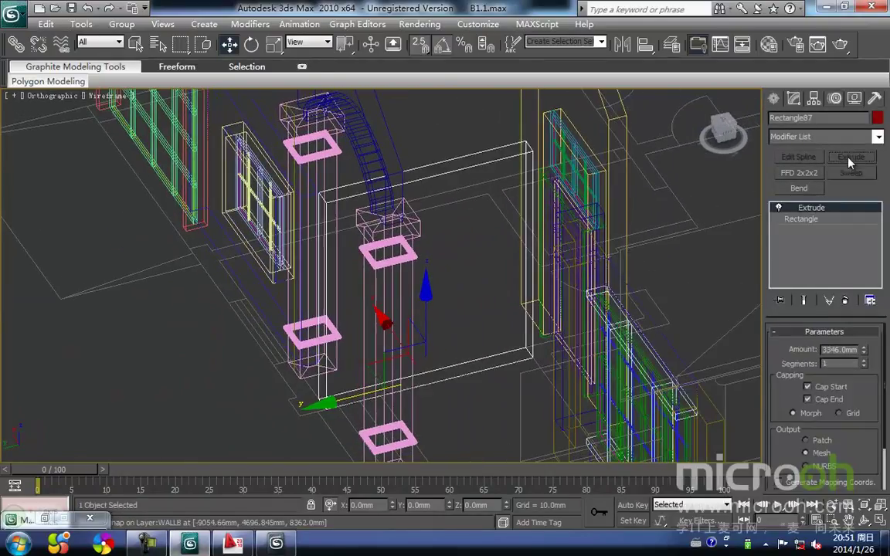
alt+middle_drag(319, 330, 454, 344)
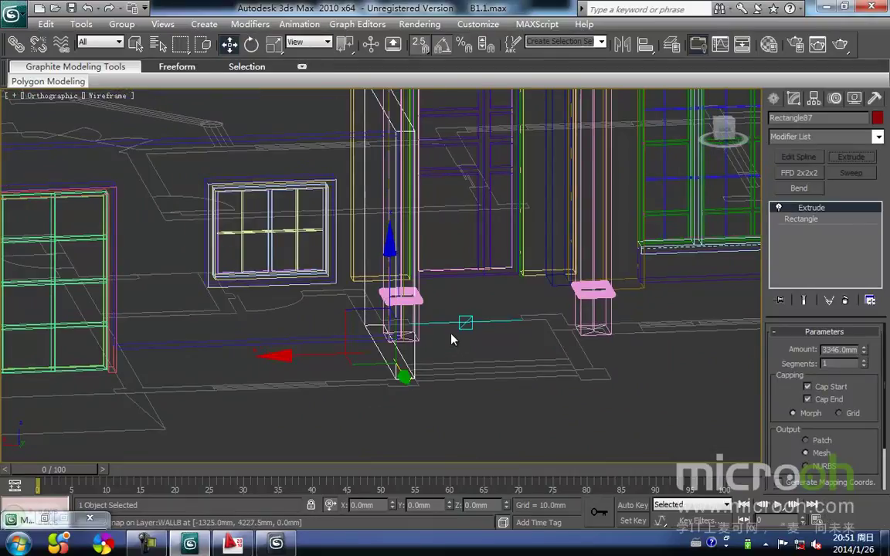
- Raise the long side wall in the back view and snap its base to the base line of the walls
key(k)
scroll(363, 313, down, 8)
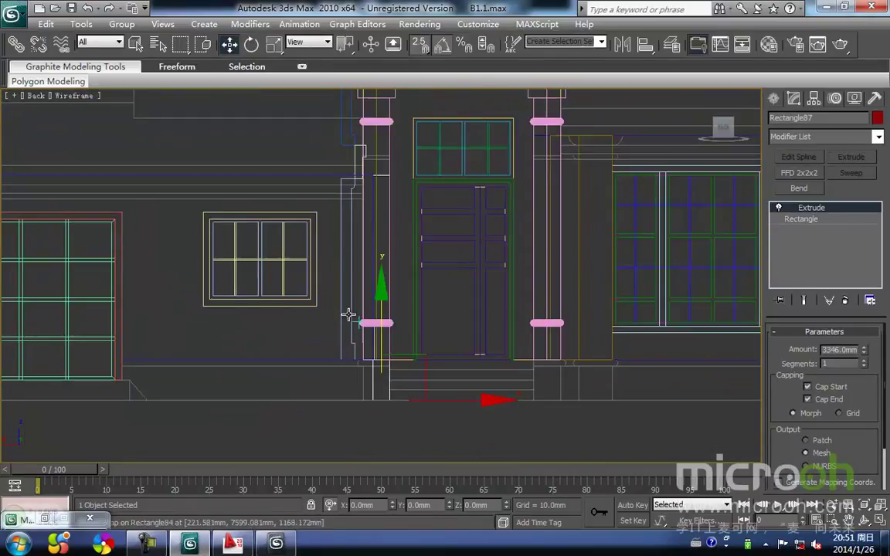
middle_drag(365, 312, 375, 350)
scroll(377, 350, up, 5)
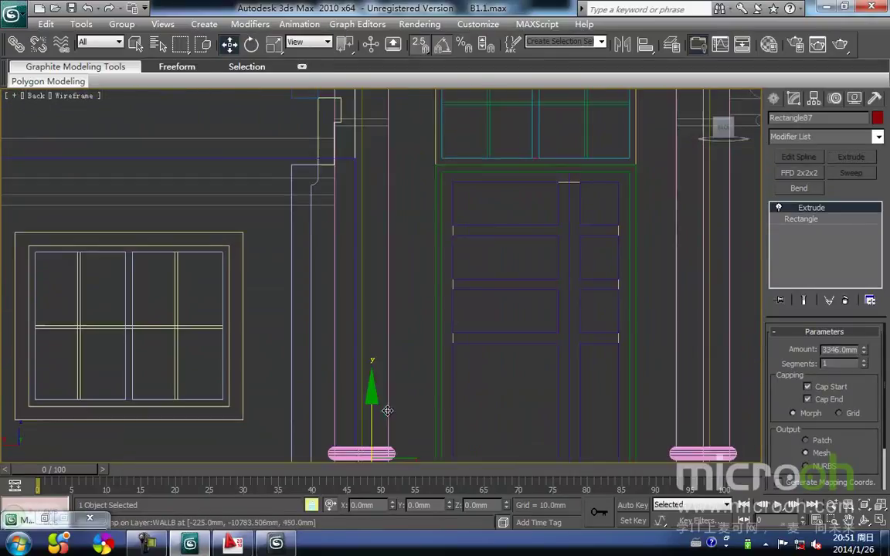
drag(370, 363, 345, 369)
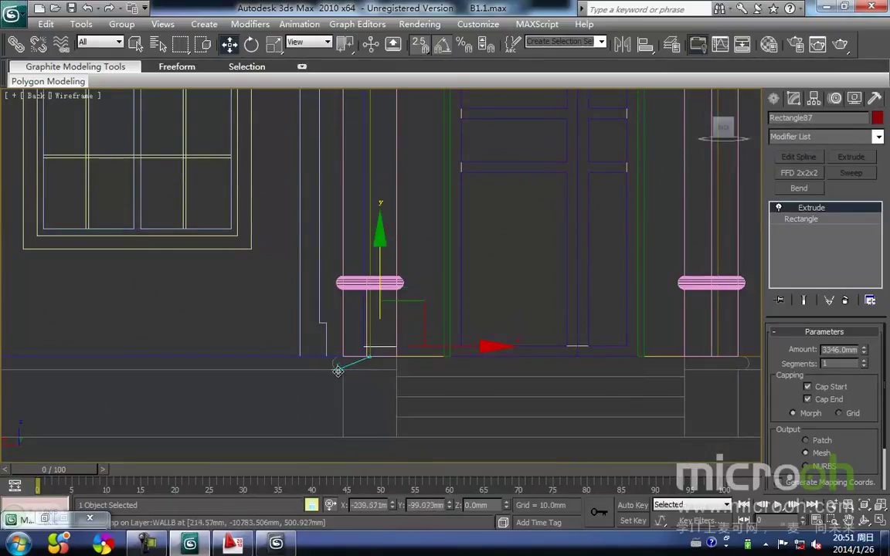
- Assign the 文化石贴面 material to the long side wall behind the porch
scroll(354, 344, down, 4)
key(F3)
mouse_move(391, 344)
alt+middle_down()
mouse_move(400, 348)
mouse_move(338, 371)
alt+middle_up()
middle_drag(284, 312, 457, 268)
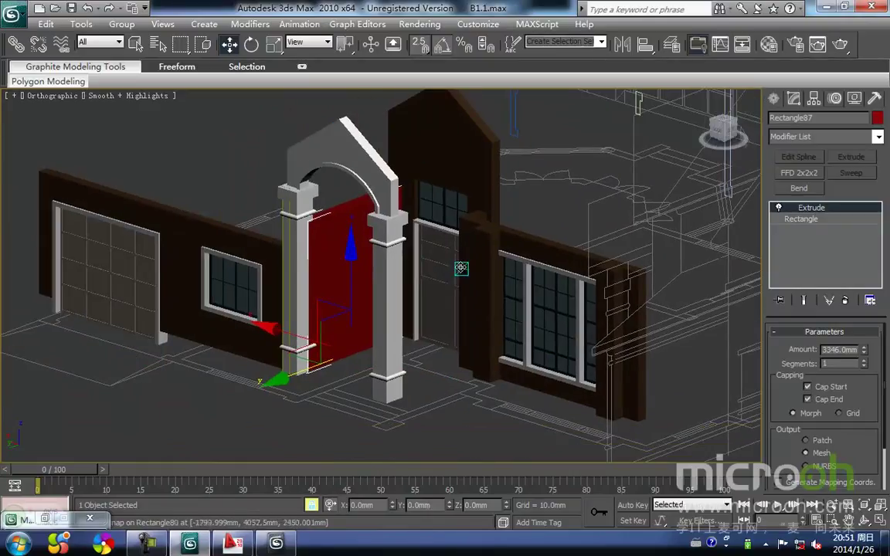
scroll(367, 282, up, 2)
middle_drag(307, 270, 320, 244)
key(m)
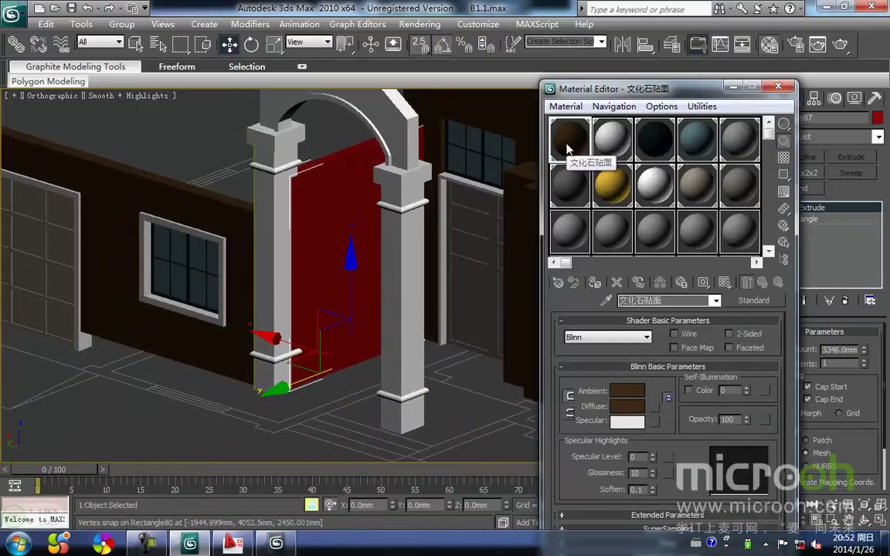
scroll(398, 422, down, 5)
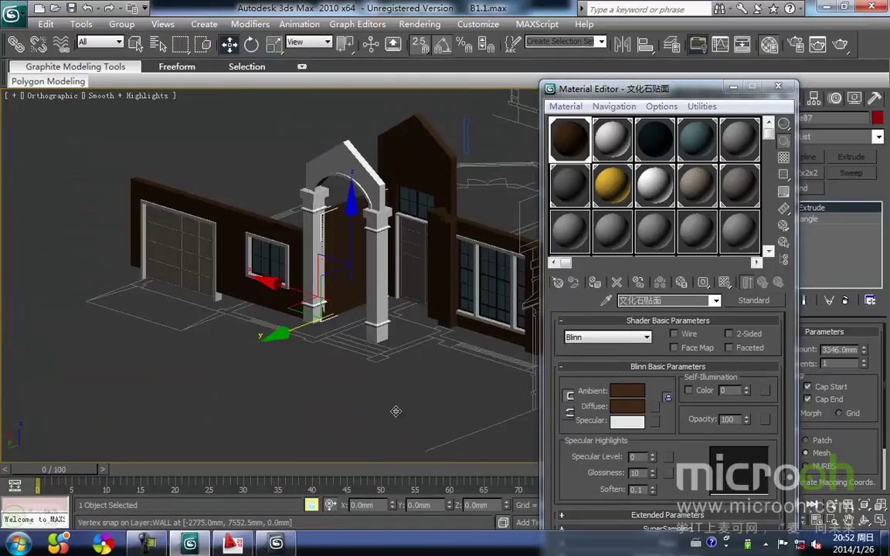
click(398, 422)
click(733, 87)
- Inspect the shaded model against the back elevation, focusing on the upper-storey gable and its windows beside the porch
middle_drag(356, 276, 350, 257)
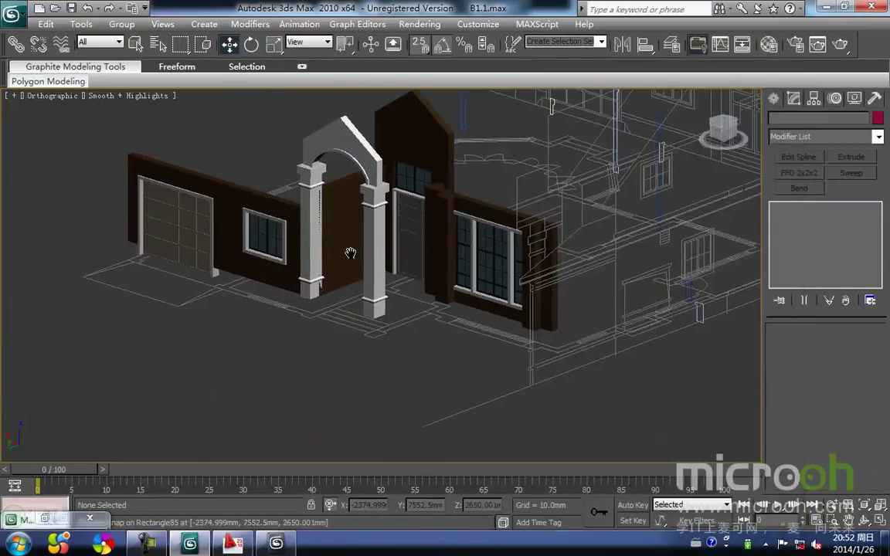
scroll(363, 262, down, 3)
mouse_move(380, 301)
alt+middle_down()
mouse_move(483, 306)
mouse_move(386, 304)
mouse_move(431, 307)
mouse_move(396, 296)
alt+middle_up()
key(k)
key(z)
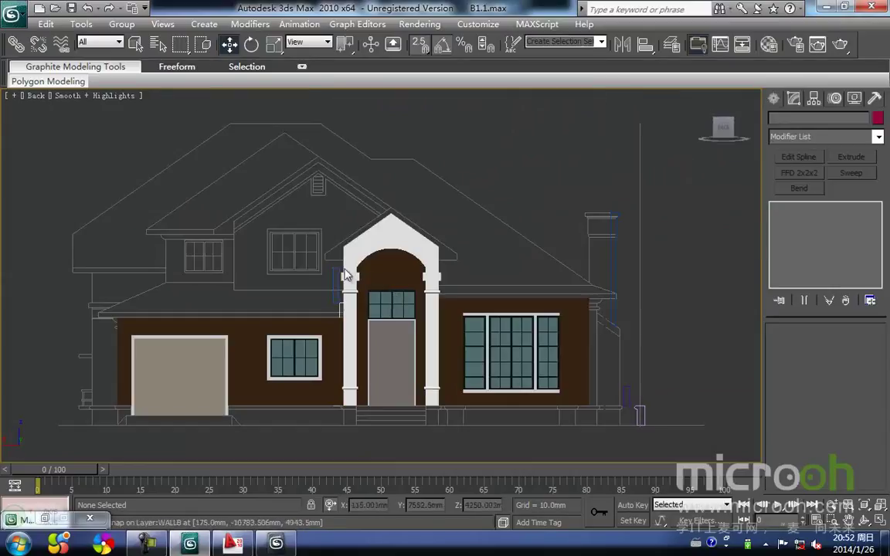
middle_drag(346, 267, 432, 248)
scroll(432, 247, up, 2)
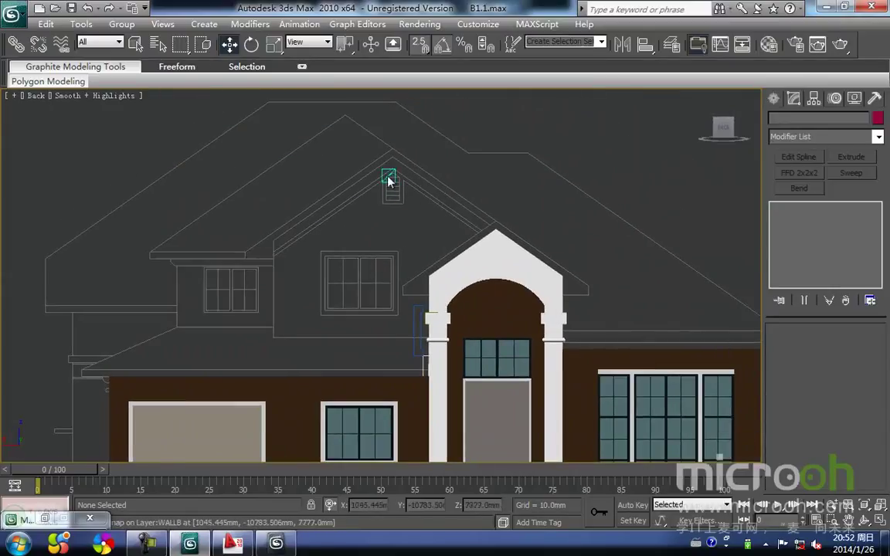
scroll(265, 347, down, 1)
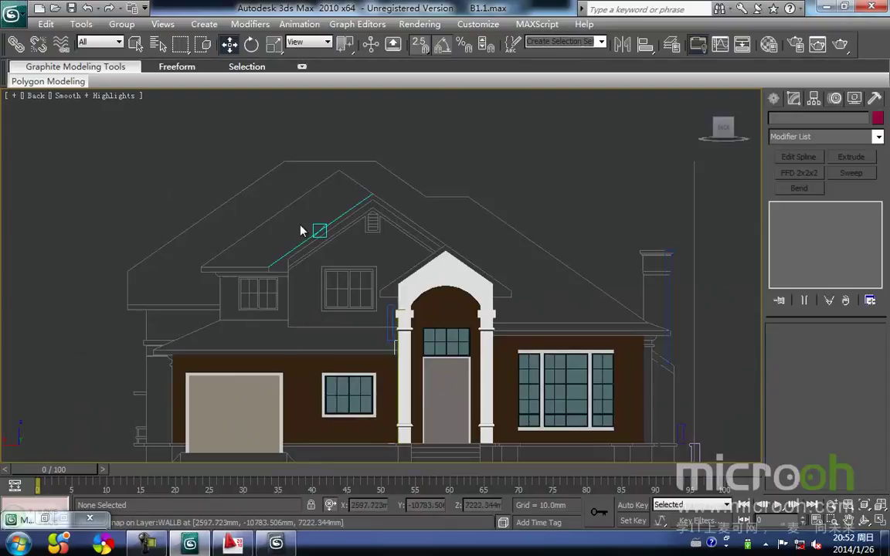
scroll(386, 332, up, 2)
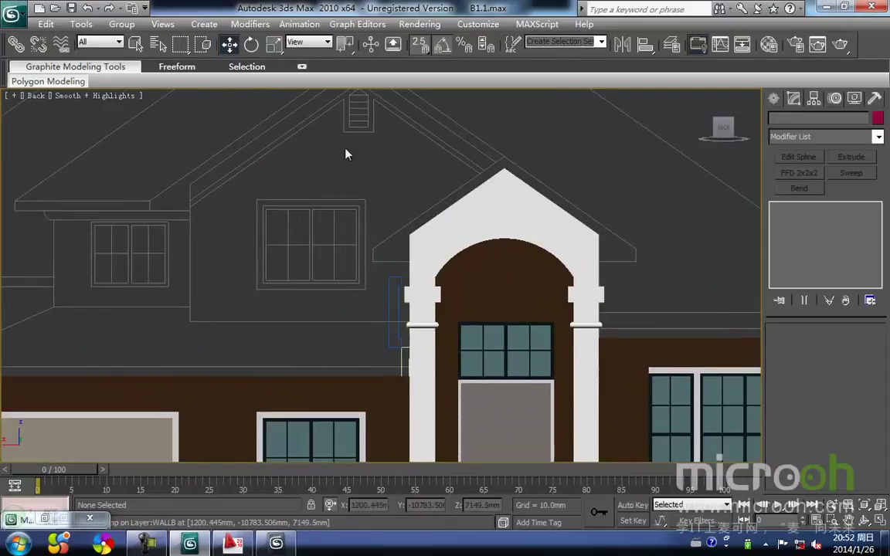
scroll(363, 371, down, 2)
scroll(275, 309, up, 2)
middle_drag(350, 279, 347, 324)
key(F3)
key(F3)
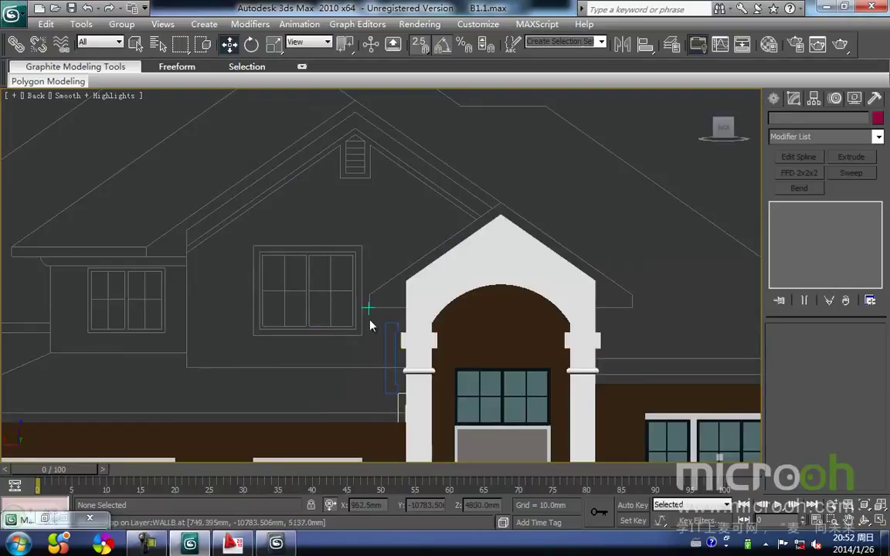
- Trace the upper-storey gable wall from its apex down the slope to the eave corner, base corner and porch column, snapping to the back elevation
click(773, 99)
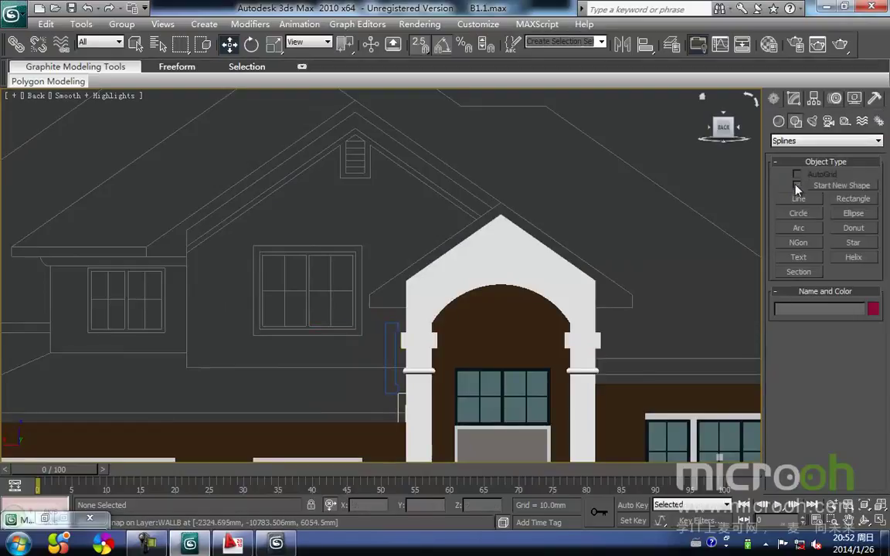
click(798, 198)
scroll(365, 190, up, 5)
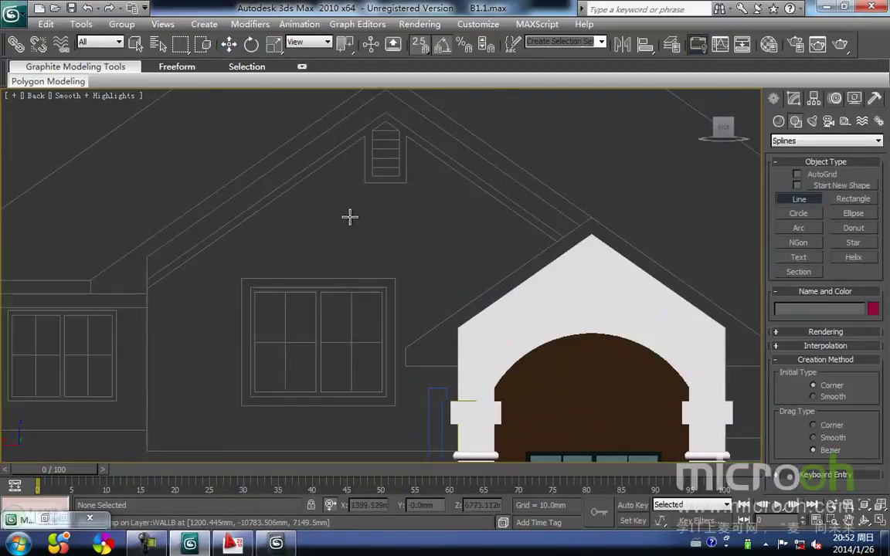
click(424, 111)
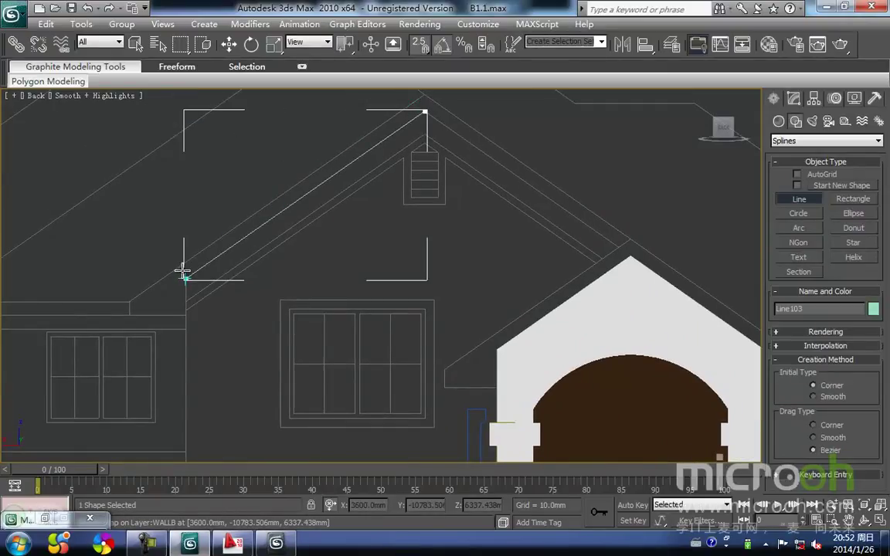
click(171, 280)
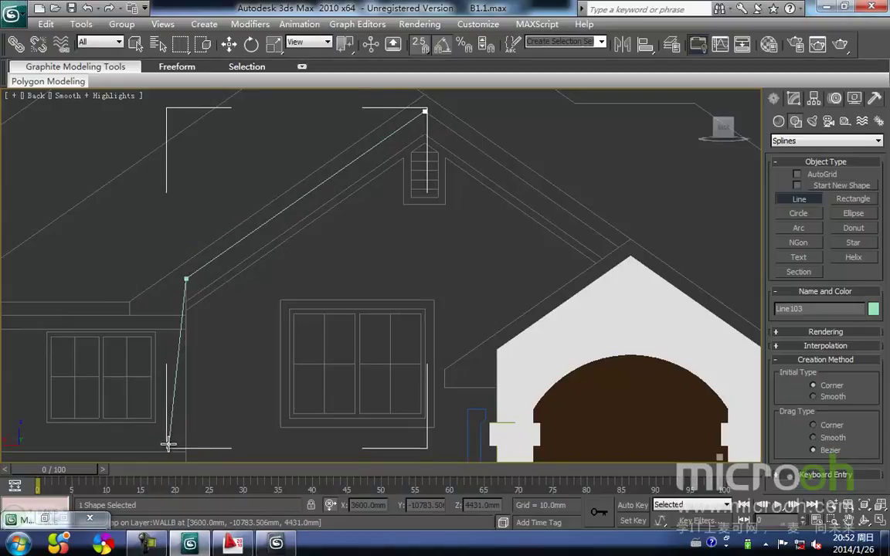
key(i)
click(397, 302)
key(i)
scroll(381, 278, down, 2)
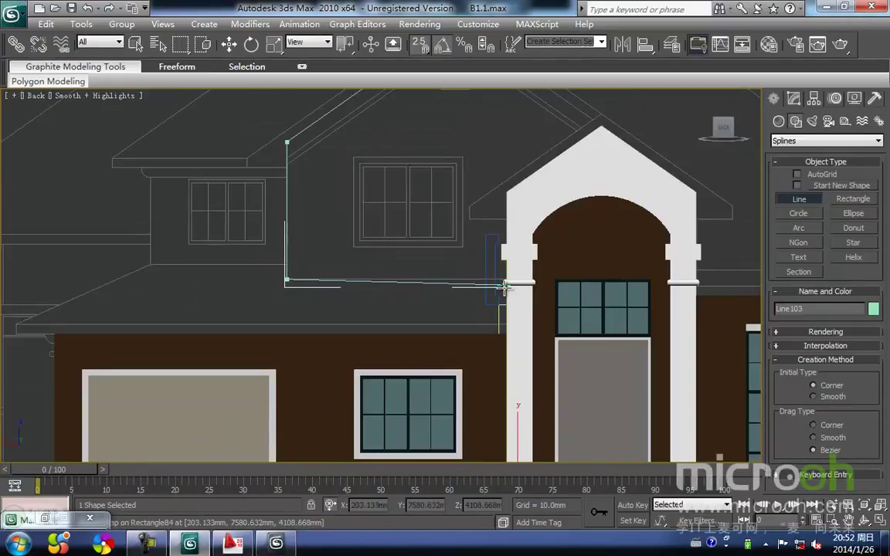
key(F3)
scroll(502, 283, up, 3)
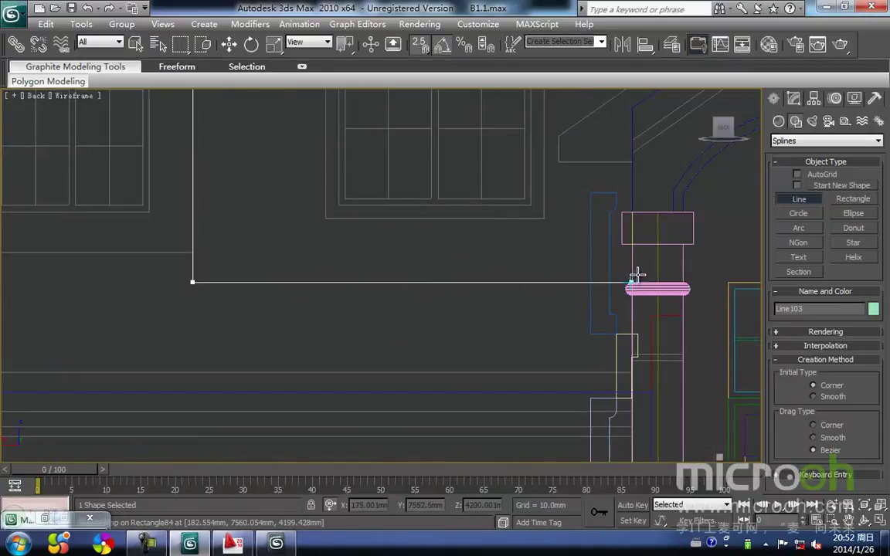
key(i)
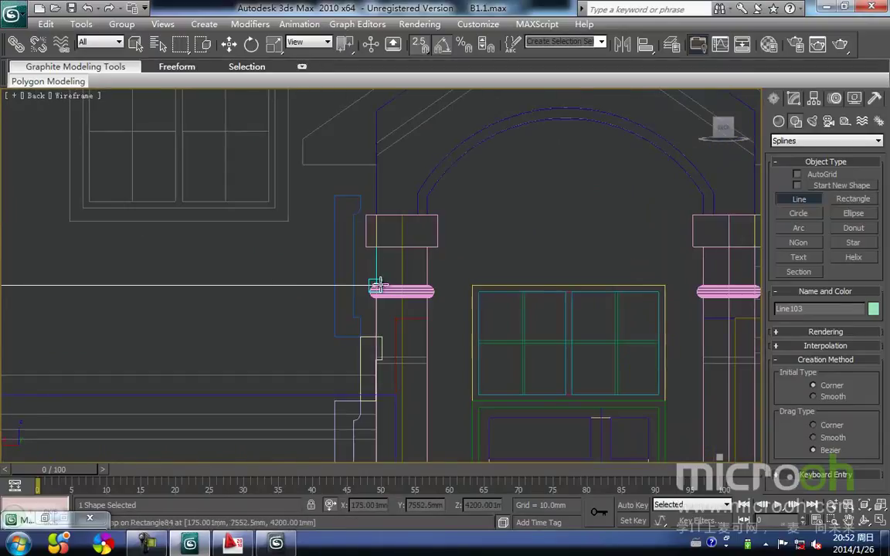
click(371, 274)
- Continue the gable wall outline up the porch's side and roof slope, then back to the starting apex, and close the spline
scroll(375, 277, down, 1)
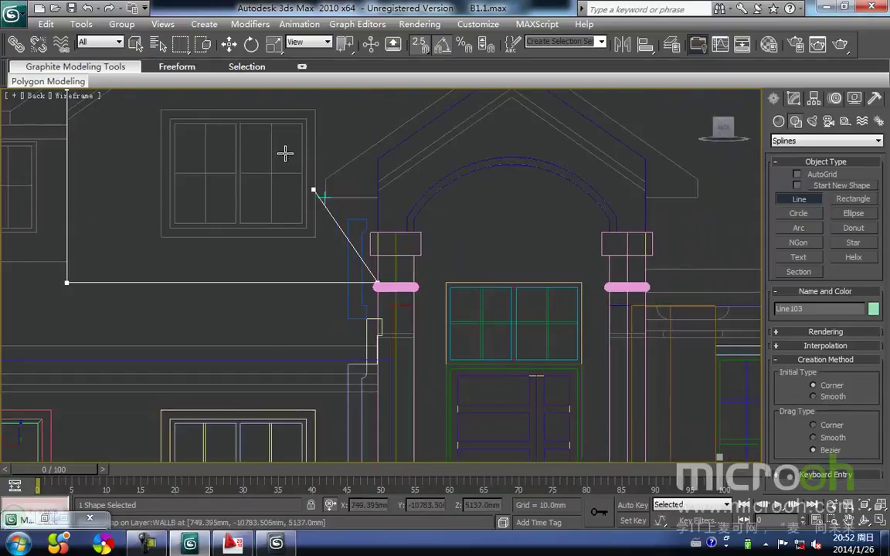
key(i)
scroll(380, 276, down, 2)
click(446, 280)
click(549, 211)
click(403, 110)
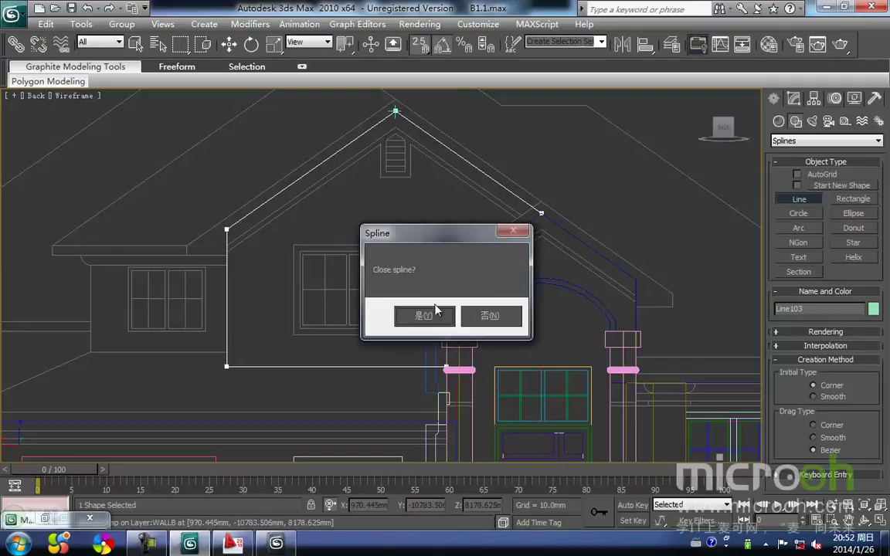
click(425, 313)
- Add a rectangle around the outer frame of the gable window as part of the same wall shape
mouse_move(338, 282)
middle_down()
mouse_move(319, 341)
mouse_move(319, 314)
middle_up()
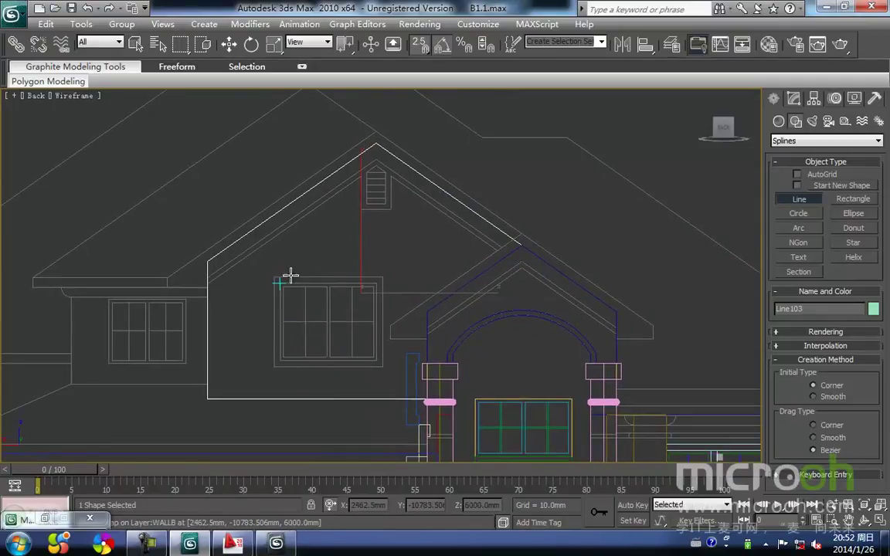
click(849, 201)
scroll(290, 242, up, 3)
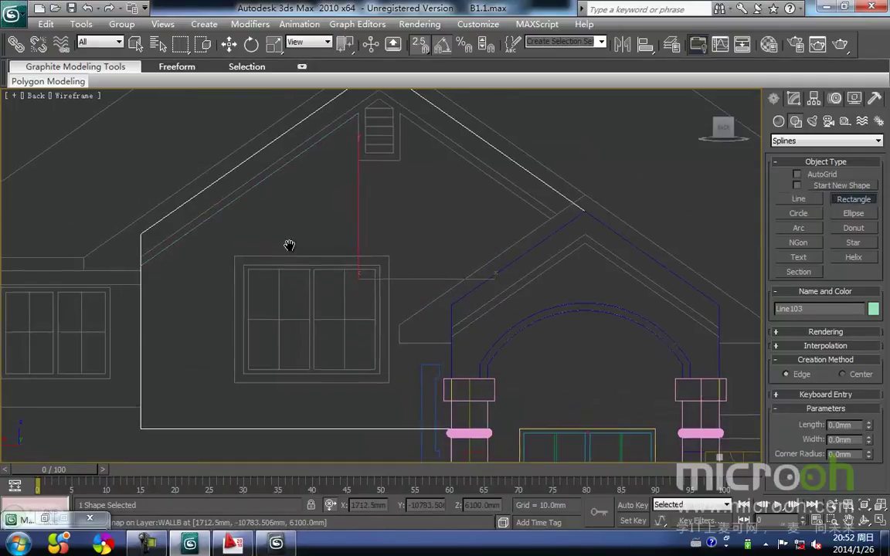
mouse_move(199, 284)
mouse_down()
mouse_move(330, 459)
mouse_move(351, 410)
mouse_up()
right_click(364, 233)
- Trace the frame around the louvred vent below the gable apex as a closed spline in the same wall shape
middle_drag(358, 223, 326, 326)
scroll(307, 224, up, 2)
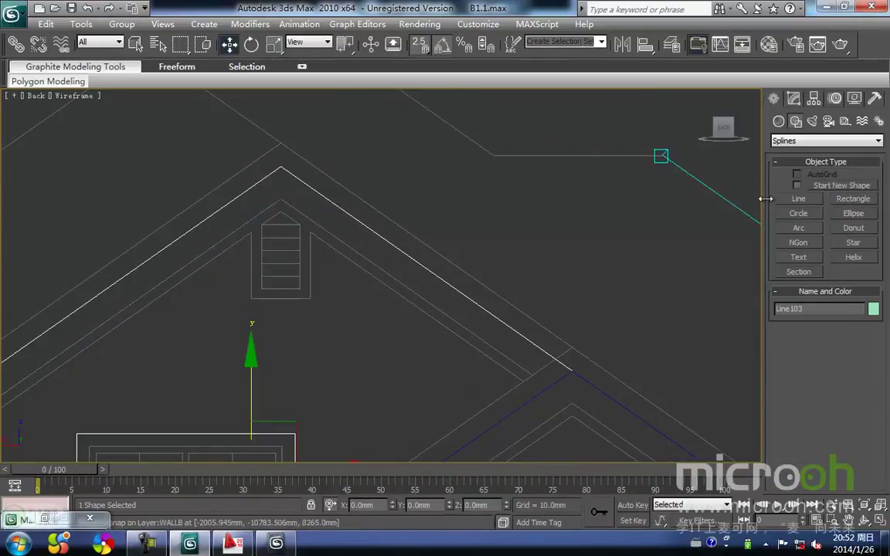
middle_drag(116, 179, 140, 170)
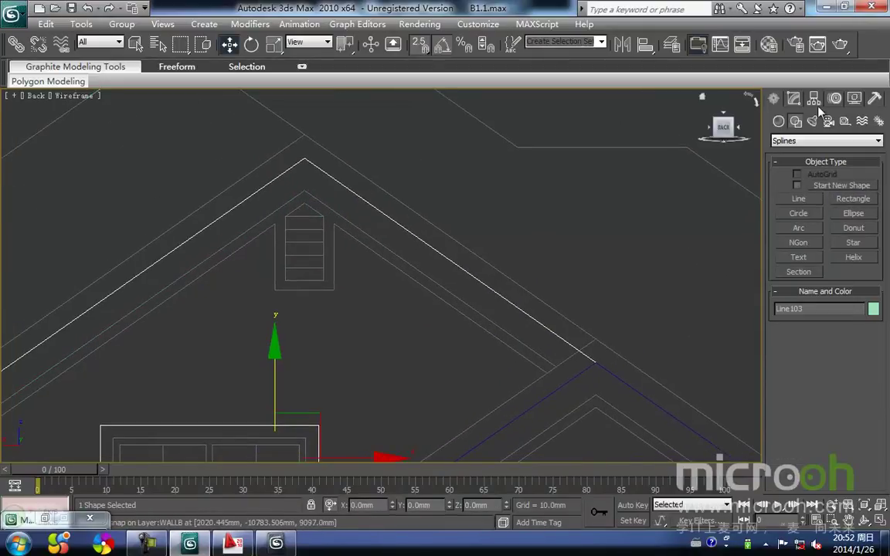
click(798, 199)
scroll(335, 224, up, 2)
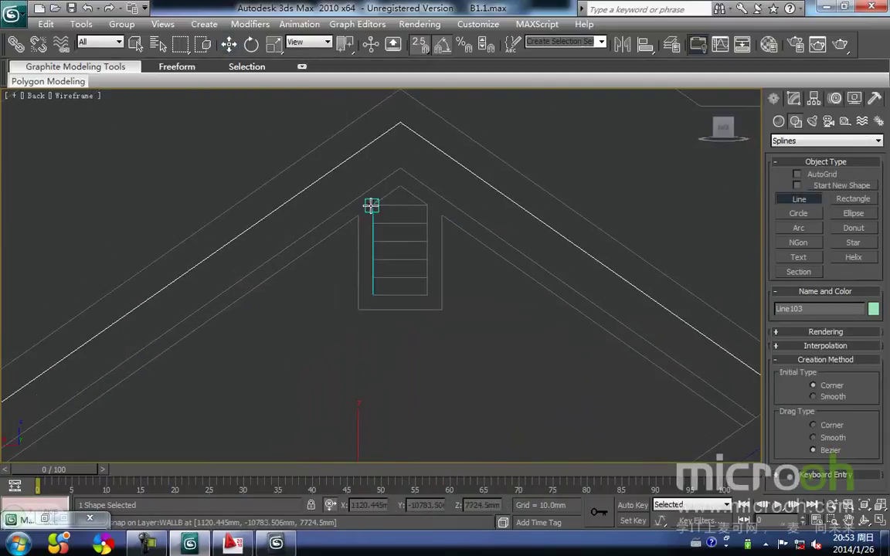
click(372, 204)
right_click(362, 214)
click(358, 217)
click(359, 309)
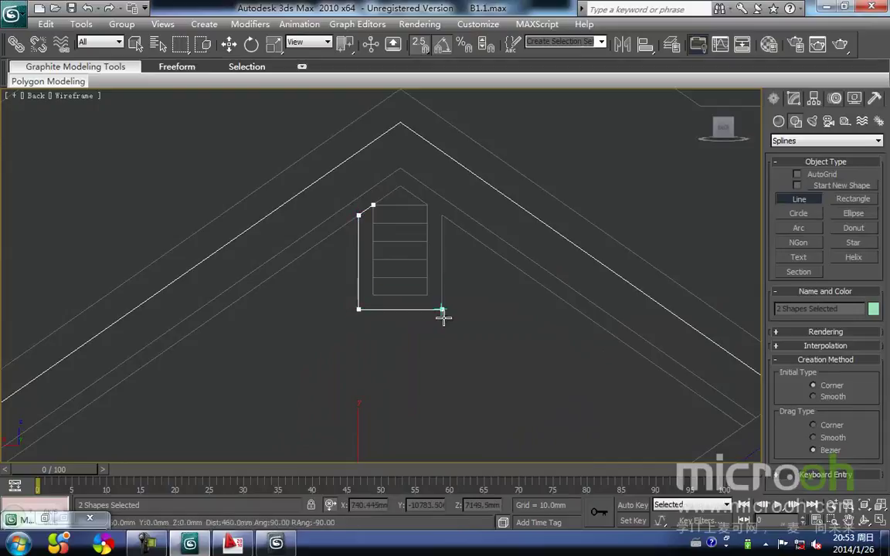
click(427, 205)
click(428, 294)
click(373, 295)
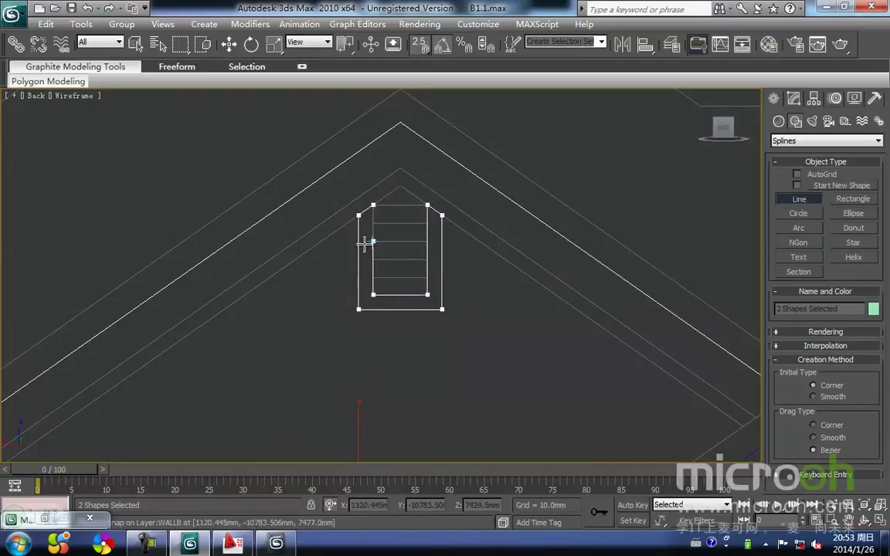
click(372, 204)
click(423, 315)
right_click(421, 355)
- Extrude the gable wall shape with its window and vent outlines by 250 mm
middle_drag(387, 318, 404, 277)
scroll(392, 310, down, 2)
scroll(404, 277, down, 2)
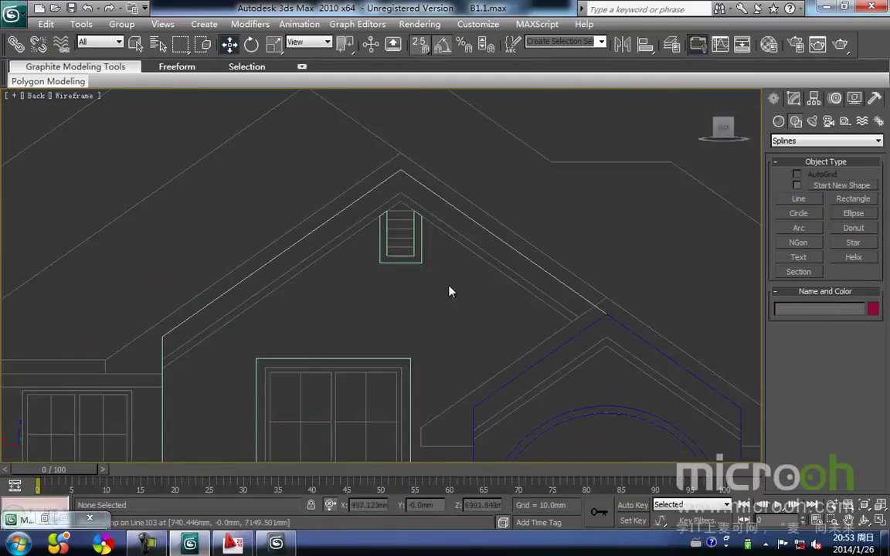
click(421, 261)
click(794, 100)
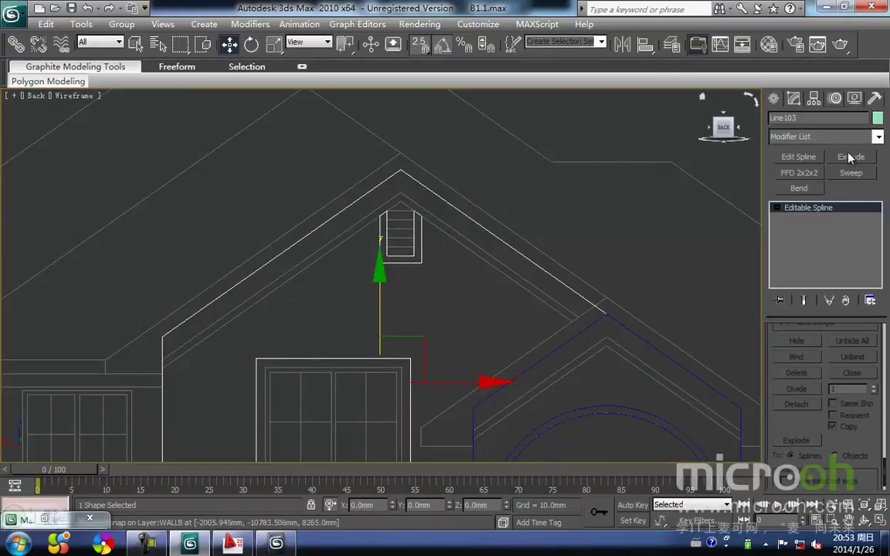
click(848, 157)
right_click(861, 355)
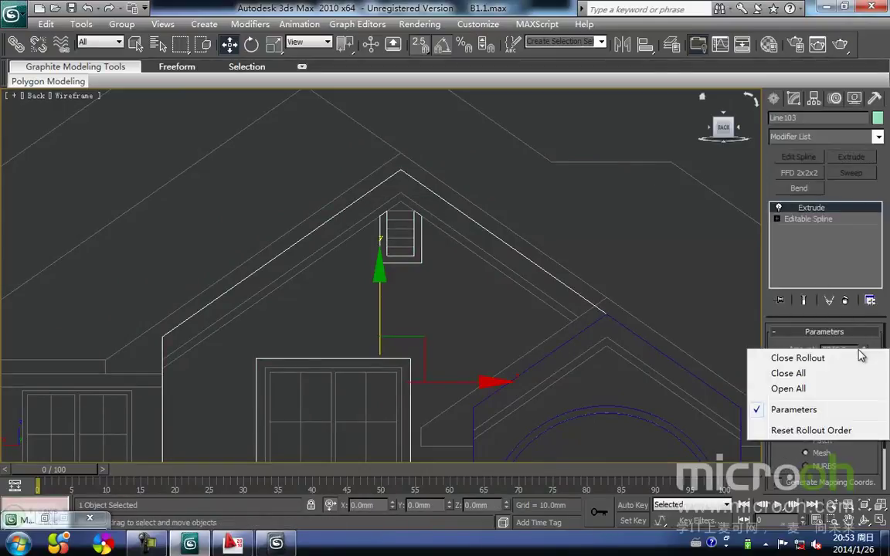
click(631, 331)
middle_drag(411, 288, 299, 288)
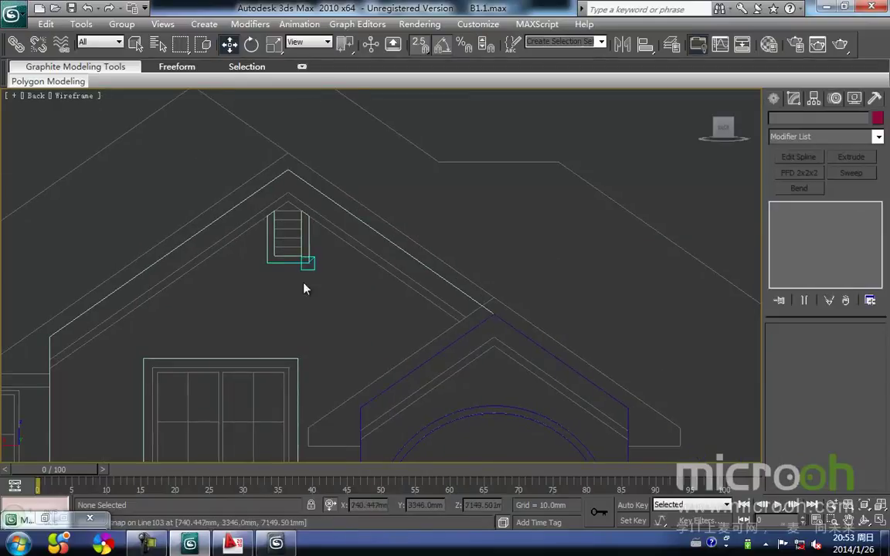
click(308, 263)
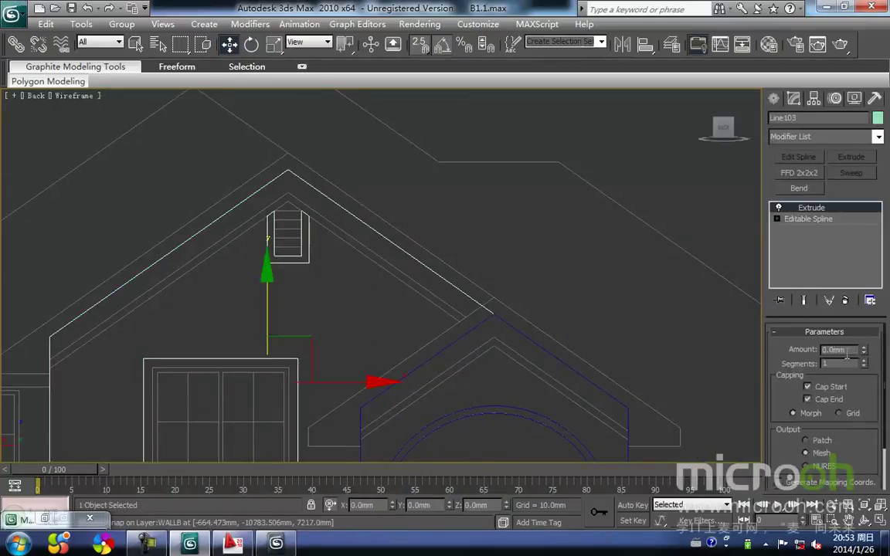
text(250)
key(Return)
click(437, 186)
- Select the gable wall, lock the selection and move it roughly onto the house plan in the top view
middle_drag(297, 191, 330, 212)
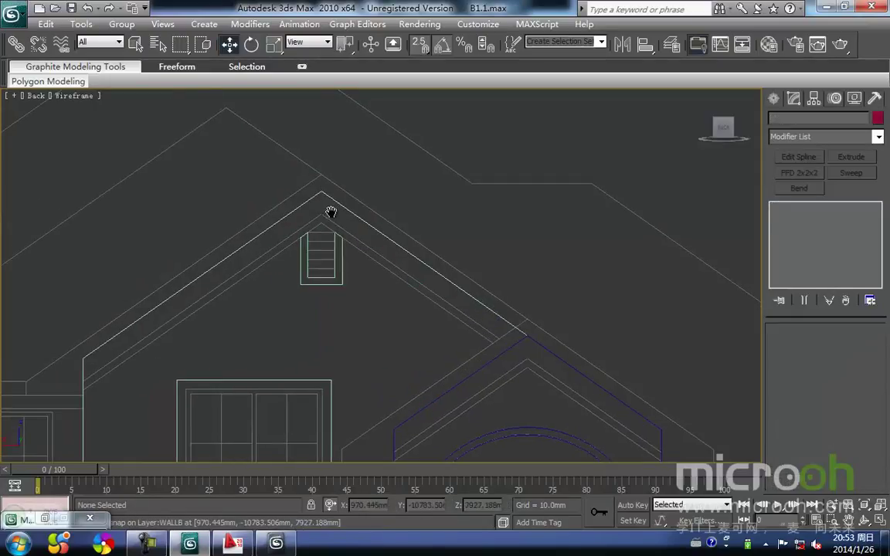
click(249, 244)
middle_drag(232, 221, 253, 211)
scroll(288, 229, down, 3)
key(t)
scroll(293, 234, down, 3)
middle_drag(320, 239, 337, 336)
key(space)
drag(386, 326, 374, 212)
- Show the upper-floor plan layer p2 and hide the ground-floor plan layer p1
click(666, 46)
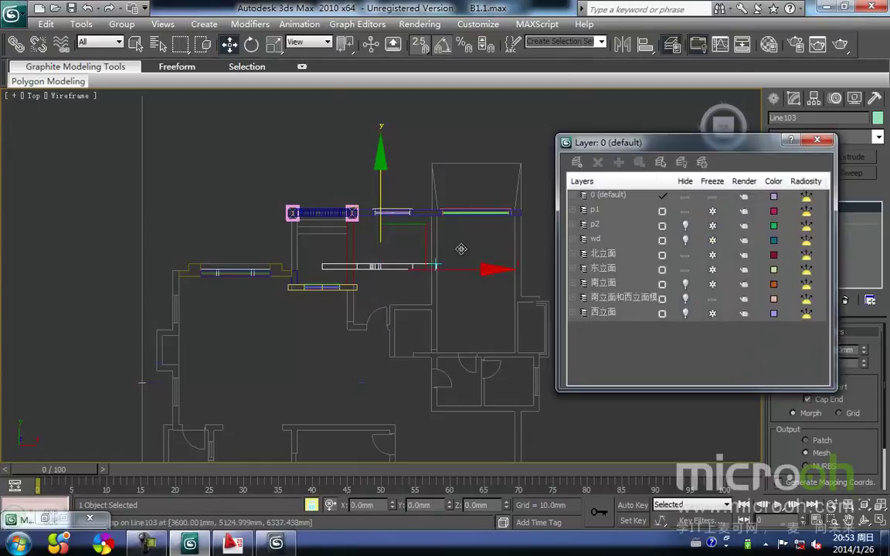
middle_drag(419, 278, 358, 286)
click(685, 226)
click(684, 211)
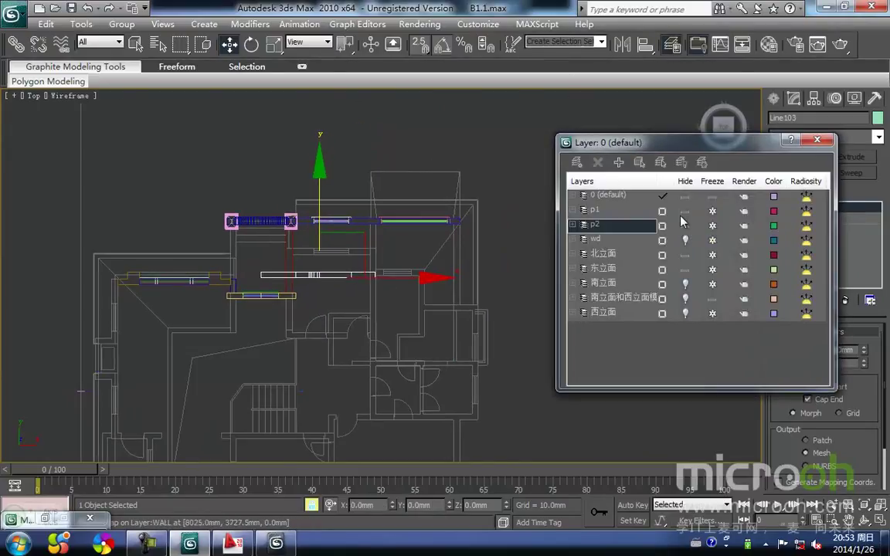
click(818, 140)
- Snap the gable wall onto its matching wall line in the p2 plan and deselect it
scroll(259, 305, up, 4)
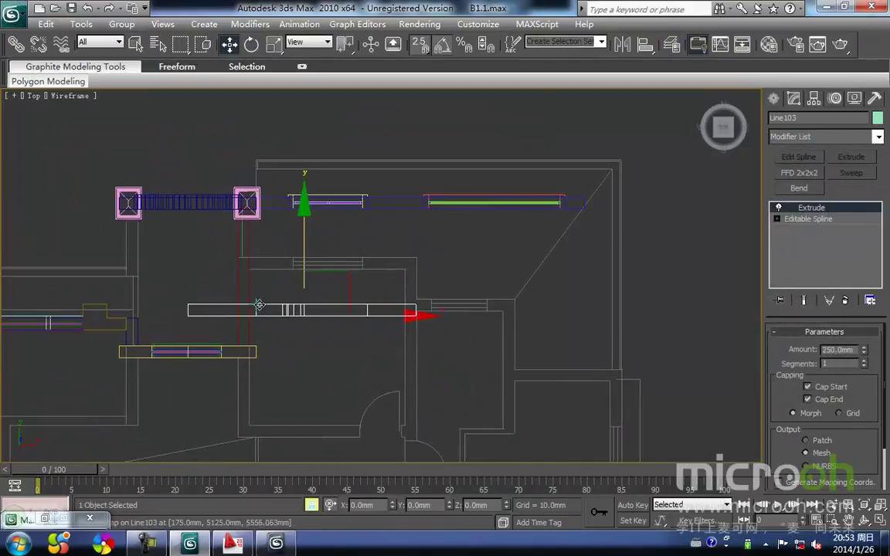
drag(260, 305, 256, 262)
click(281, 316)
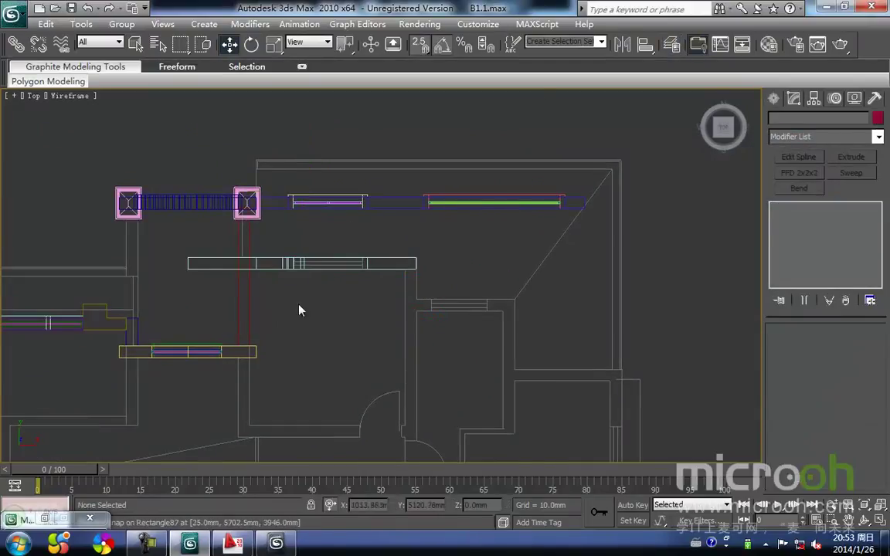
- Assign the 黄色外墙涂料 material to the gable wall in a shaded perspective-like view
click(294, 250)
scroll(292, 304, down, 5)
alt+middle_drag(322, 318, 494, 242)
key(F3)
alt+middle_drag(345, 210, 400, 301)
scroll(378, 274, down, 2)
key(m)
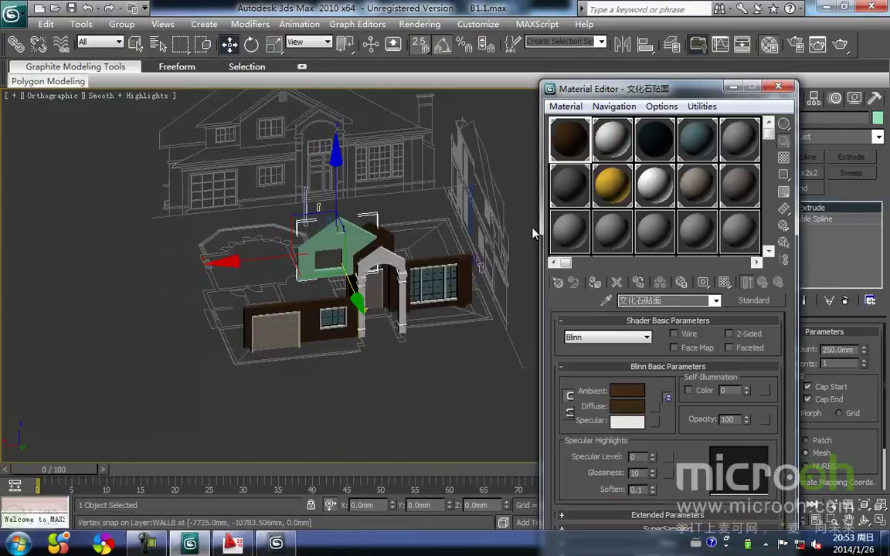
click(624, 193)
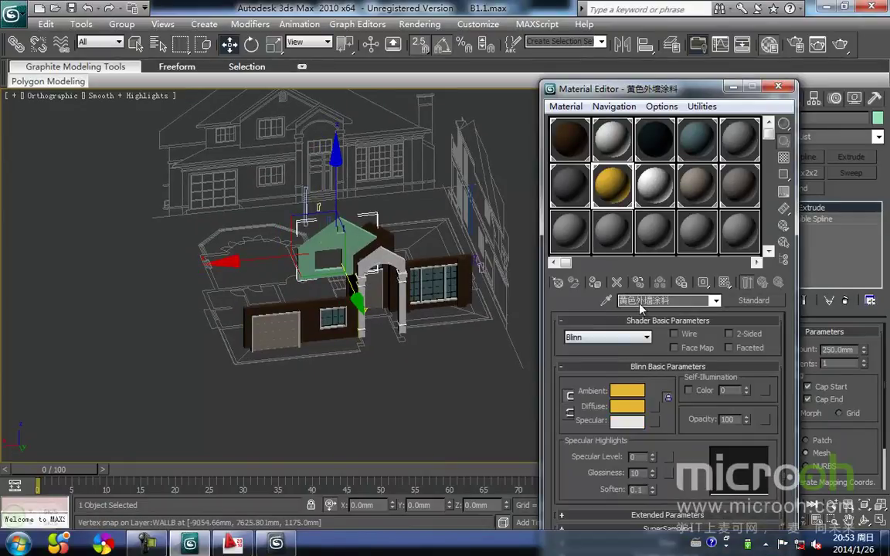
click(595, 283)
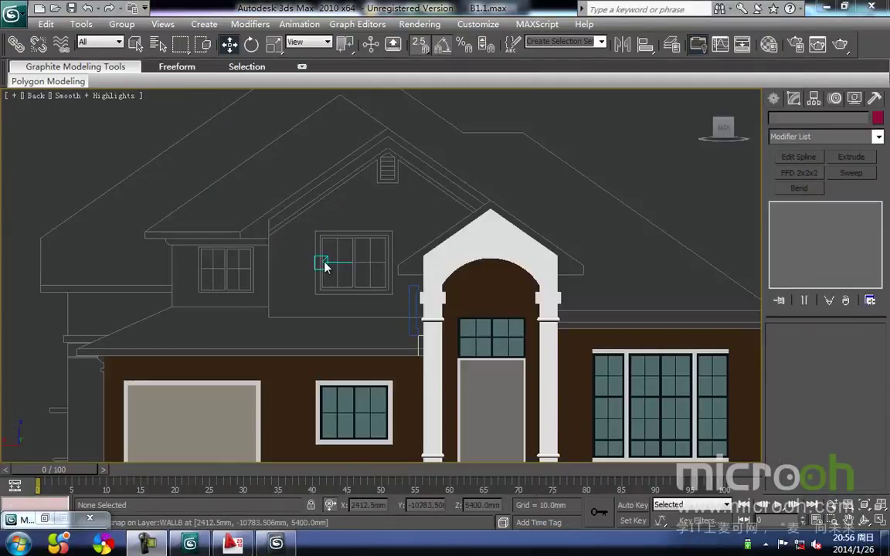
- Trace a closed line around the gable wall on the back elevation, from the porch column's ring along the wall and roof edges
middle_drag(324, 267, 303, 302)
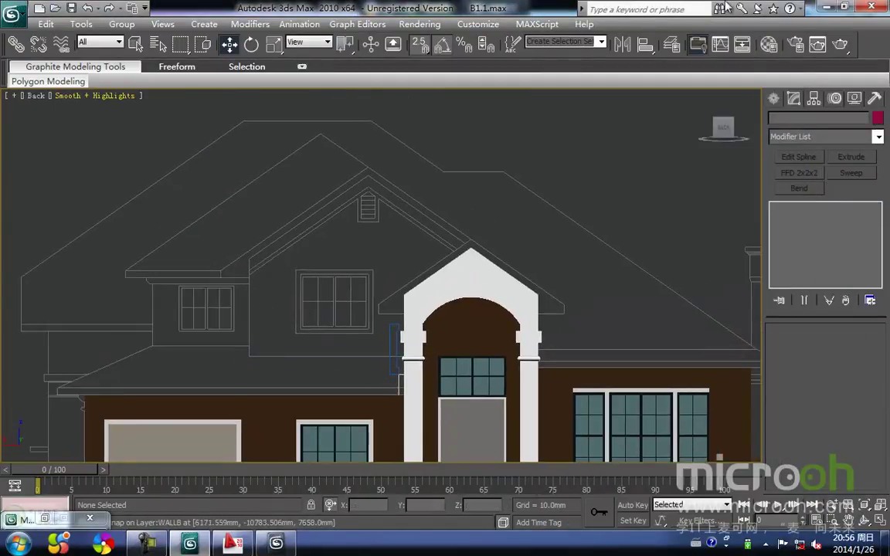
click(773, 99)
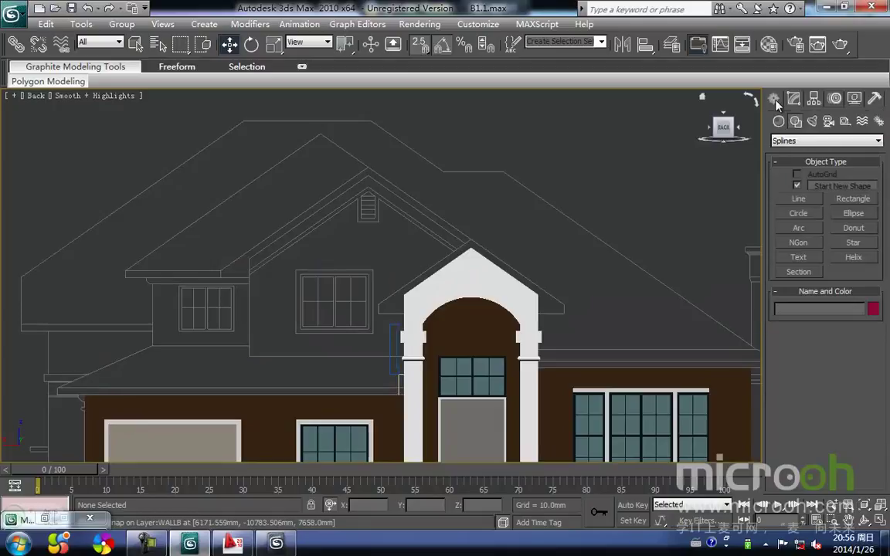
click(799, 200)
scroll(404, 354, up, 4)
key(F3)
scroll(424, 374, up, 2)
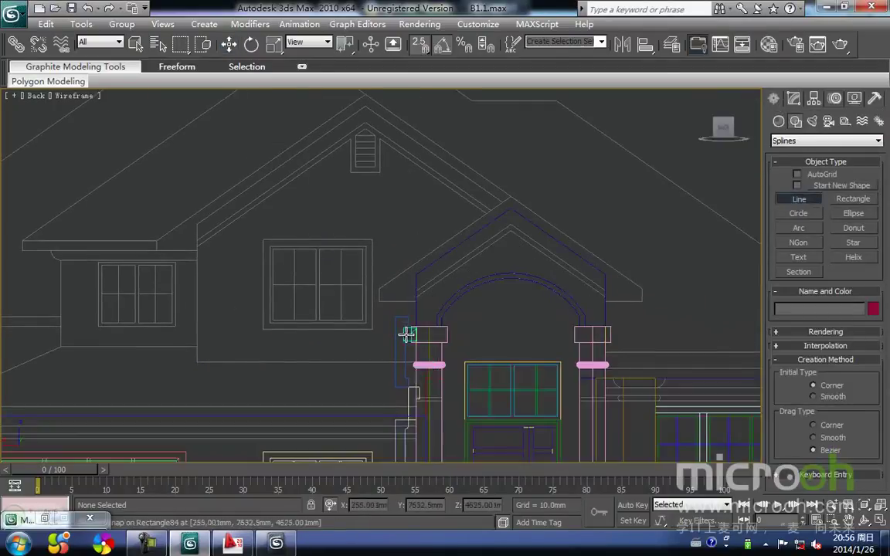
middle_drag(424, 373, 427, 268)
scroll(444, 314, up, 2)
middle_drag(444, 313, 458, 284)
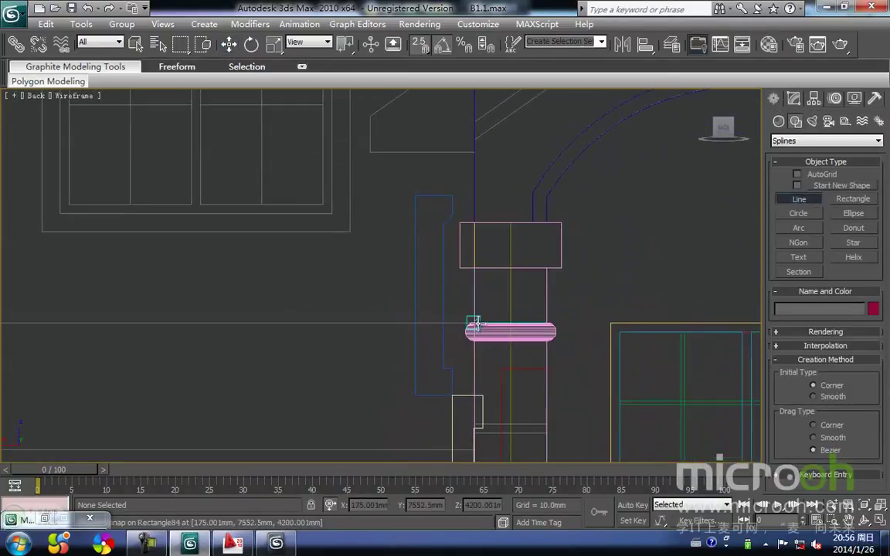
scroll(495, 335, up, 3)
click(439, 283)
scroll(31, 184, down, 4)
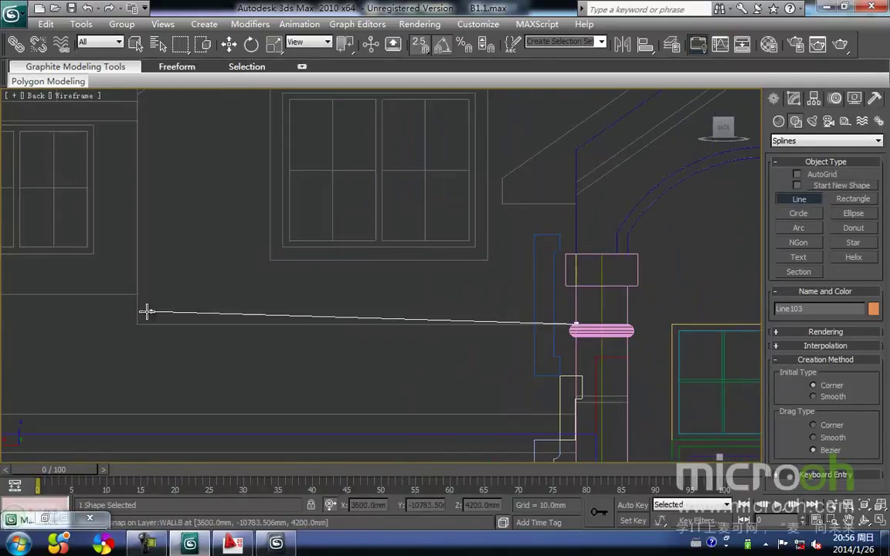
click(135, 322)
scroll(381, 275, down, 3)
click(392, 225)
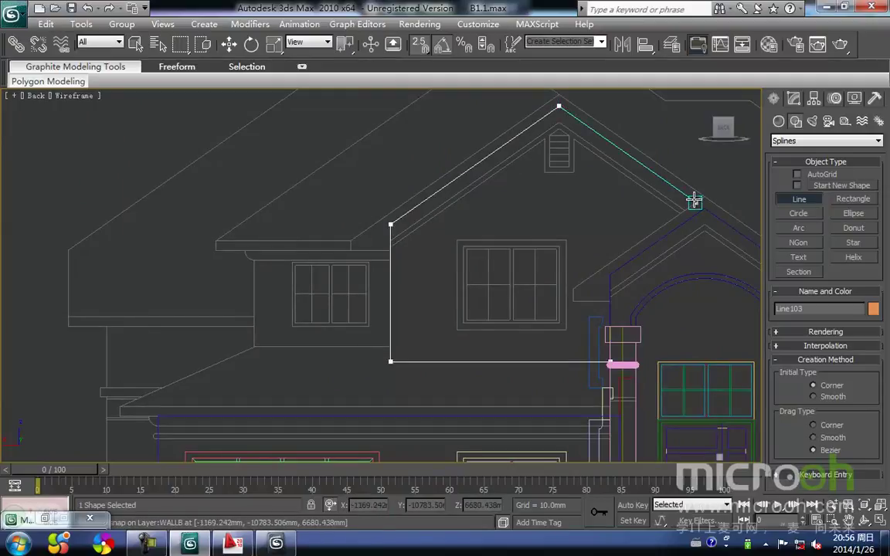
key(i)
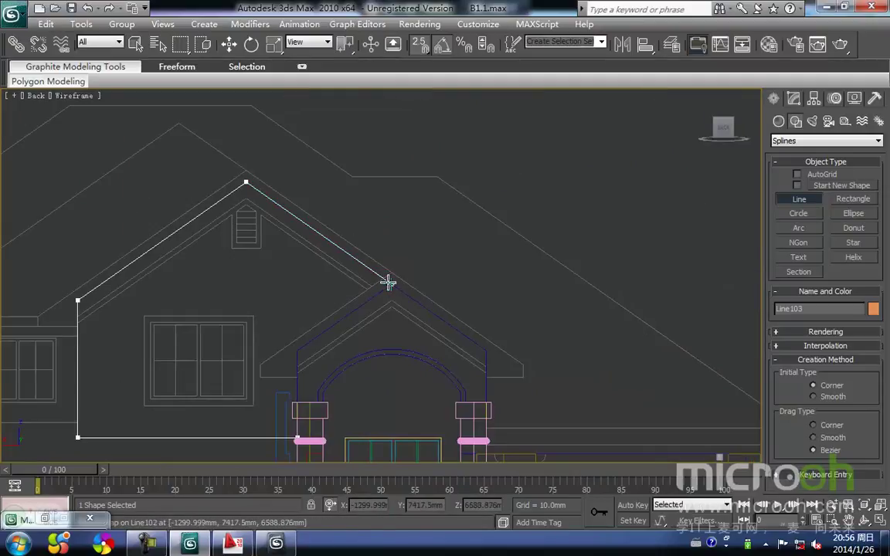
scroll(397, 275, up, 5)
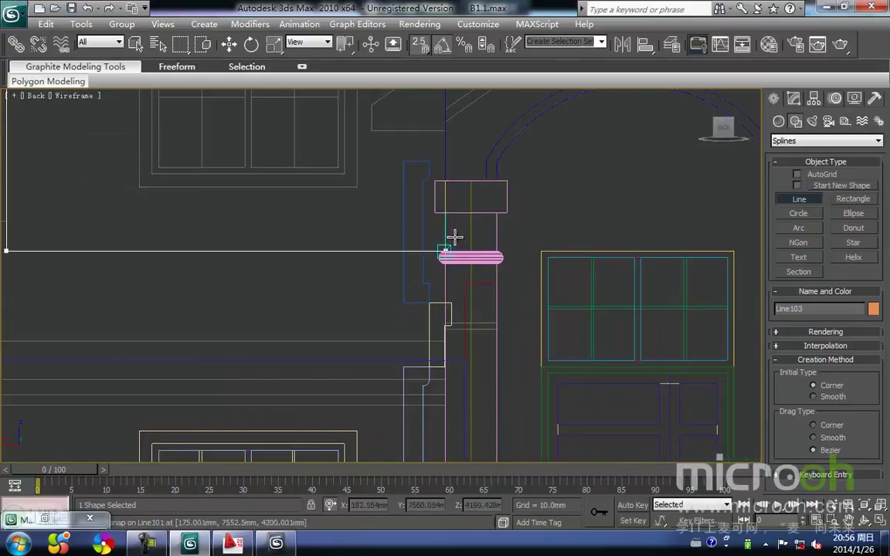
click(448, 253)
click(420, 314)
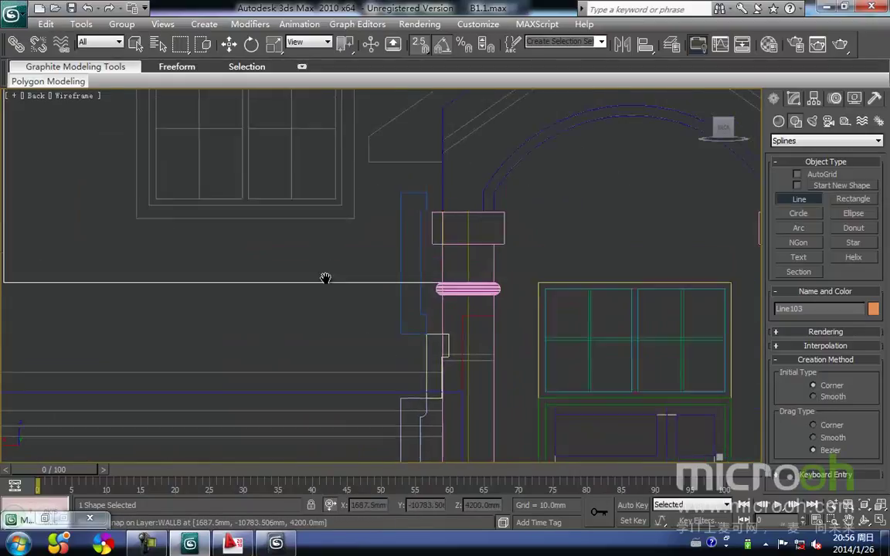
- Add a rectangle to the gable wall shape around the outer frame of its window
scroll(327, 246, down, 4)
click(852, 199)
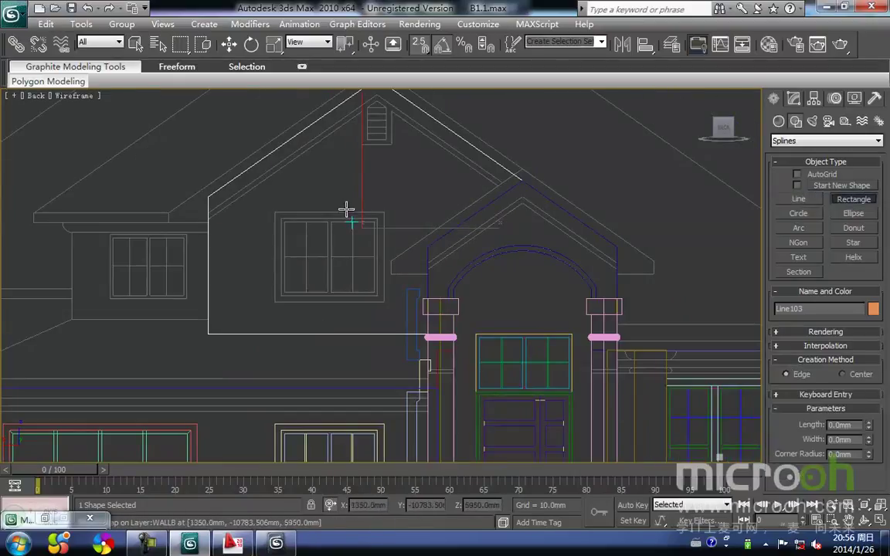
scroll(320, 246, up, 2)
drag(242, 220, 399, 349)
key(w)
- Trace the pointed vent opening below the gable peak as a closed line within the same shape
middle_drag(426, 210, 407, 349)
scroll(373, 344, up, 2)
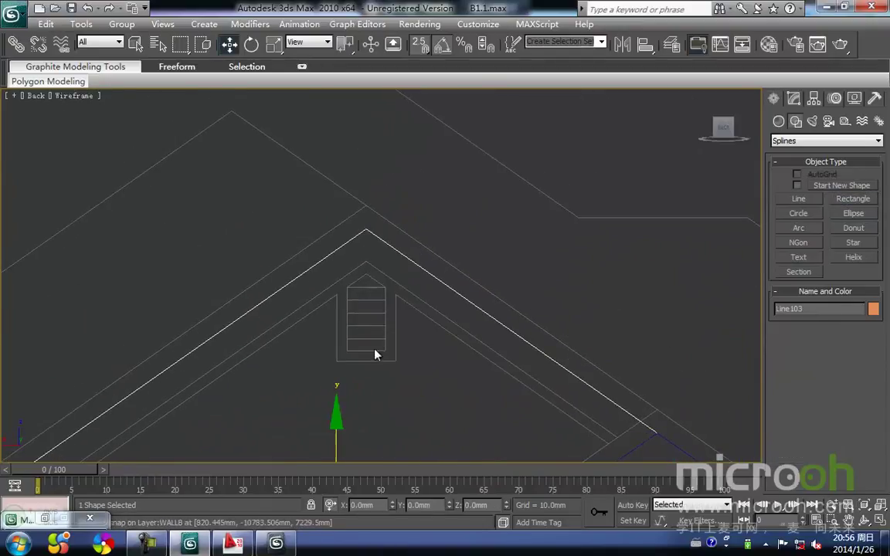
click(798, 201)
click(366, 260)
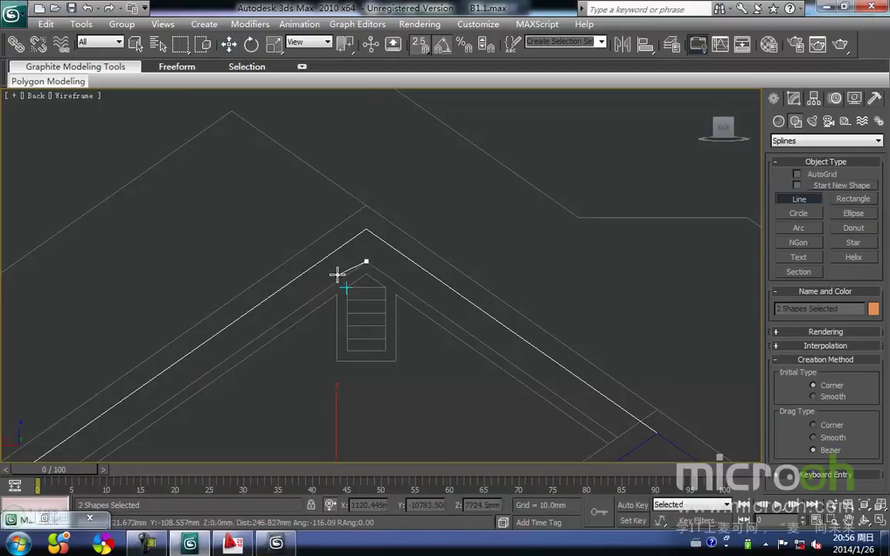
click(336, 293)
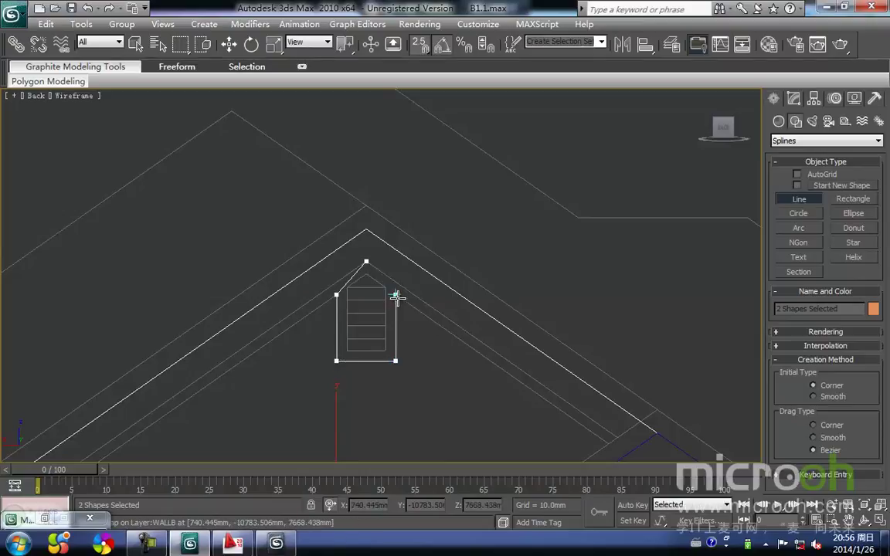
click(366, 261)
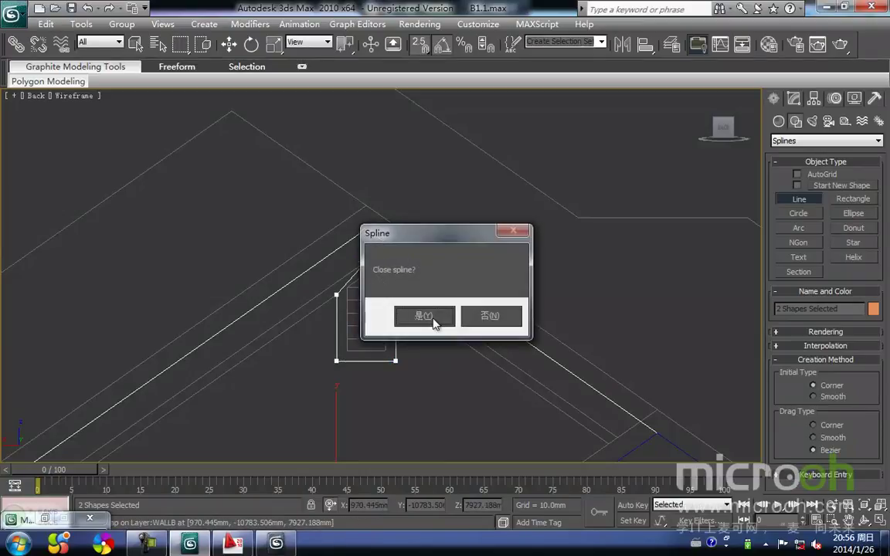
click(433, 321)
key(w)
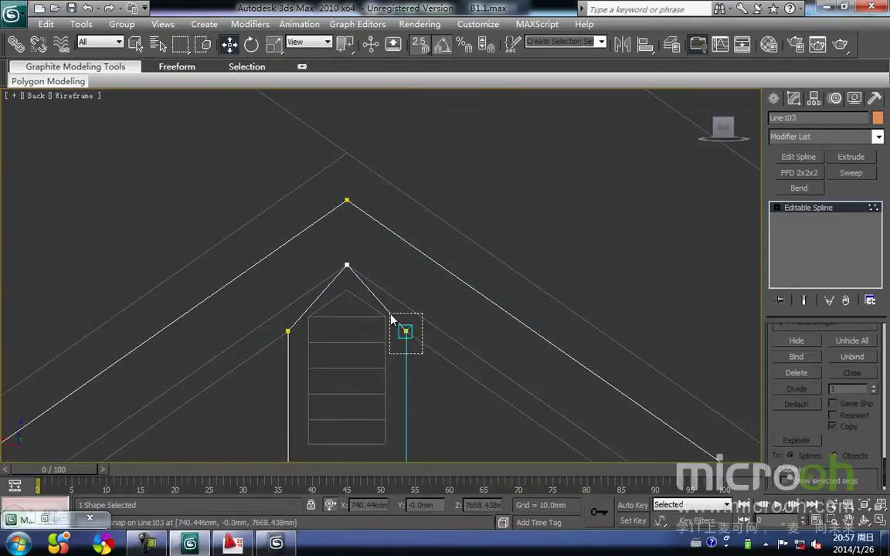
- Raise the vent outline's two shoulder vertices so its sloping edges follow the roof line drawn on the elevation
click(405, 332)
scroll(387, 350, up, 3)
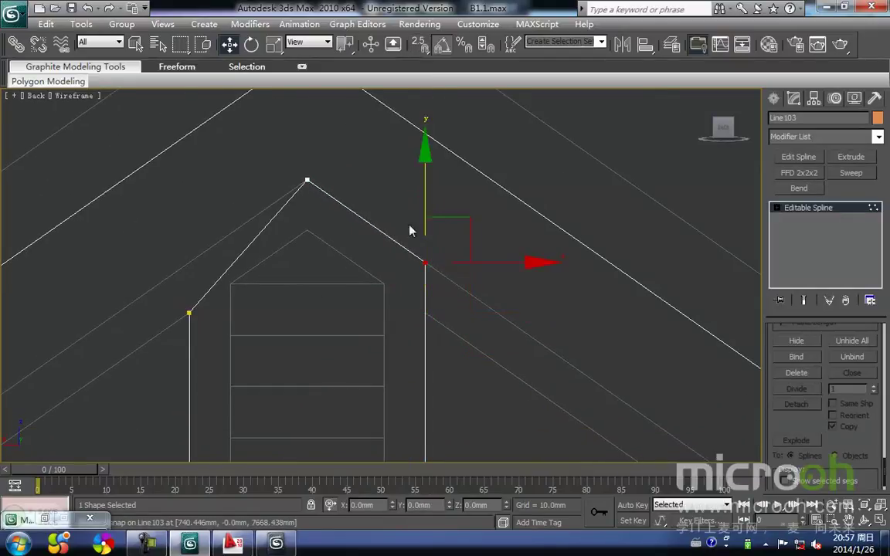
middle_drag(312, 303, 408, 305)
drag(315, 330, 248, 274)
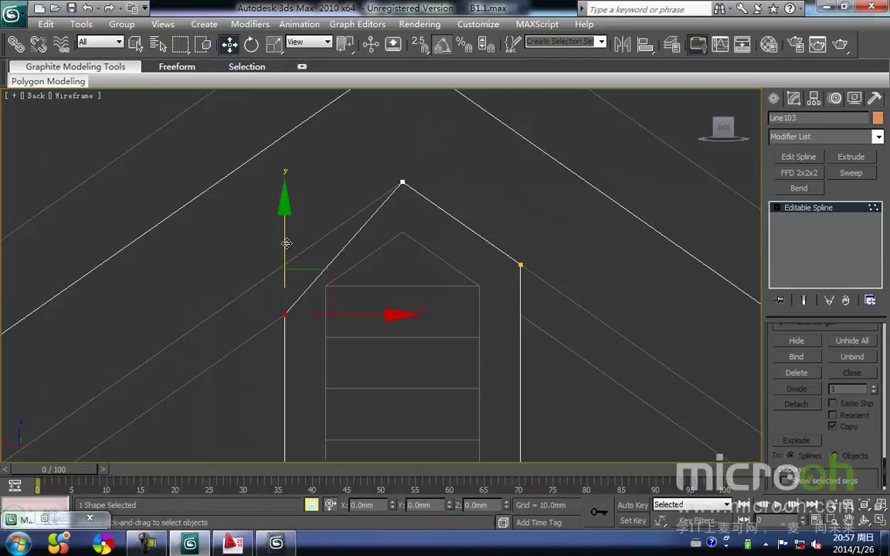
drag(274, 319, 521, 266)
key(space)
click(475, 306)
- Finish editing the vertices and extrude the gable wall shape by 250 mm
key(1)
scroll(456, 300, down, 4)
middle_drag(367, 310, 417, 302)
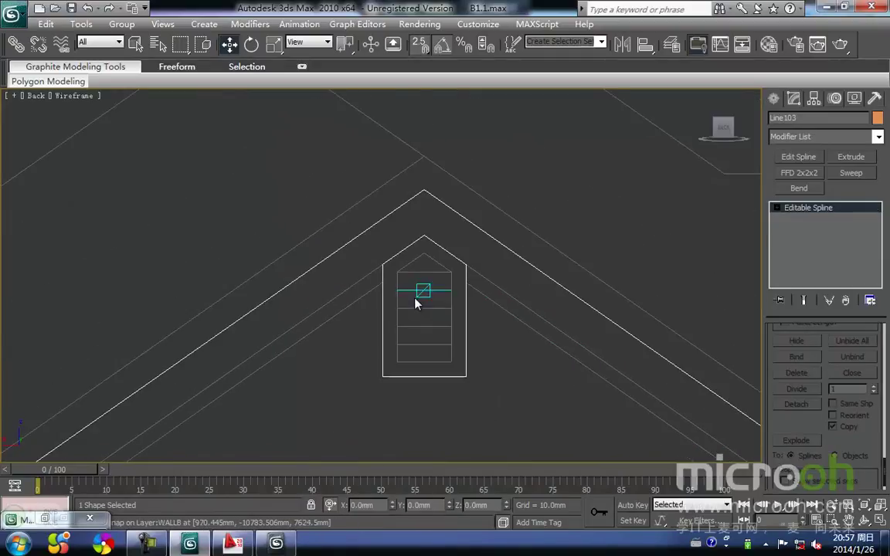
scroll(417, 302, down, 2)
click(429, 307)
click(382, 292)
scroll(381, 292, down, 3)
key(F3)
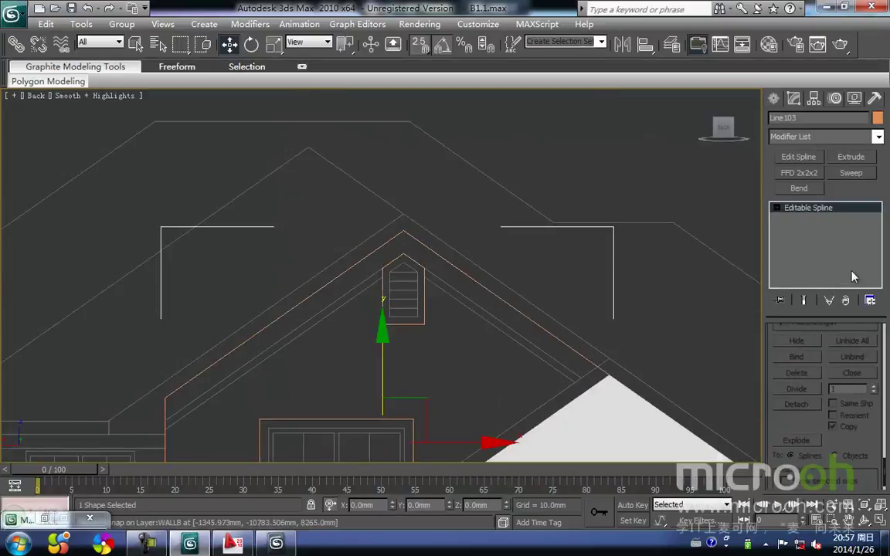
click(851, 156)
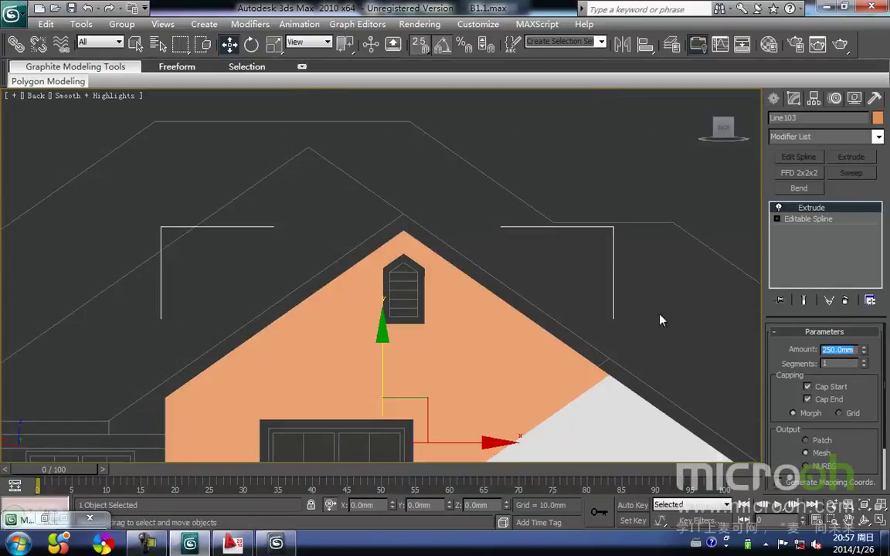
- Move the gable wall along Y in the top view and snap it onto its wall line in the plan
key(t)
middle_drag(422, 290, 456, 351)
key(z)
scroll(429, 369, down, 5)
click(404, 331)
drag(422, 331, 376, 269)
middle_drag(381, 295, 375, 337)
key(F3)
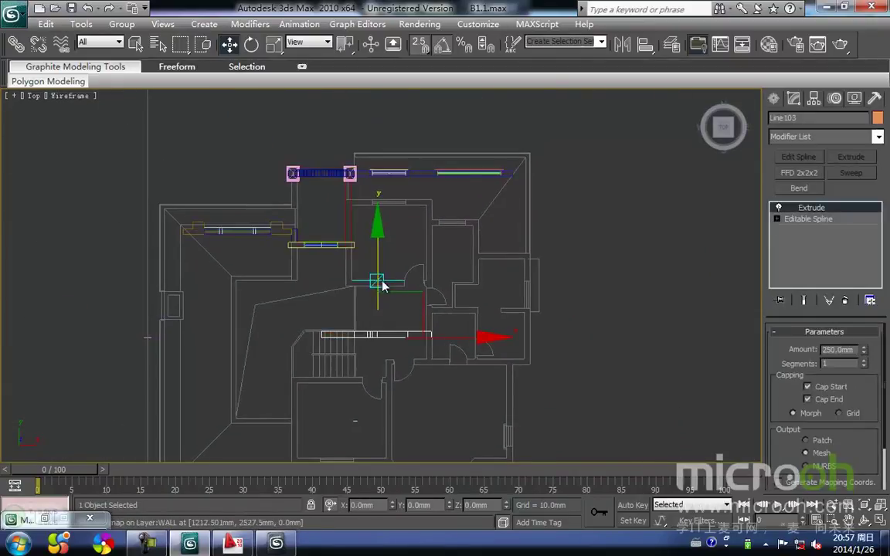
drag(377, 281, 377, 171)
scroll(363, 179, up, 3)
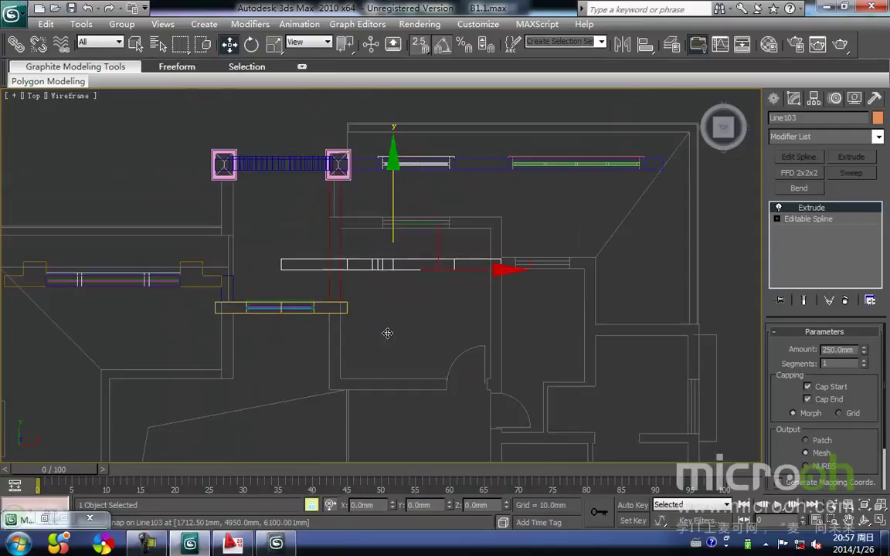
drag(346, 274, 346, 232)
key(F3)
scroll(406, 287, down, 3)
- Assign the 黄色外墙涂料 material to the new gable wall from the back view and deselect it
key(k)
scroll(395, 271, up, 4)
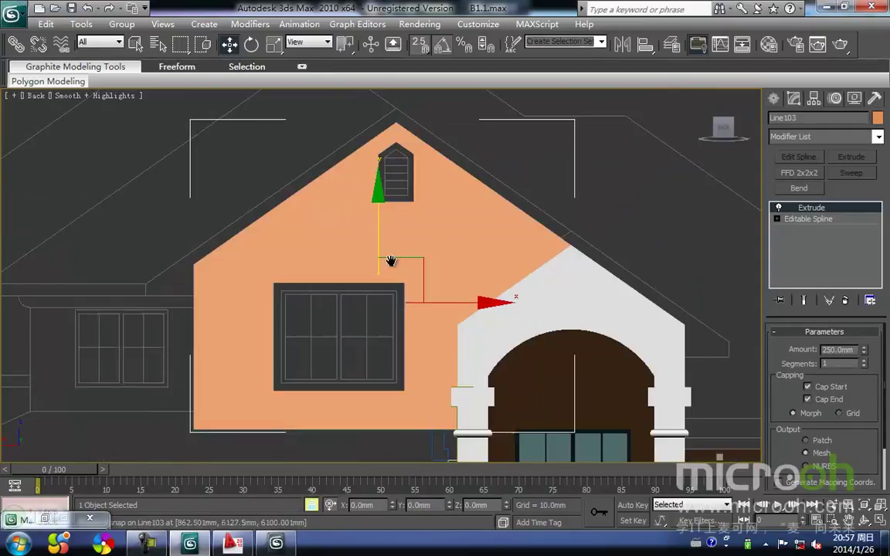
scroll(351, 336, up, 2)
click(348, 348)
click(318, 293)
middle_drag(318, 291, 330, 254)
scroll(326, 254, down, 2)
key(m)
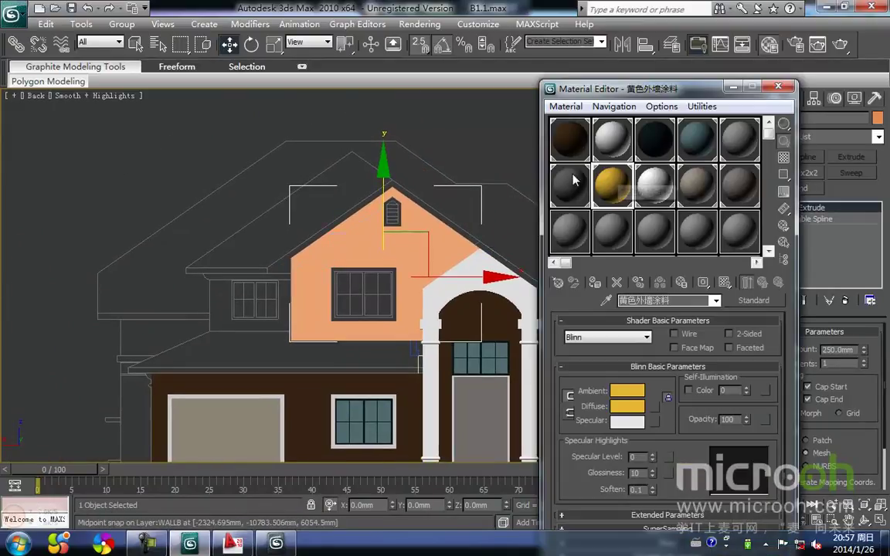
click(594, 287)
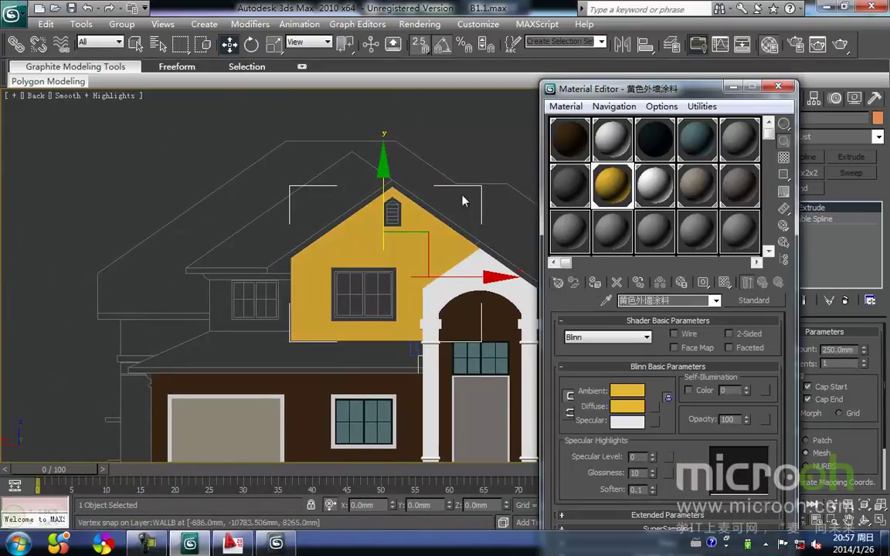
click(459, 177)
click(733, 87)
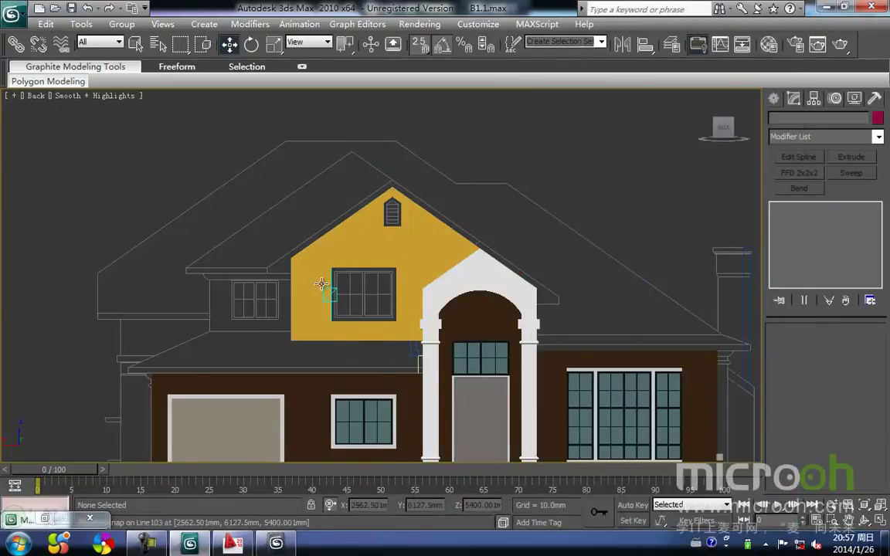
- Draw a rectangle about 2125 mm wide and 1502 mm high over the small upper-storey wall beside the gable
middle_drag(328, 294, 403, 293)
key(F3)
scroll(282, 301, up, 5)
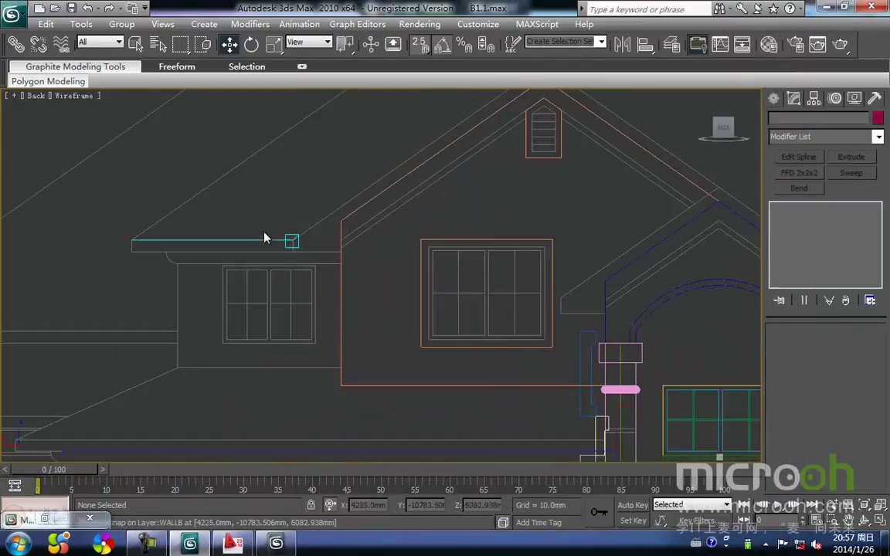
click(772, 102)
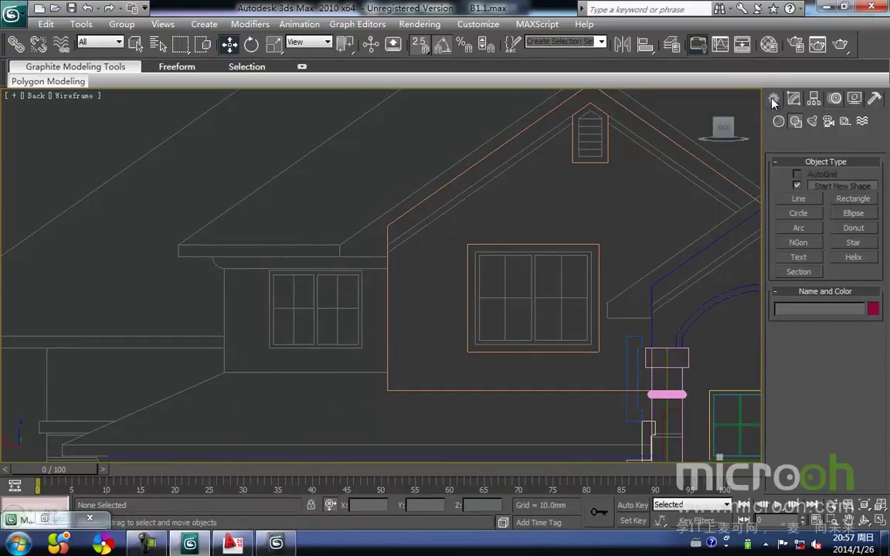
click(854, 198)
middle_drag(305, 298, 334, 277)
drag(253, 352, 416, 236)
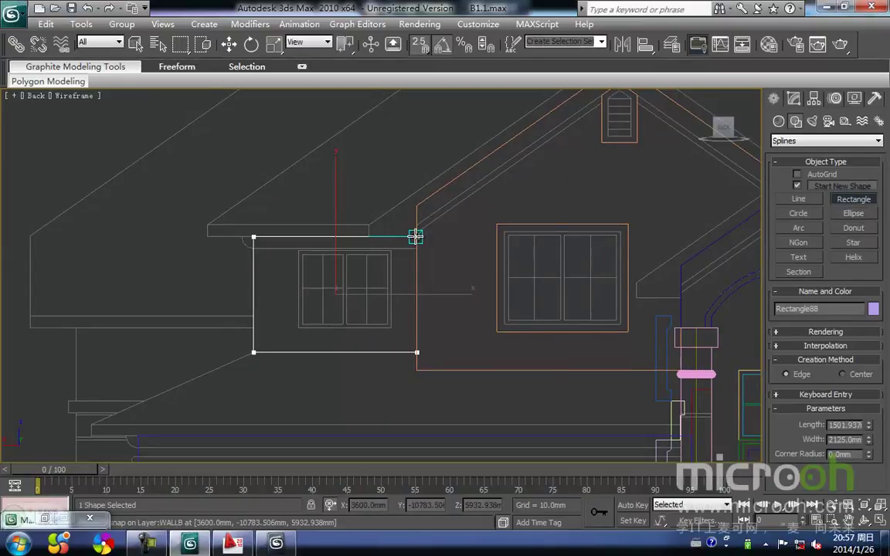
- Add a rectangle around the small wall's window frame to the same shape
click(798, 186)
middle_drag(338, 369, 318, 403)
drag(313, 378, 374, 366)
right_click(338, 417)
drag(344, 419, 301, 309)
middle_drag(333, 334, 323, 373)
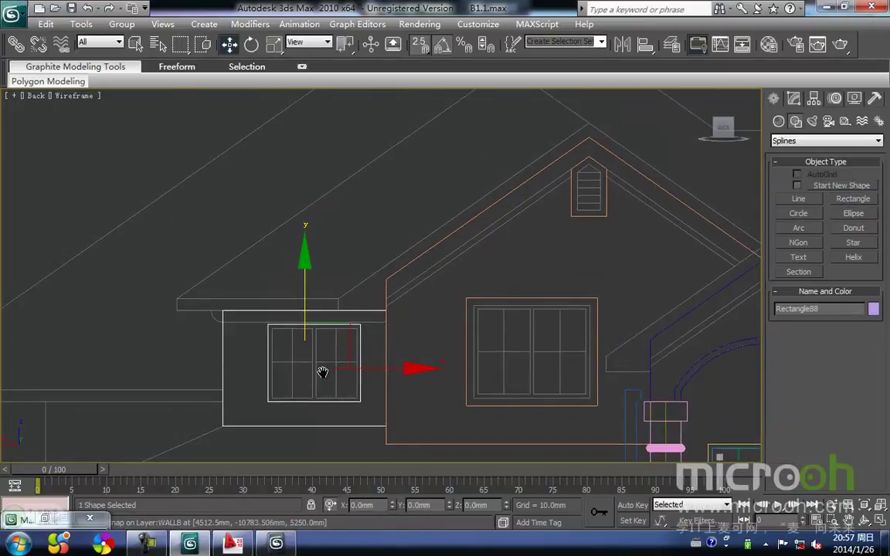
- Move the small wall's shape along Y in the top view onto its window wall in the plan
key(t)
key(z)
scroll(365, 287, down, 3)
scroll(365, 296, down, 4)
middle_drag(366, 296, 358, 424)
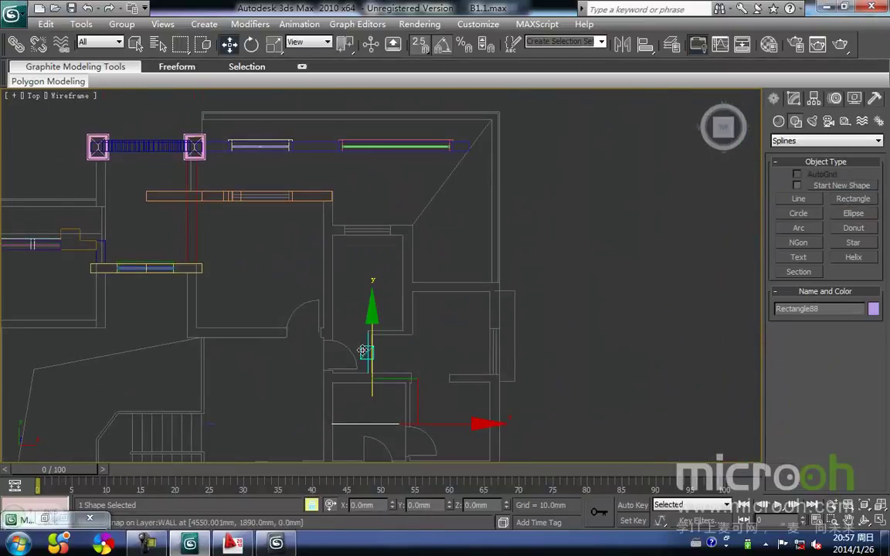
drag(371, 365, 371, 195)
scroll(372, 195, up, 3)
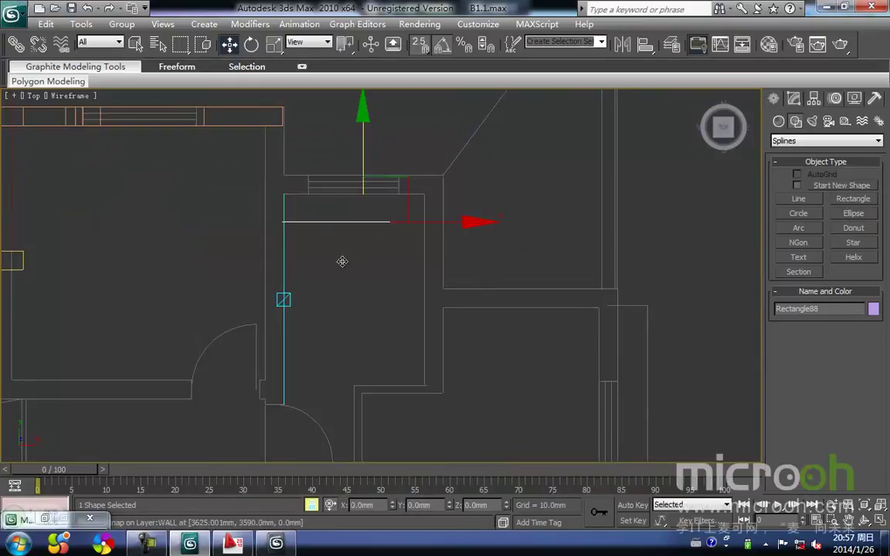
drag(285, 326, 304, 292)
key(space)
click(397, 349)
click(364, 288)
- Move the vertices at the gable end of the small wall's outline onto the far wall line in the plan
middle_drag(350, 264, 353, 266)
key(1)
middle_drag(319, 316, 350, 318)
scroll(350, 318, up, 2)
drag(270, 278, 262, 203)
key(space)
key(space)
click(342, 230)
middle_drag(267, 231, 348, 279)
middle_drag(254, 287, 315, 352)
- Extrude the small upper-storey wall shape by 250 mm and check its placement in the top view
scroll(283, 338, down, 2)
key(b)
key(z)
scroll(362, 302, down, 3)
key(1)
click(327, 424)
middle_drag(334, 414, 320, 372)
key(F3)
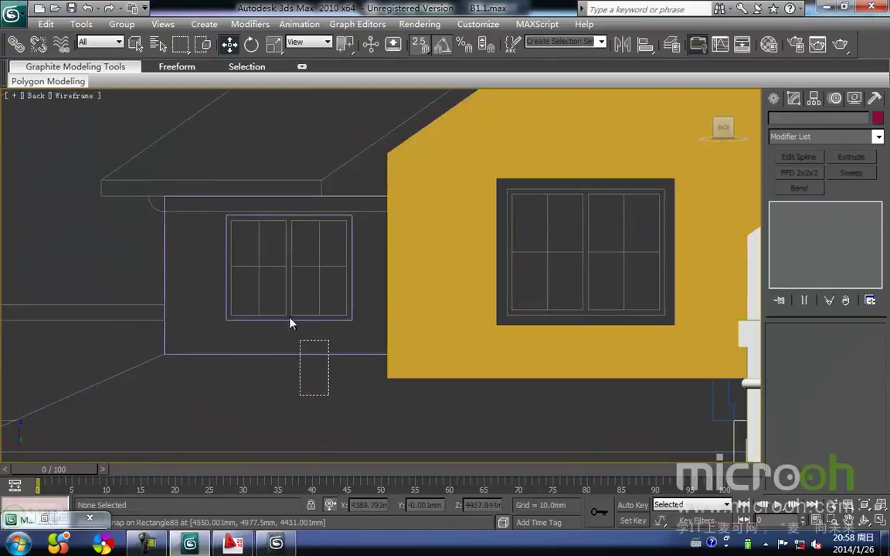
click(334, 355)
click(840, 157)
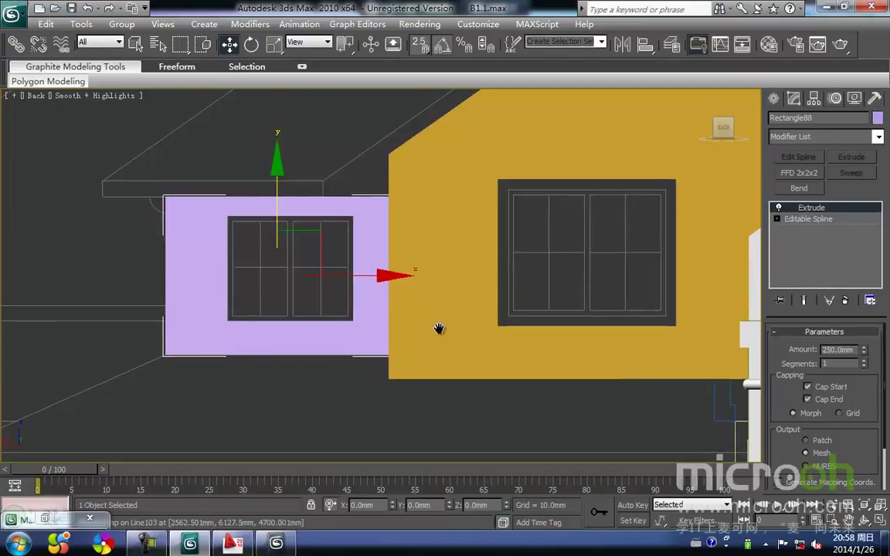
key(t)
scroll(424, 286, down, 4)
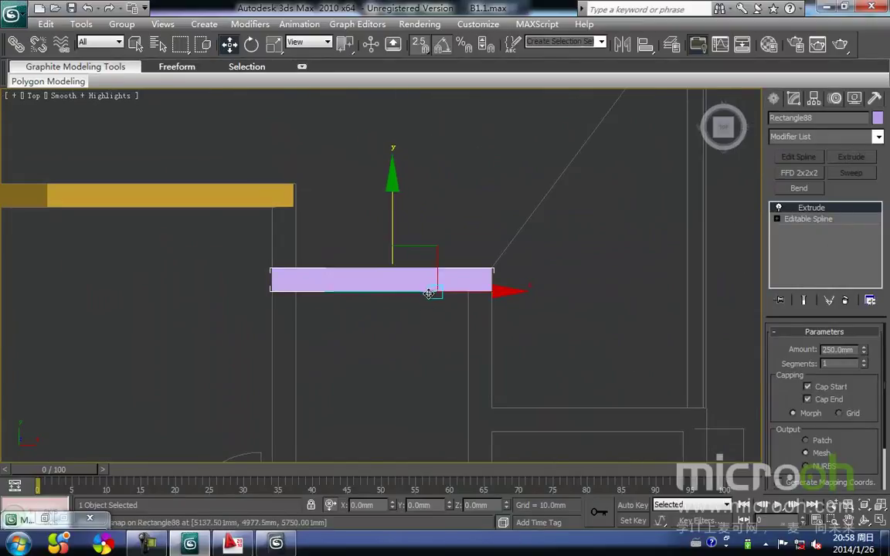
- Assign the yellow exterior paint material 黄色外墙涂料 to the small upper-storey wall
key(k)
scroll(424, 303, up, 4)
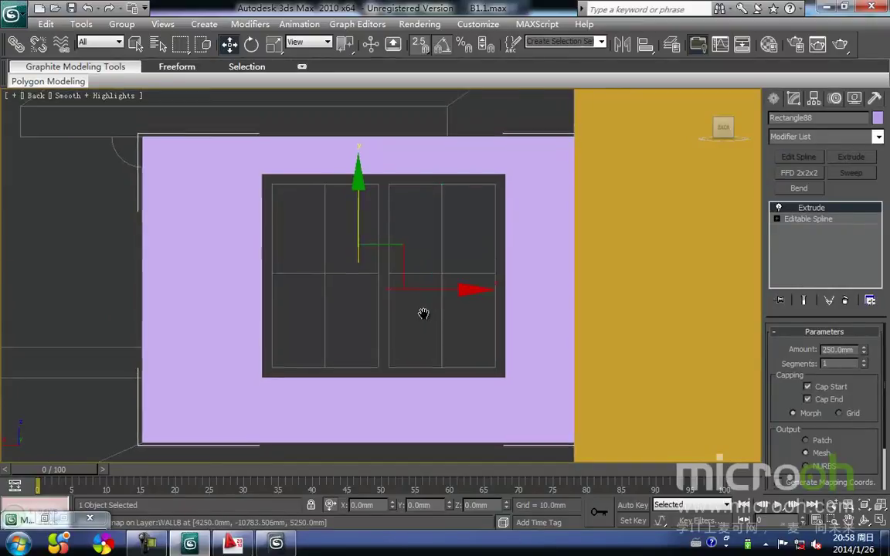
scroll(424, 304, down, 3)
click(444, 386)
click(358, 266)
key(m)
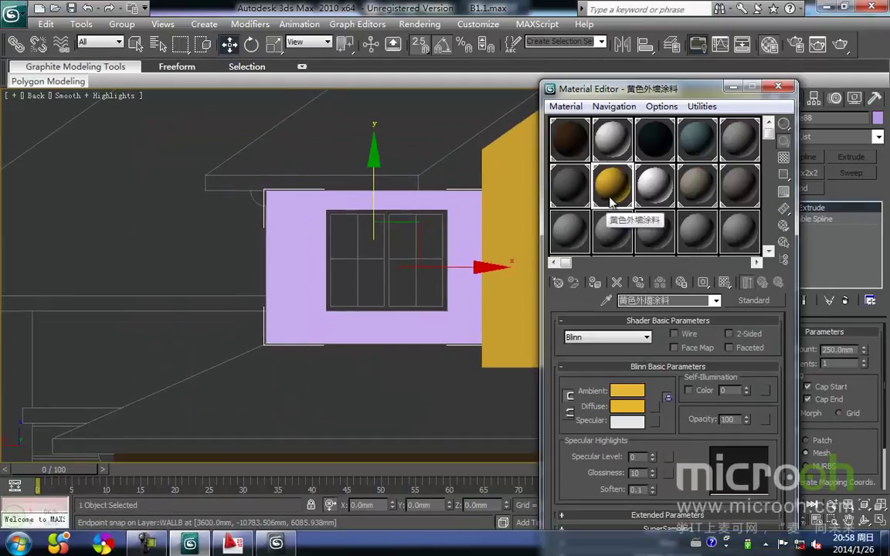
click(596, 288)
click(384, 363)
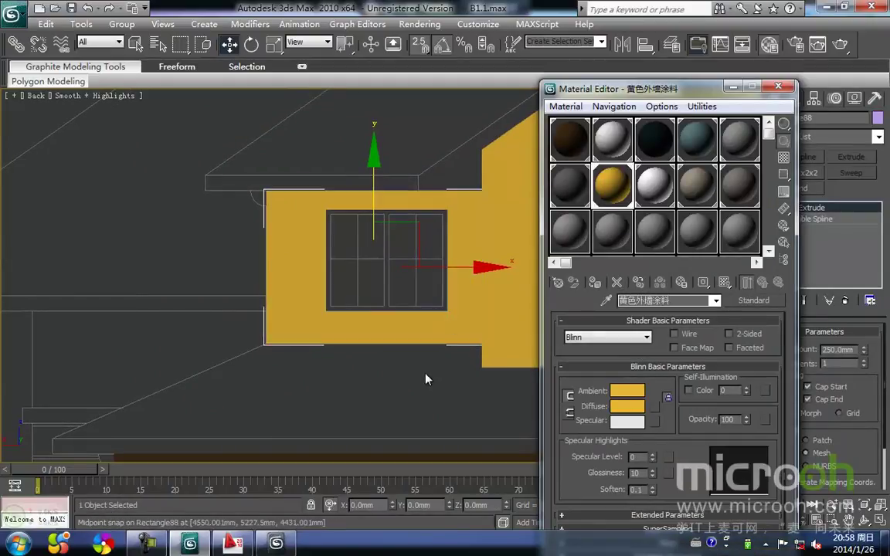
click(733, 88)
scroll(292, 313, down, 3)
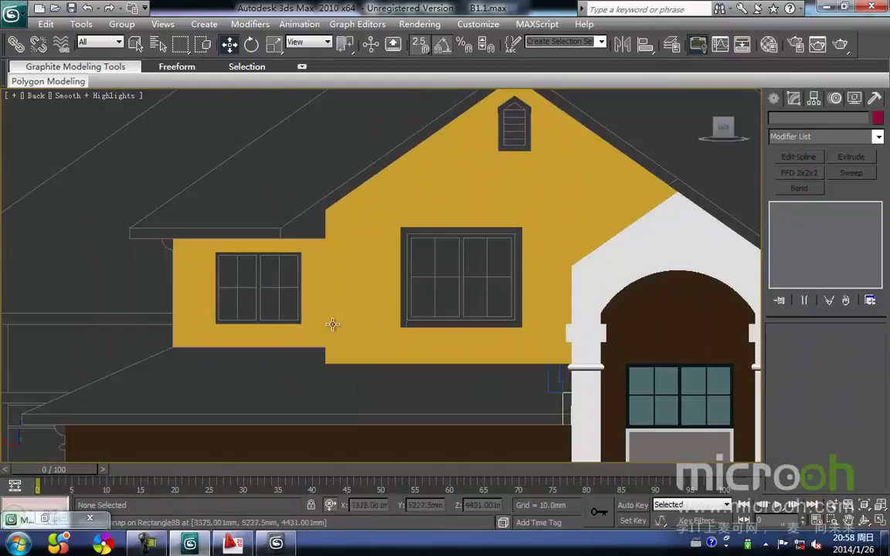
- Draw a 1400 mm by 1700 mm rectangle snapped to the gable wall's window opening in the back view
scroll(408, 275, up, 3)
middle_drag(408, 275, 355, 325)
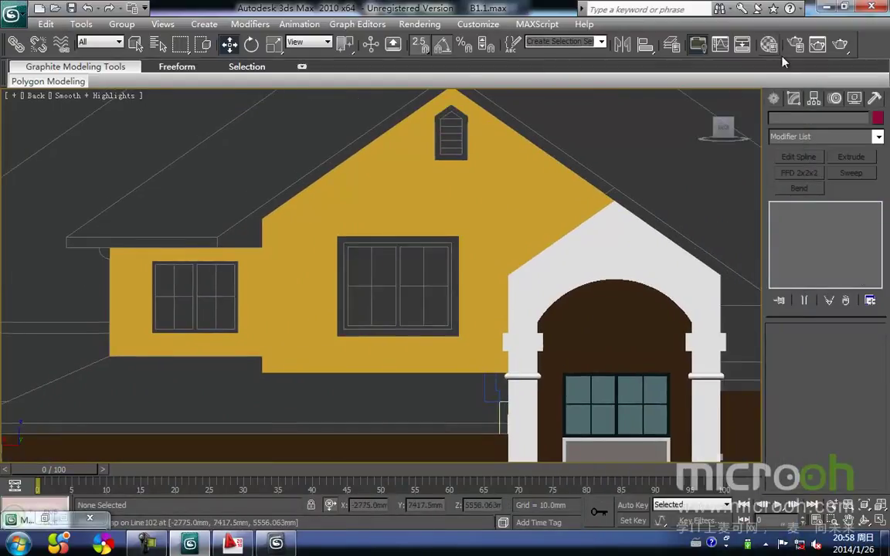
click(775, 99)
click(850, 199)
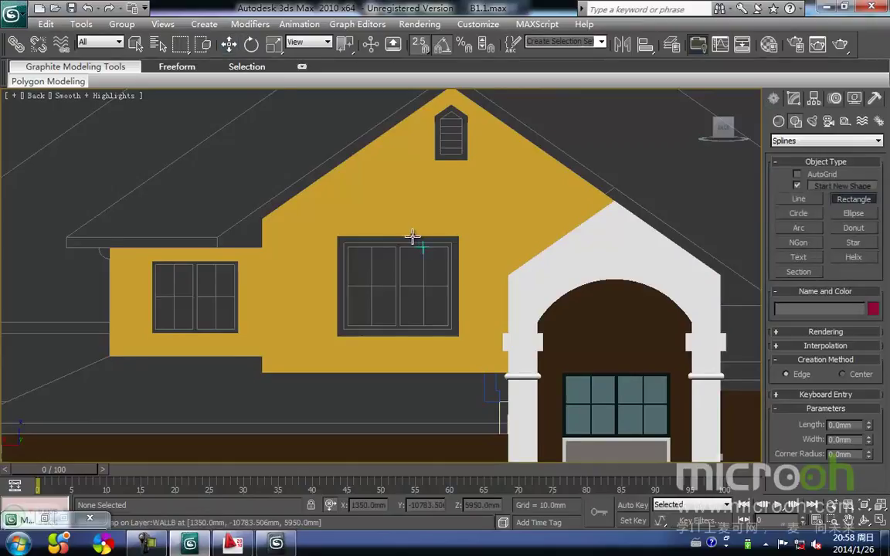
key(F3)
mouse_move(342, 230)
mouse_down()
mouse_move(424, 356)
mouse_move(461, 332)
mouse_up()
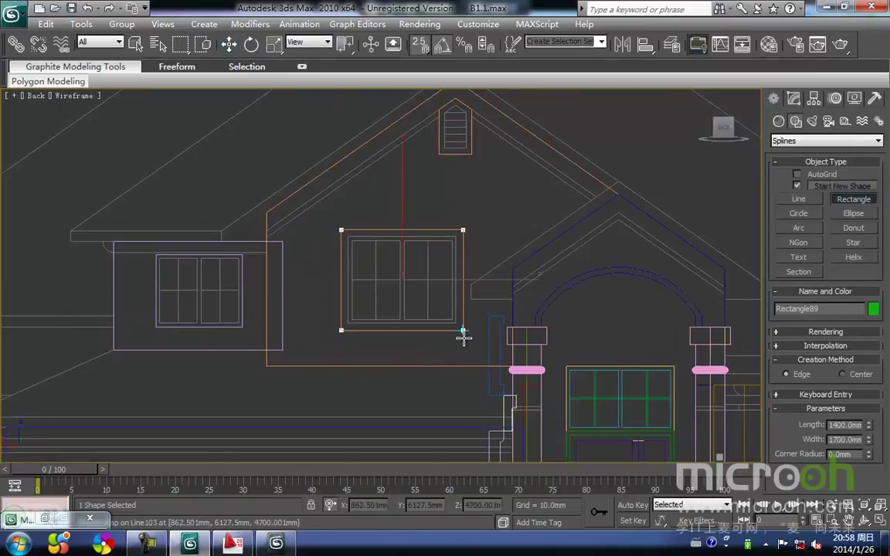
- Add a 1200 mm by 1500 mm inner rectangle around the gable window's sashes to the same shape
click(798, 186)
scroll(400, 254, up, 5)
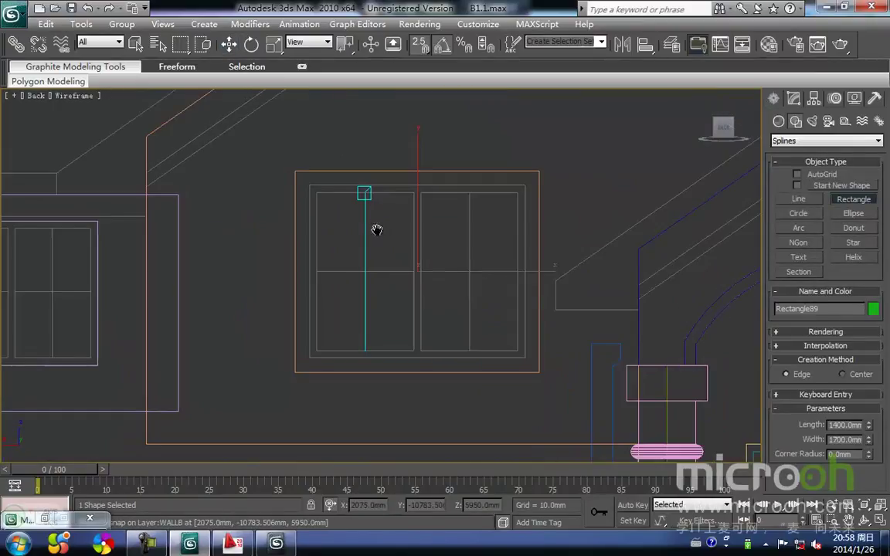
drag(265, 207, 477, 374)
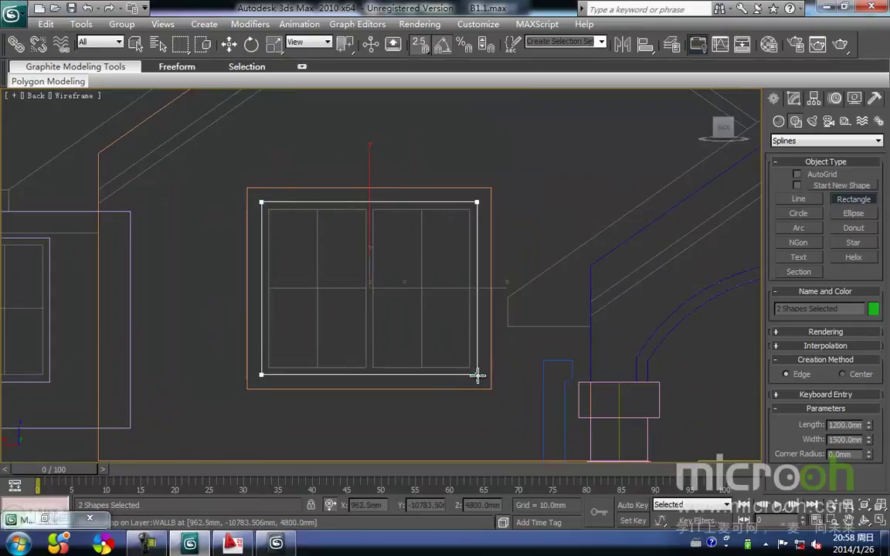
right_click(384, 312)
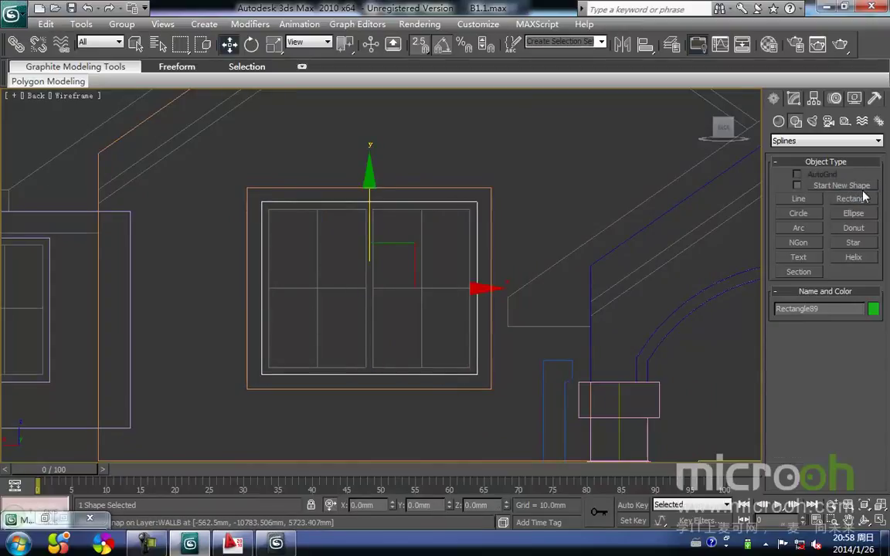
- Extrude the gable window's surround shape by 300 mm
click(801, 100)
click(850, 157)
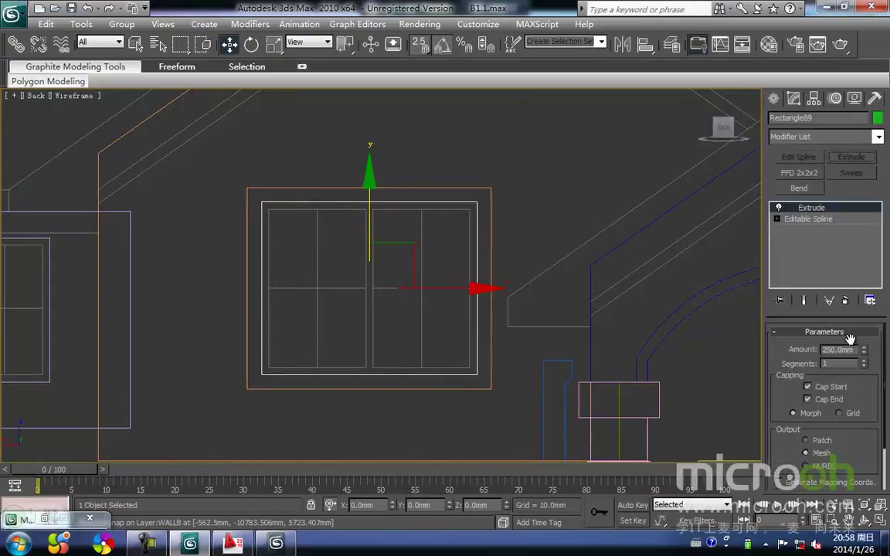
click(845, 350)
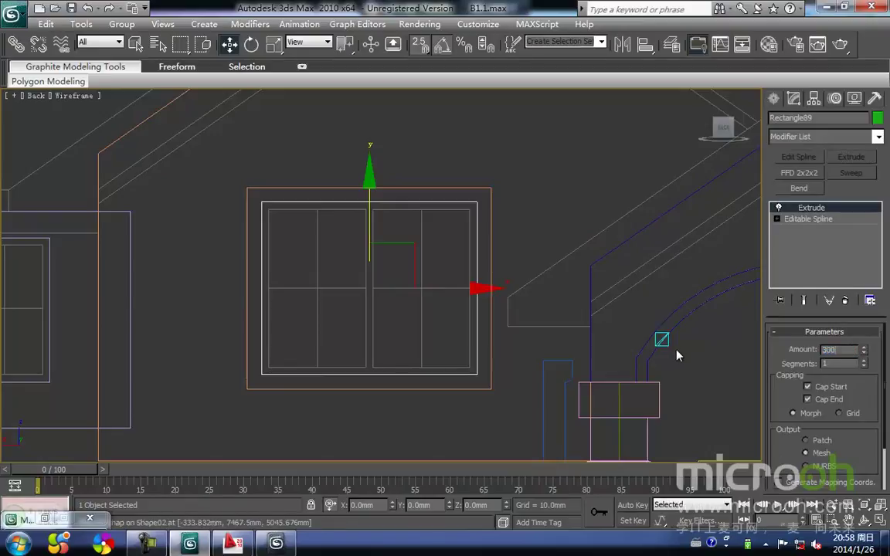
click(317, 244)
scroll(322, 266, up, 2)
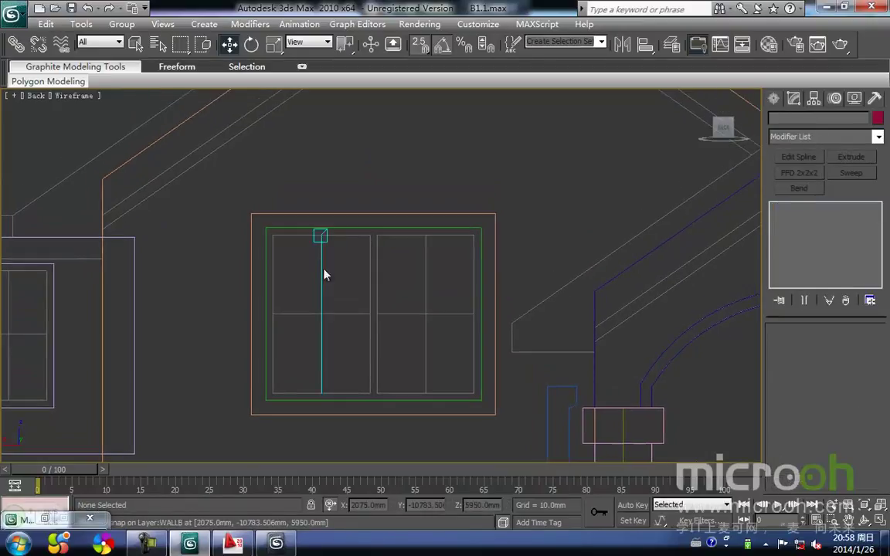
- Move the window surround along Y in the top view onto the yellow gable wall
key(F3)
click(358, 254)
key(t)
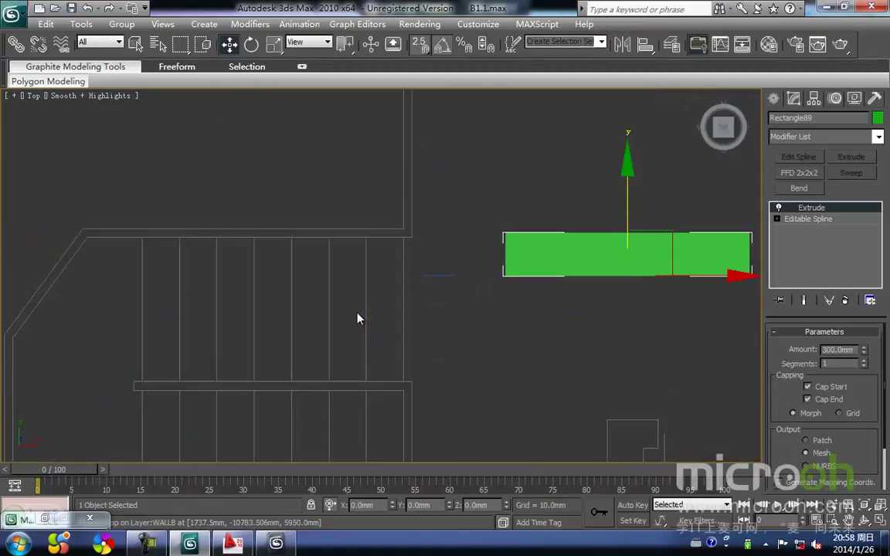
key(z)
scroll(340, 315, down, 7)
middle_drag(369, 302, 370, 411)
scroll(369, 411, down, 1)
key(space)
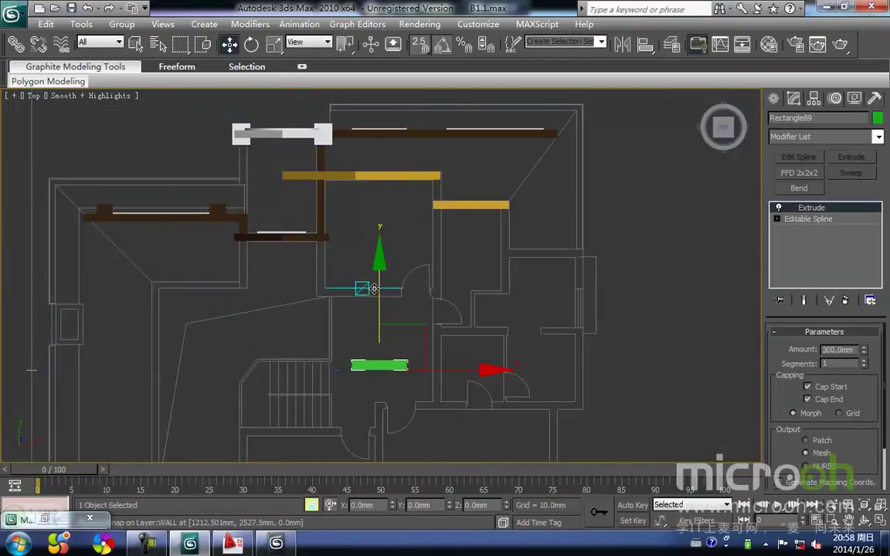
drag(383, 311, 358, 157)
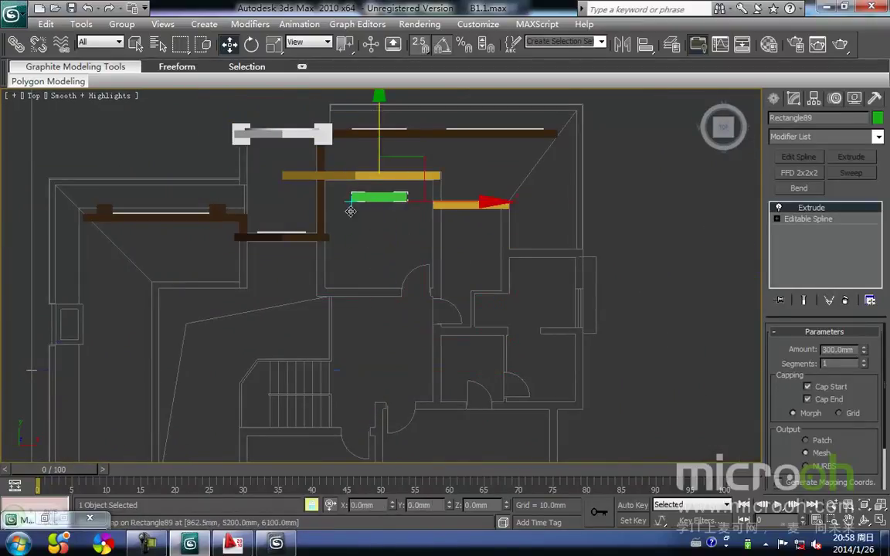
drag(351, 211, 351, 186)
- Assign the door and window trim material 门窗套 to the gable window surround and check it in the back view
key(m)
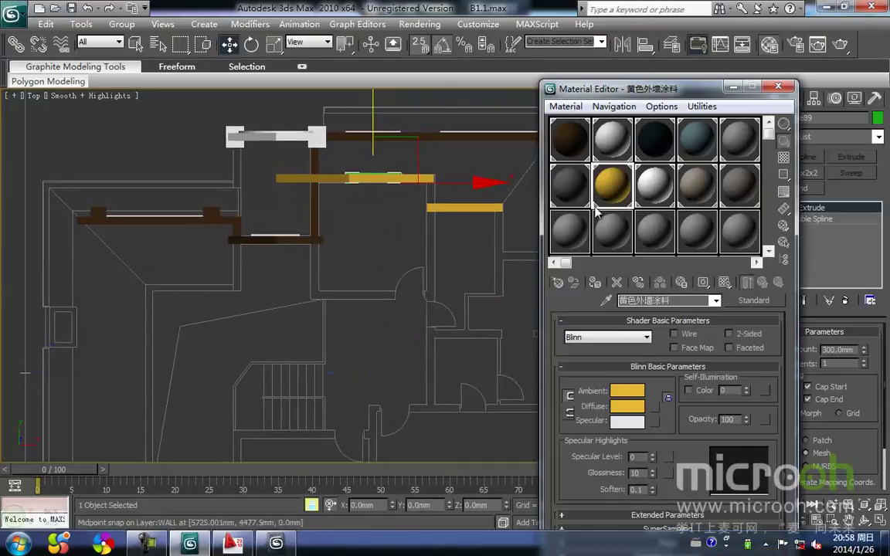
click(653, 196)
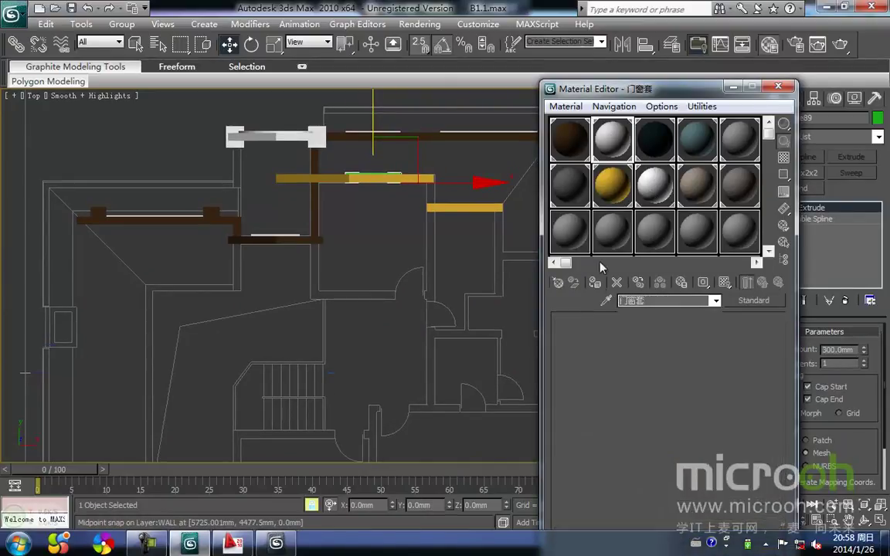
click(596, 284)
middle_drag(422, 296, 400, 312)
click(733, 87)
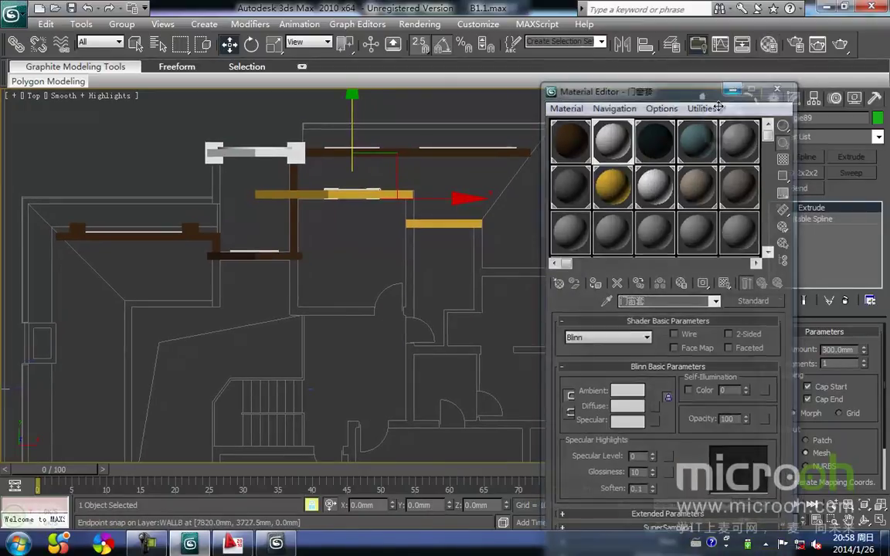
middle_drag(472, 268, 470, 289)
key(b)
key(z)
scroll(476, 270, down, 2)
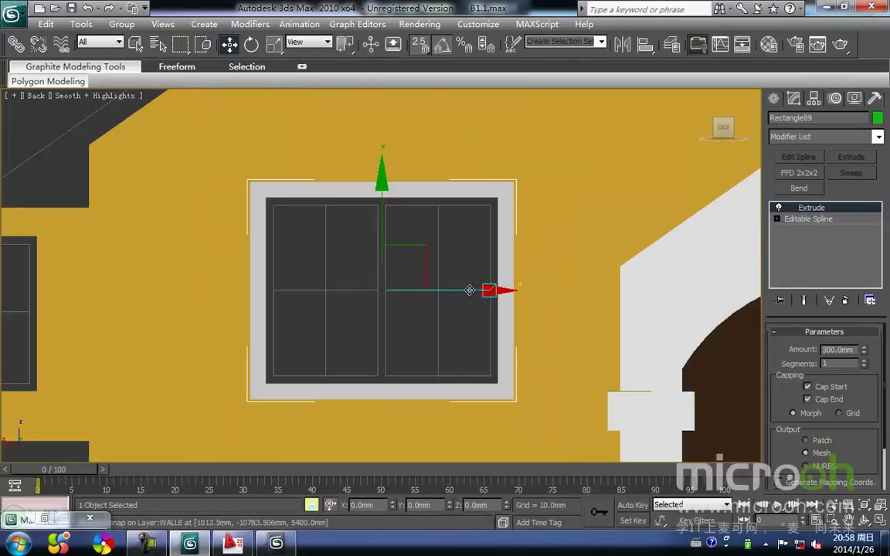
click(378, 323)
scroll(378, 325, down, 8)
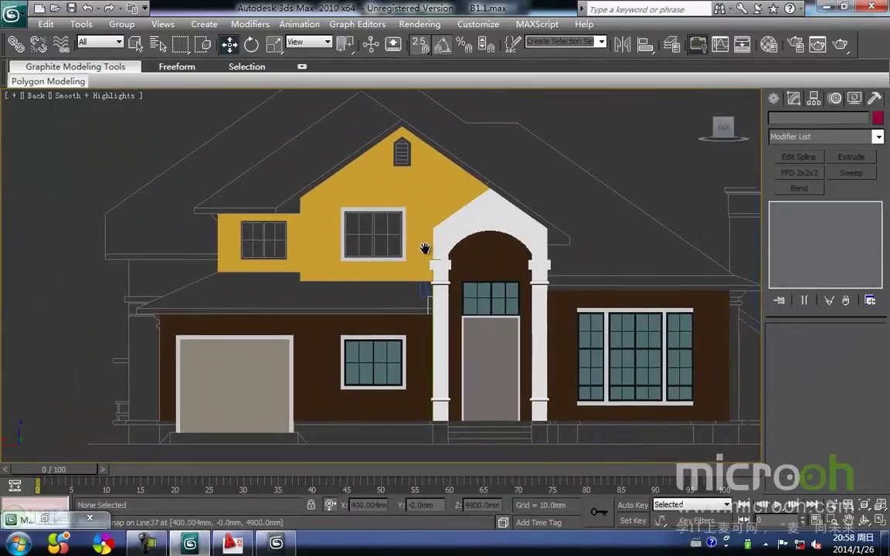
- Copy the three window objects of the ground-floor window straight up to the gable window, as one copy
scroll(395, 224, up, 7)
key(F3)
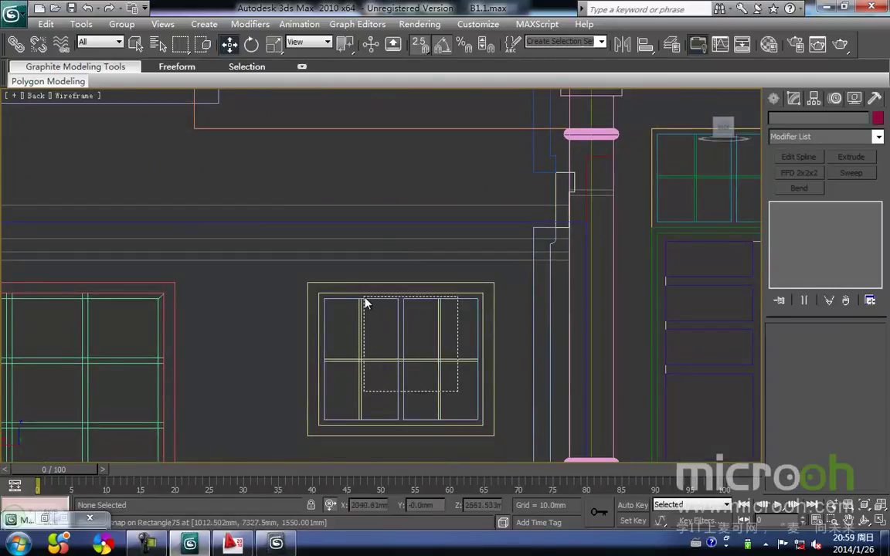
drag(365, 299, 363, 310)
scroll(376, 313, down, 4)
shift+drag(389, 274, 388, 117)
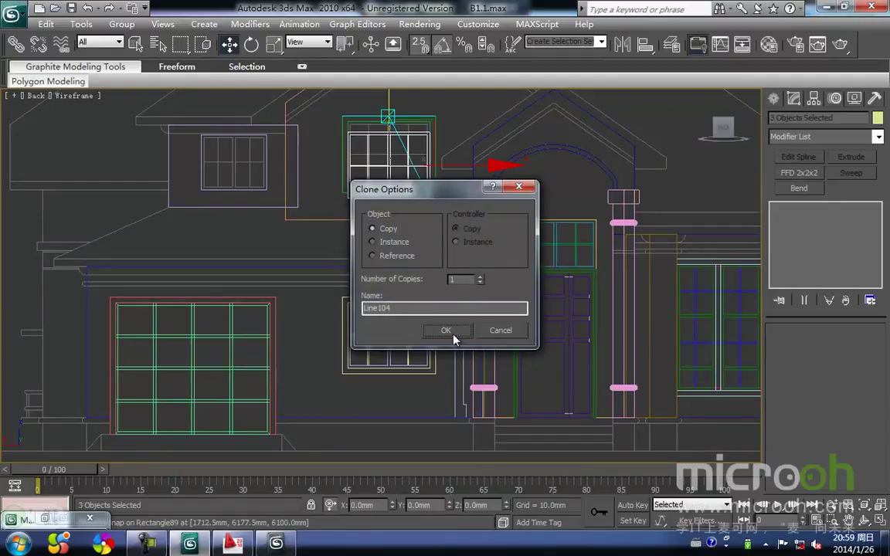
click(453, 337)
- Align the copied window vertically with the inner edge of the gable window surround in the back view
middle_drag(375, 210, 371, 306)
scroll(382, 275, up, 3)
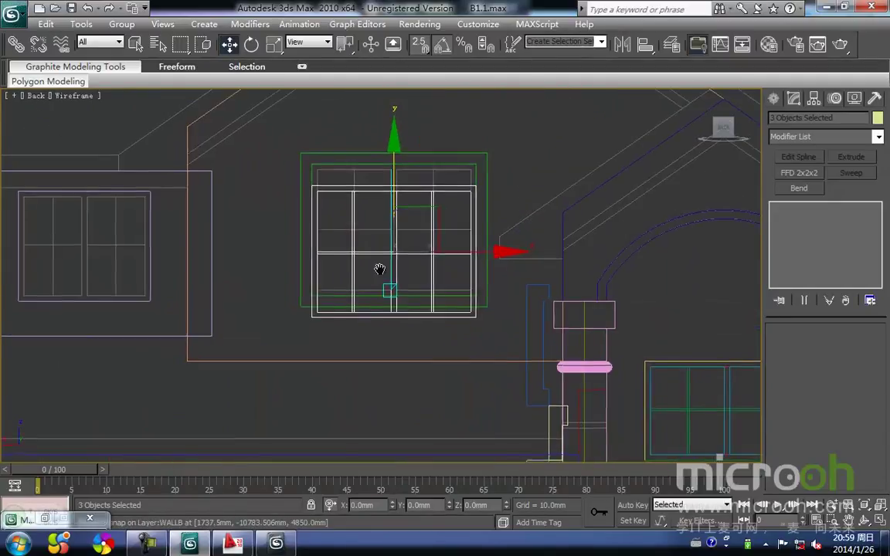
middle_drag(377, 272, 403, 263)
key(space)
drag(343, 315, 339, 290)
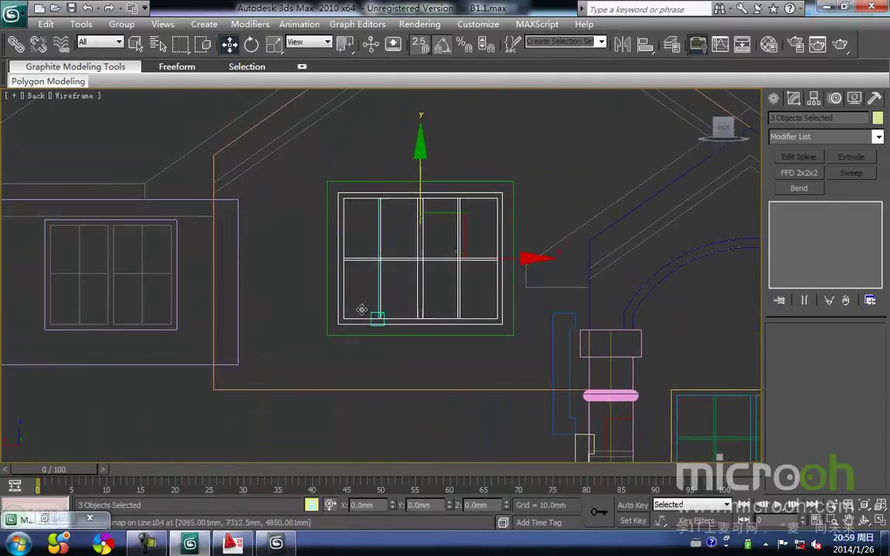
- Move the copied window along Y in the top view to the middle of the gable wall's thickness
key(t)
scroll(353, 266, up, 4)
drag(411, 186, 382, 317)
scroll(339, 390, up, 2)
middle_drag(339, 390, 384, 281)
scroll(384, 280, up, 3)
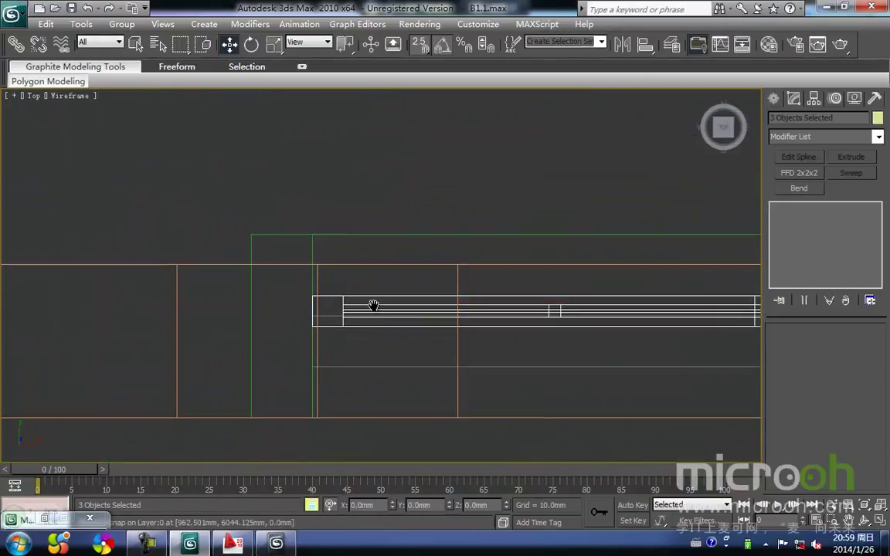
drag(348, 234, 345, 264)
- Check the gable window's placement in the top view and its shaded appearance in the back view
middle_drag(390, 274, 314, 276)
scroll(313, 276, down, 2)
middle_drag(371, 287, 318, 278)
scroll(309, 282, down, 2)
scroll(329, 276, up, 3)
key(b)
key(z)
middle_drag(369, 248, 365, 271)
scroll(366, 271, down, 2)
key(F3)
scroll(366, 275, down, 4)
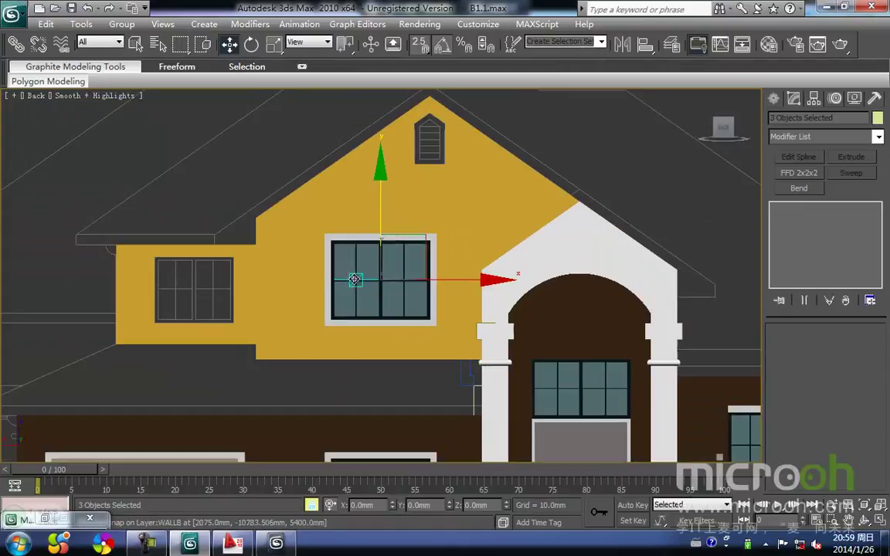
- Copy the gable window's three objects to the small wall and snap the copy to its window opening's upper corner
scroll(318, 212, up, 1)
scroll(304, 230, up, 4)
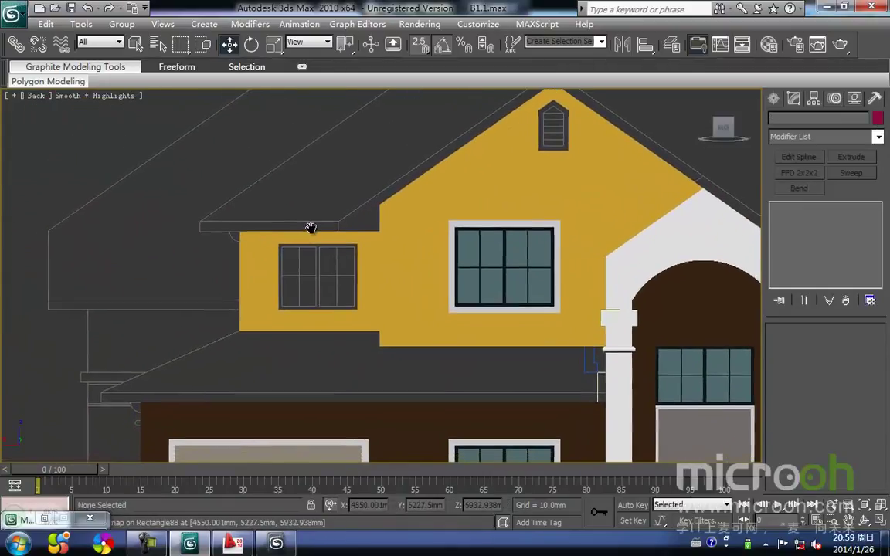
key(F3)
drag(627, 264, 539, 188)
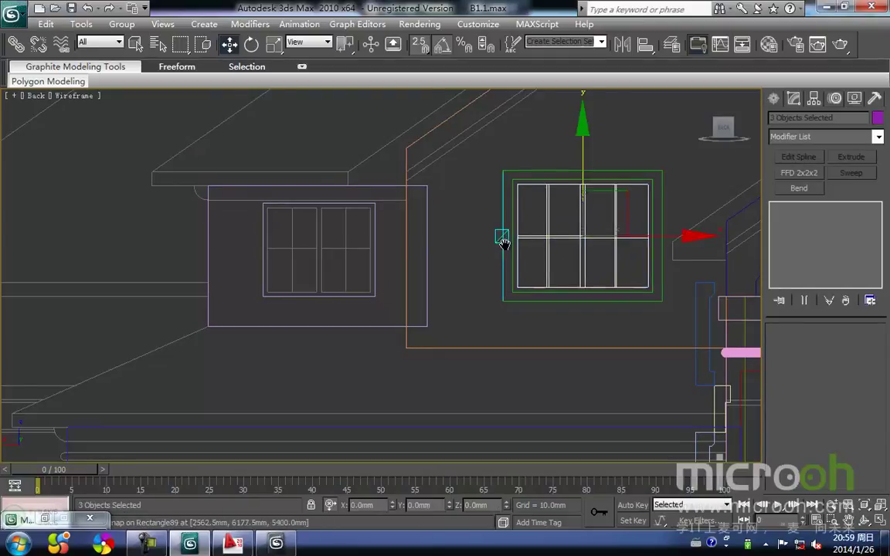
mouse_move(622, 192)
shift+mouse_down()
mouse_move(559, 232)
mouse_move(387, 215)
shift+mouse_up()
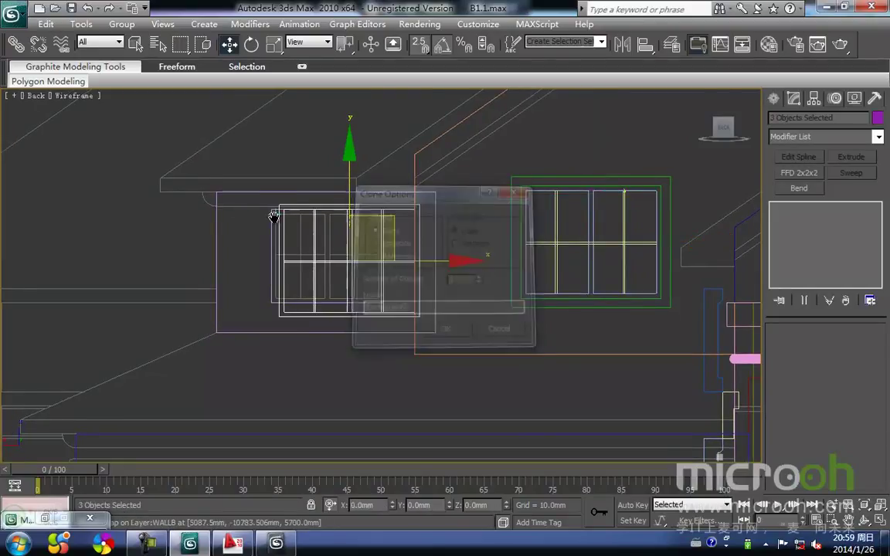
key(Return)
scroll(344, 239, up, 5)
scroll(316, 222, down, 3)
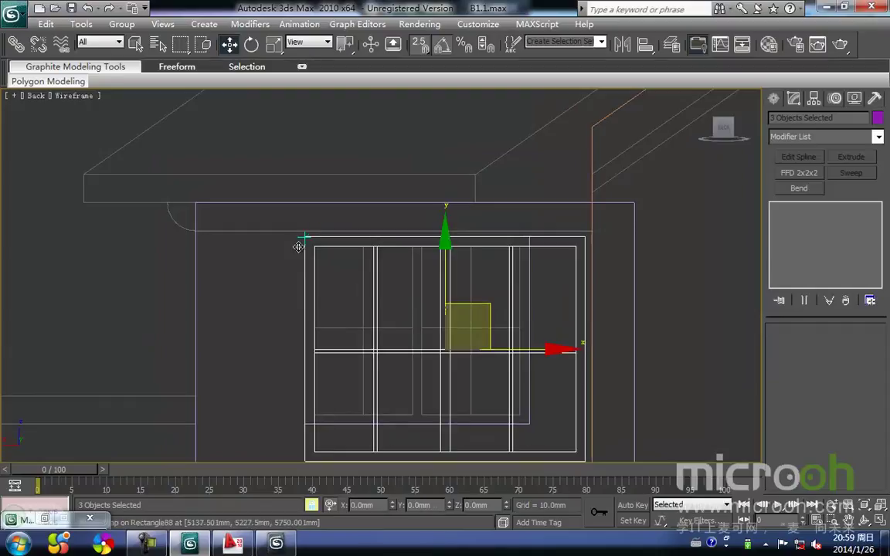
- Move the copied window along Y in the top view to the middle of the small wall's thickness
key(t)
scroll(336, 241, down, 5)
scroll(344, 277, down, 3)
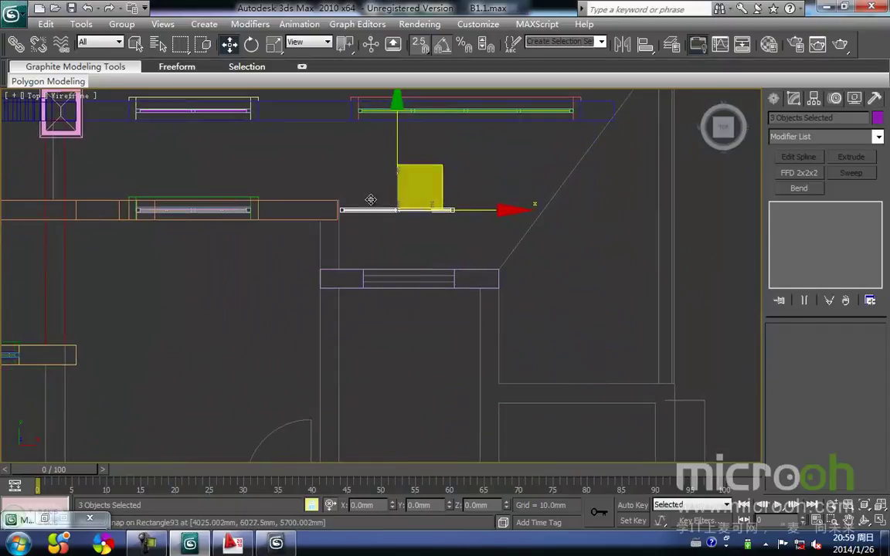
drag(361, 210, 363, 278)
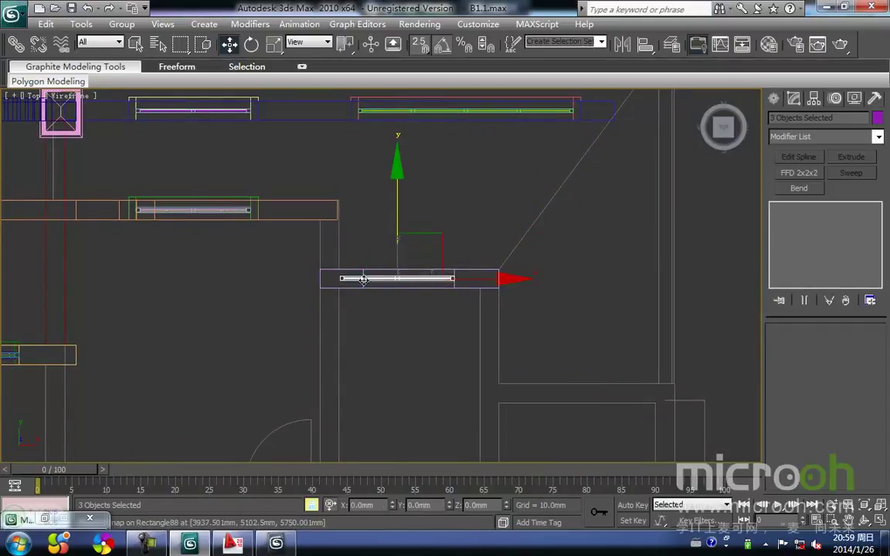
scroll(360, 262, up, 6)
middle_drag(341, 232, 378, 303)
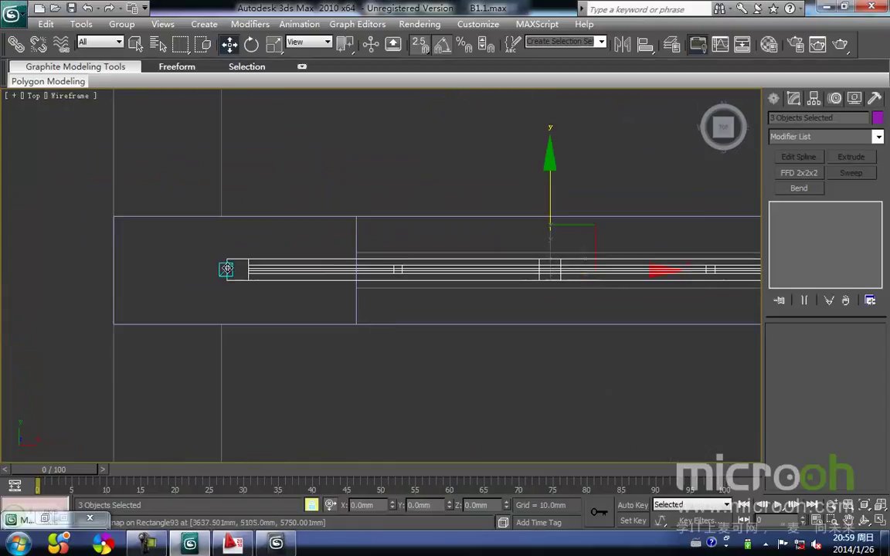
drag(222, 269, 356, 270)
middle_drag(341, 289, 346, 253)
key(k)
scroll(346, 253, down, 8)
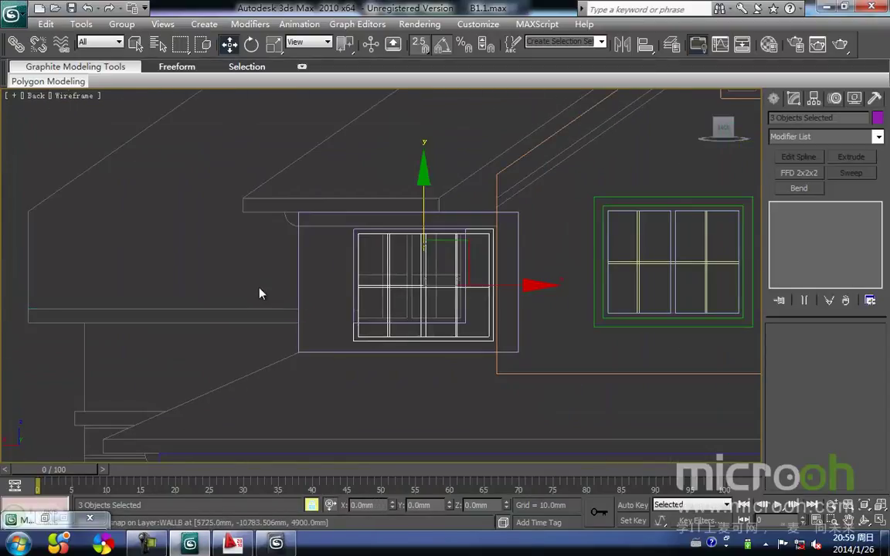
- Move the lower vertices of the small window's frame spline up to the lower edge of the wall opening
click(259, 298)
scroll(247, 279, up, 5)
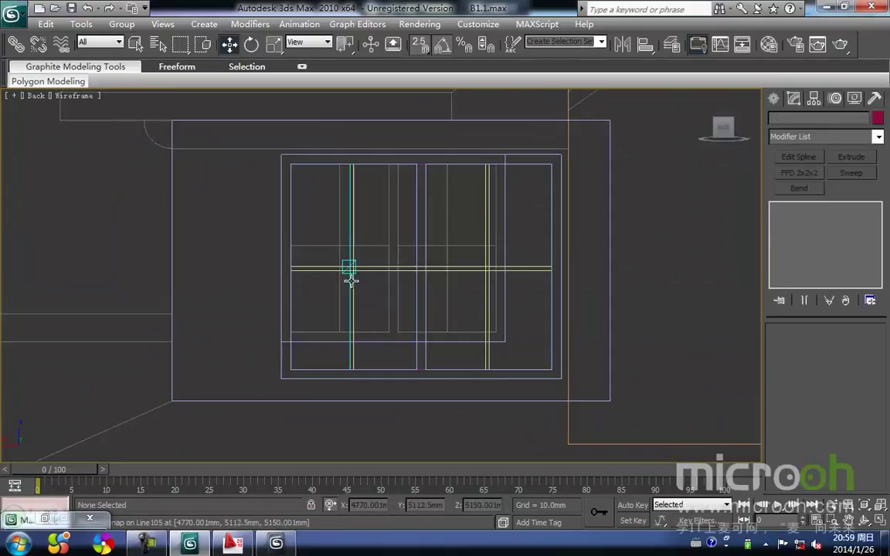
click(297, 369)
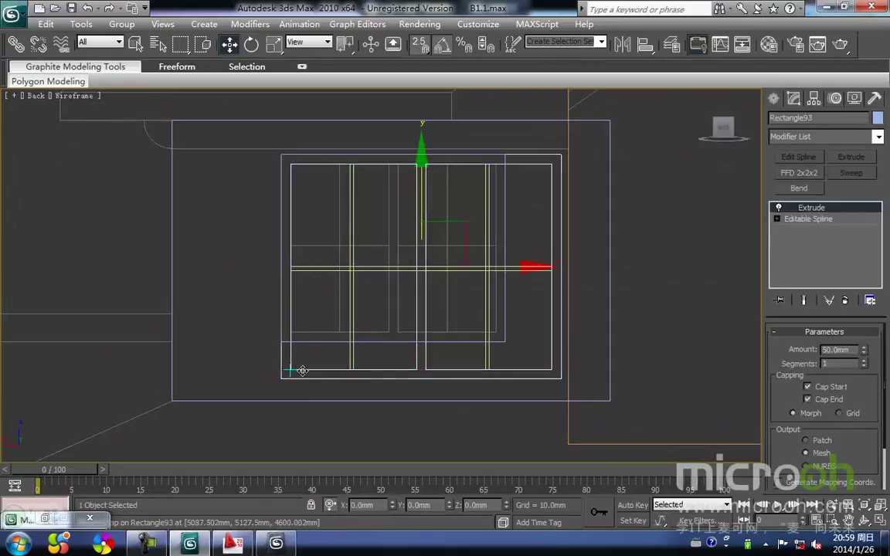
click(778, 220)
click(802, 229)
scroll(361, 336, down, 4)
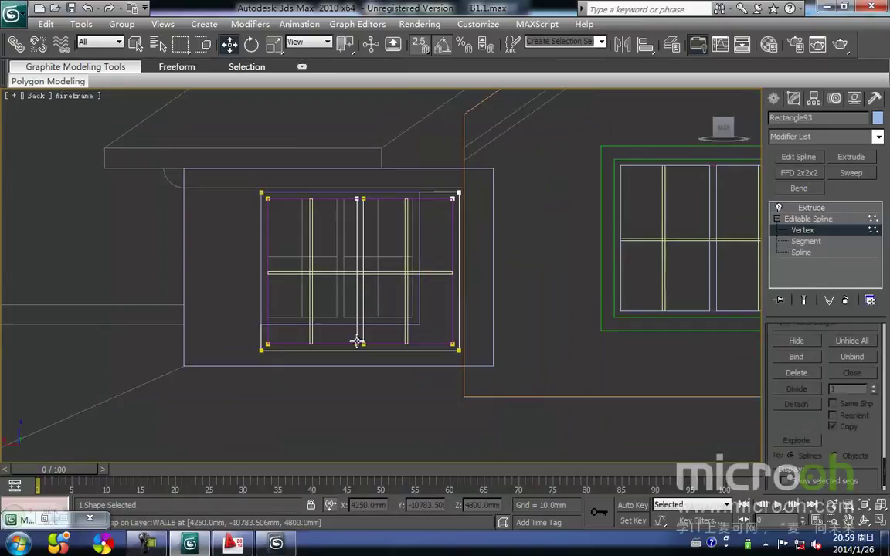
drag(235, 325, 580, 418)
middle_drag(308, 361, 384, 364)
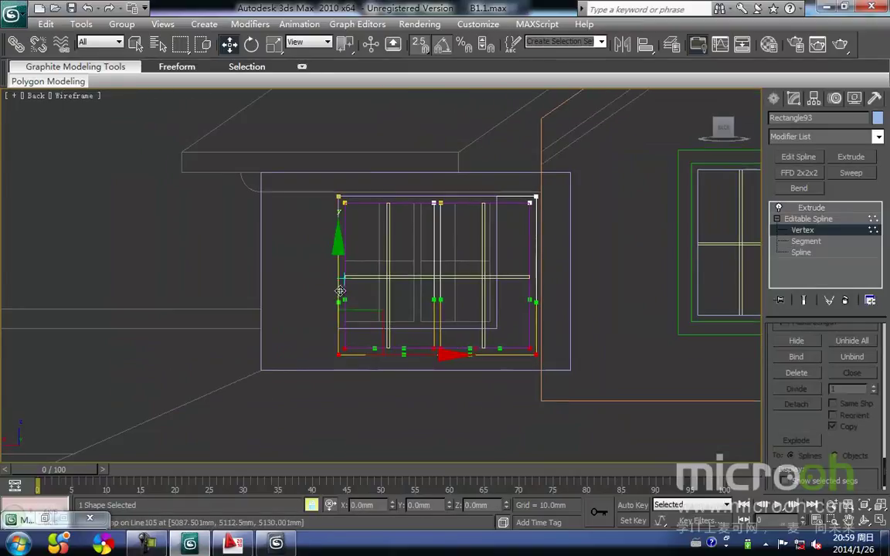
drag(338, 355, 338, 328)
key(space)
- Move the vertices of the frame's middle mullion along X to the centre of the narrower wall opening
click(464, 366)
drag(407, 150, 407, 150)
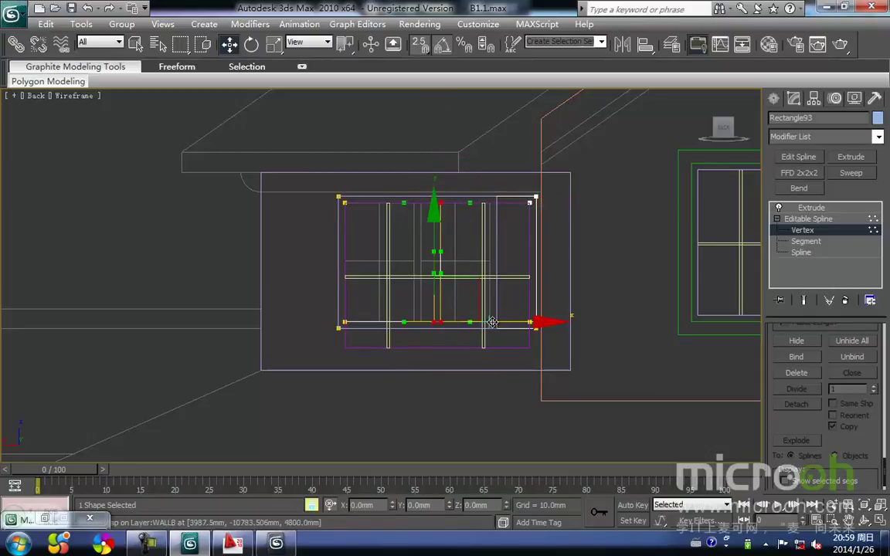
drag(421, 326, 417, 321)
scroll(439, 313, up, 5)
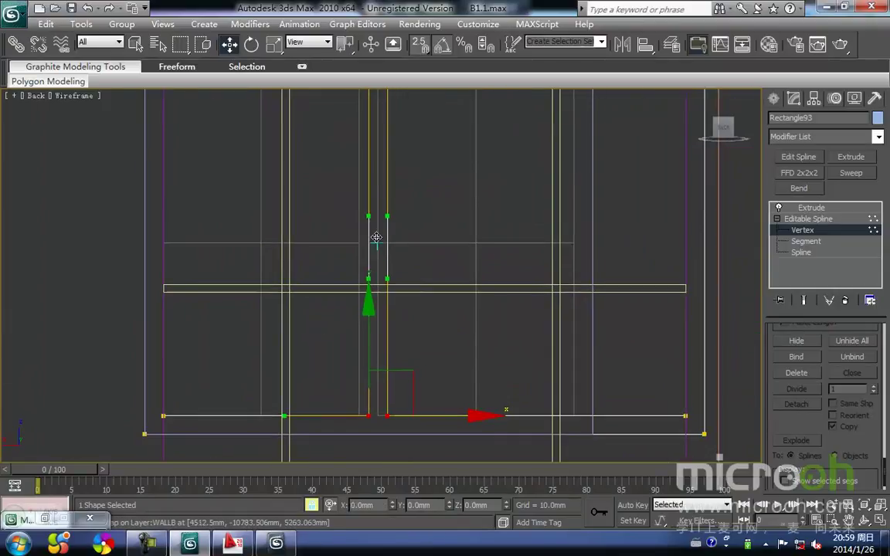
scroll(441, 253, down, 3)
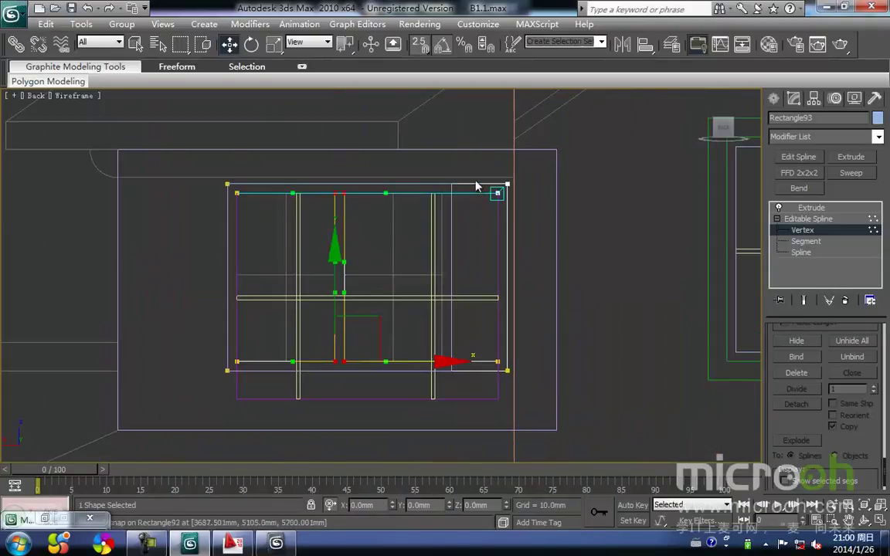
- Move the frame's outer side vertices along X to the opening's side edge and leave vertex editing
drag(596, 509, 596, 509)
drag(507, 371, 451, 374)
click(462, 412)
middle_drag(411, 410, 423, 413)
key(1)
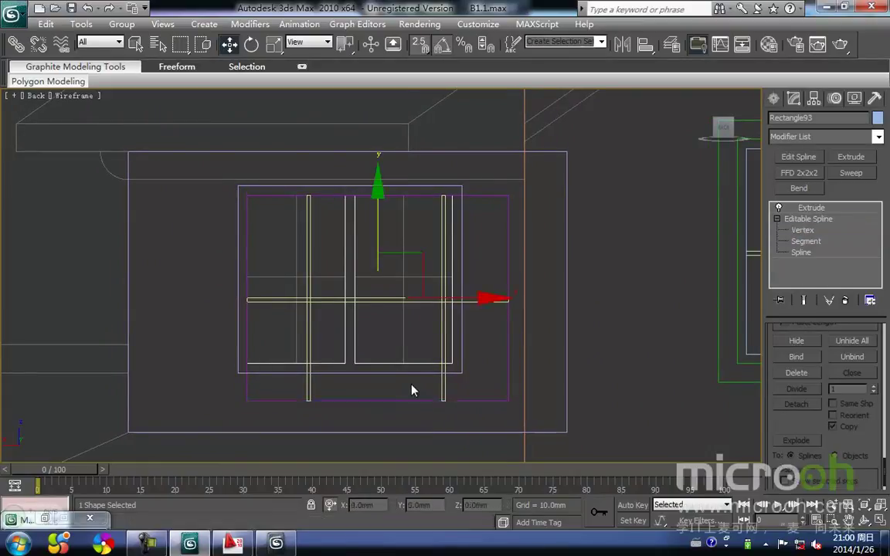
- Edit the glazing bars' vertices and move each vertical bar along X to the centre of its sash
click(381, 389)
click(307, 396)
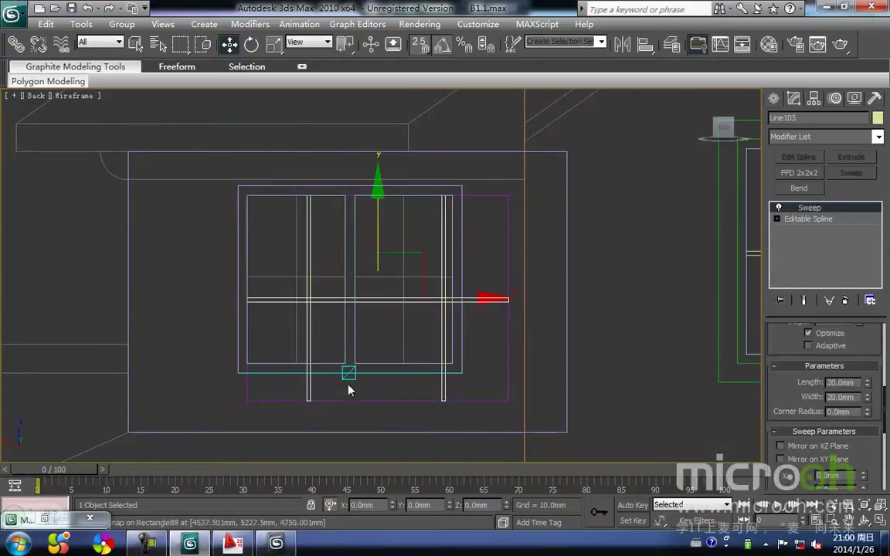
middle_drag(332, 390, 357, 382)
click(802, 229)
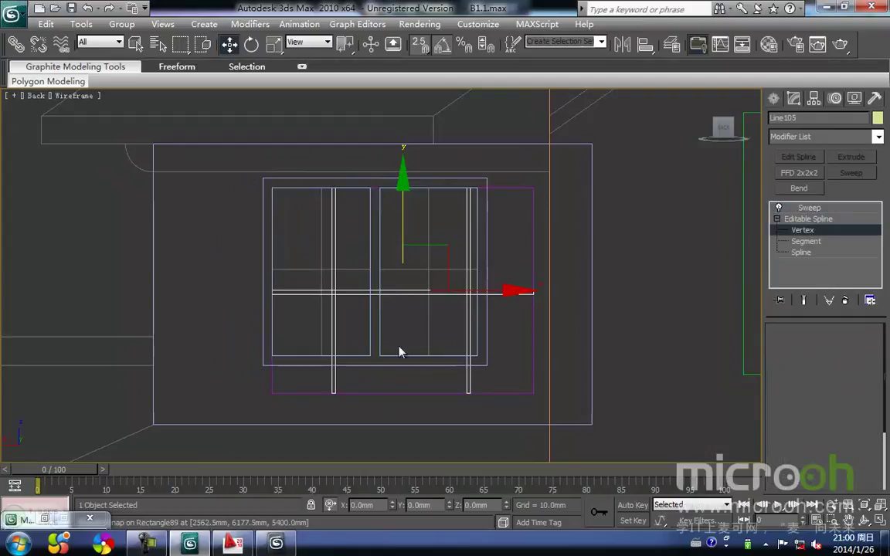
drag(349, 423, 312, 142)
mouse_move(332, 408)
mouse_down()
mouse_move(317, 358)
mouse_move(407, 438)
mouse_up()
drag(473, 394, 467, 176)
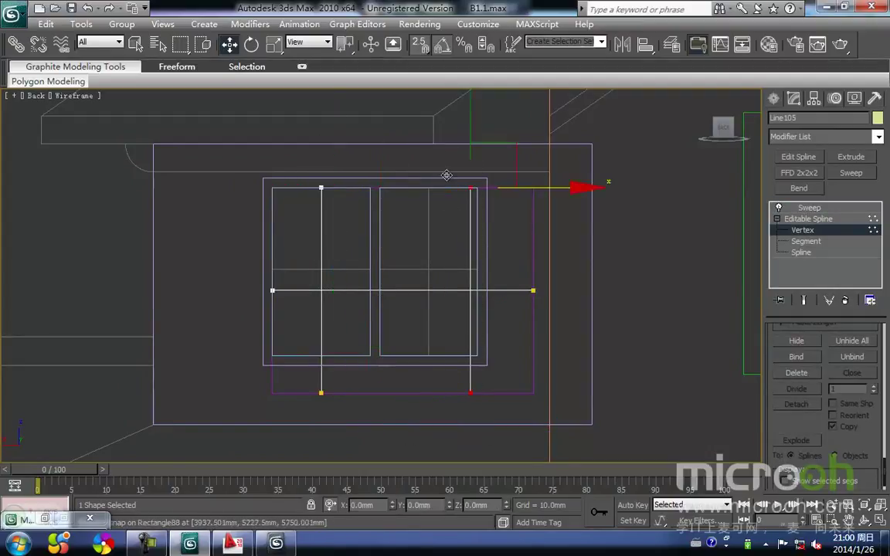
drag(470, 405, 431, 354)
- Move the lower end vertices of both vertical glazing bars up to the frame's inner lower edge
key(space)
drag(456, 430, 239, 337)
key(space)
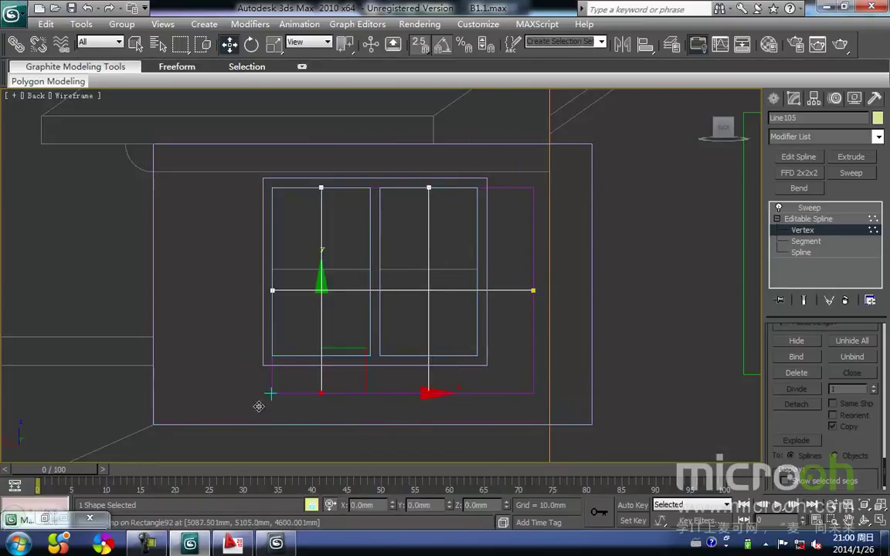
drag(265, 353, 266, 355)
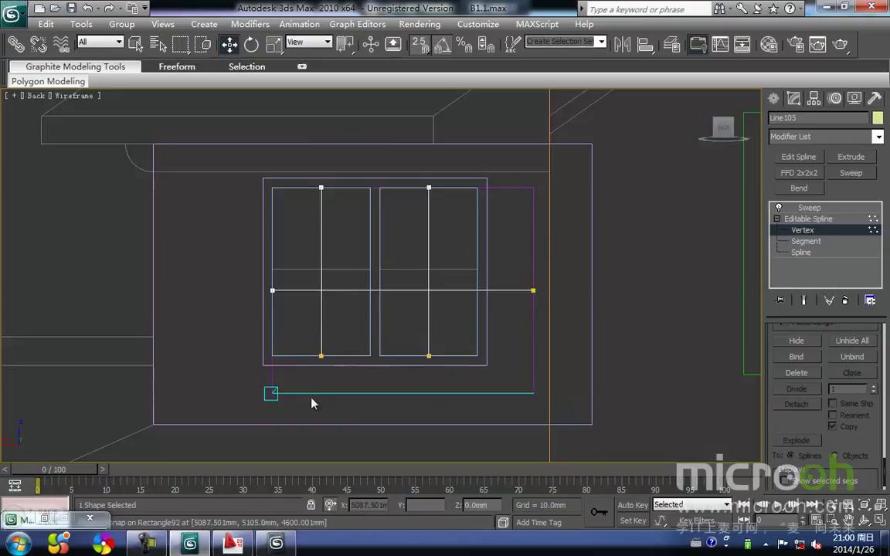
- Move the horizontal glazing bar's end vertices to the frame's inner edges at mid-height and return to the Sweep result
click(533, 290)
drag(531, 302, 479, 268)
key(ctrl+z)
drag(532, 291, 475, 354)
click(523, 310)
drag(523, 308, 214, 256)
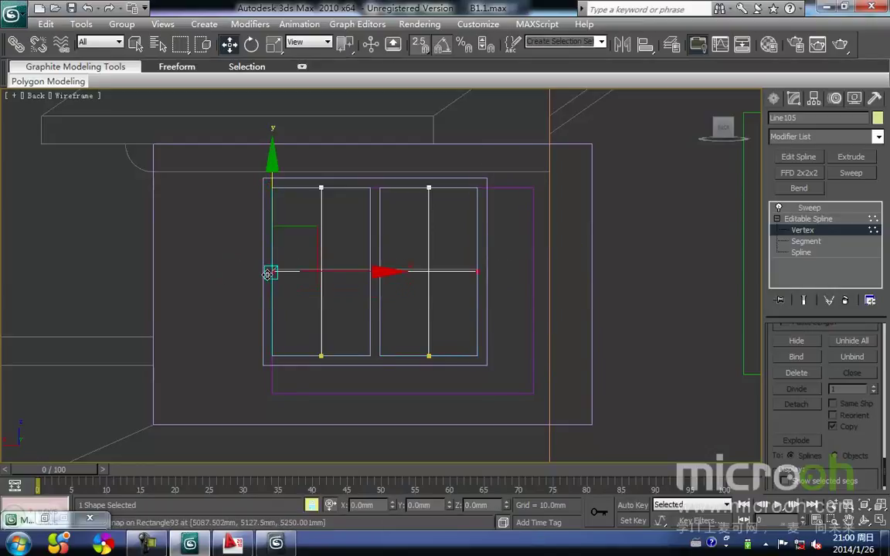
scroll(271, 288, up, 4)
drag(225, 310, 227, 306)
click(805, 219)
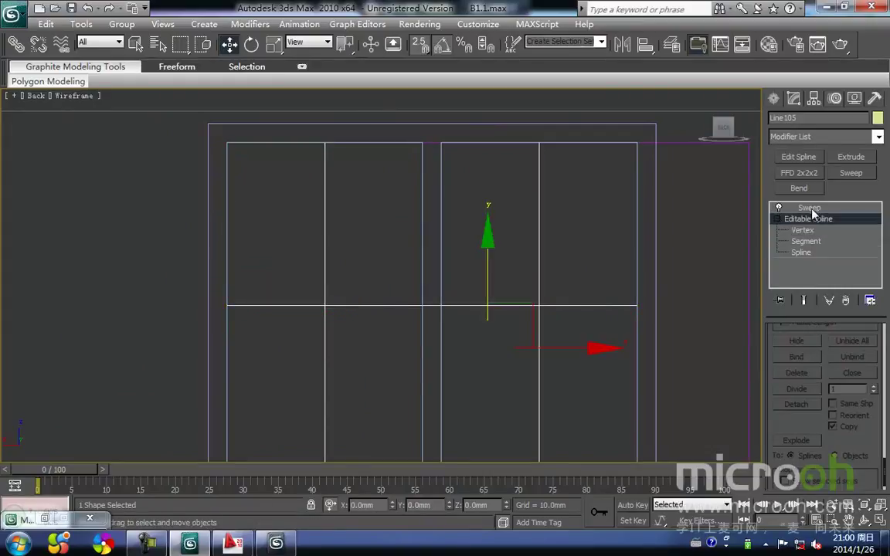
click(809, 207)
- Check the resized glazing bars of the small window in the shaded back view
middle_drag(496, 300, 495, 250)
scroll(510, 279, down, 2)
middle_drag(513, 285, 507, 271)
key(F3)
scroll(530, 321, down, 2)
mouse_move(534, 325)
middle_down()
mouse_move(479, 330)
mouse_move(475, 279)
middle_up()
key(F3)
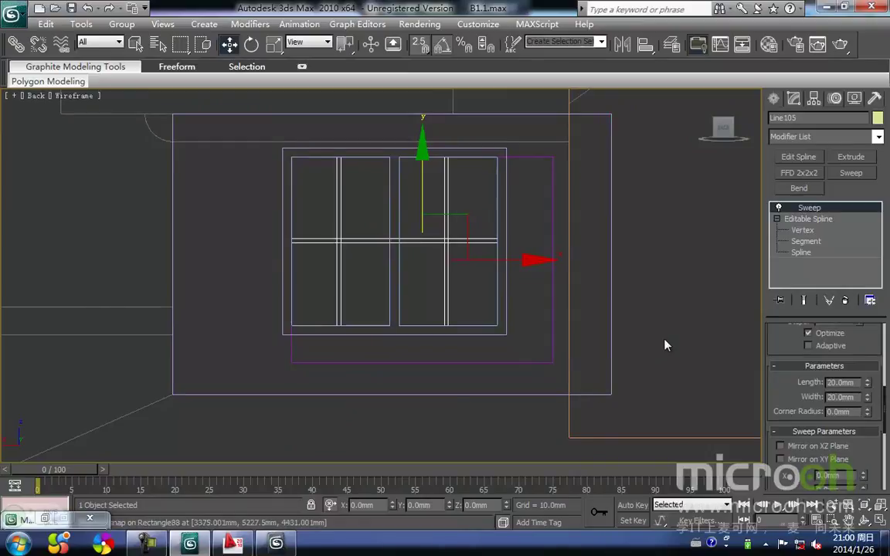
- Apply Edit Spline to the small window's glass rectangle and move its lower vertices up to the frame's inner lower edge
click(664, 345)
click(451, 362)
click(796, 221)
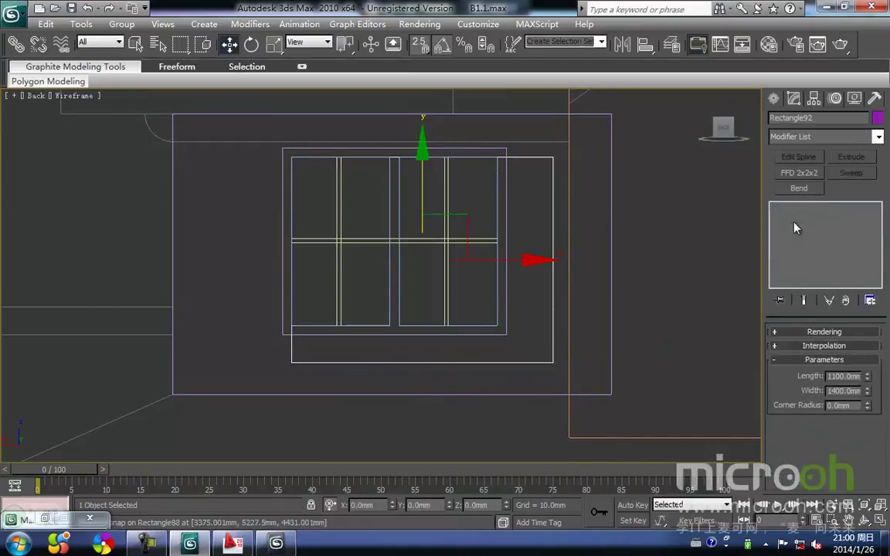
click(798, 156)
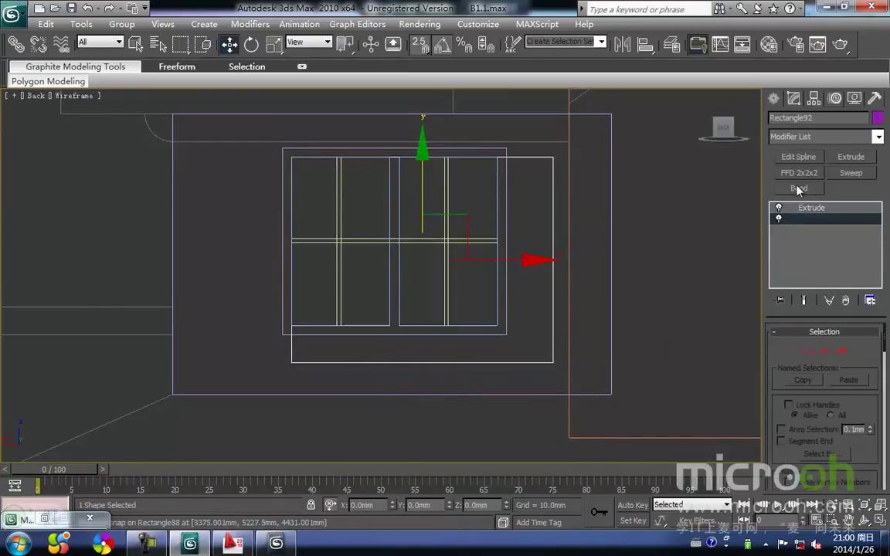
click(809, 352)
drag(242, 344, 610, 400)
middle_drag(394, 400, 413, 429)
key(space)
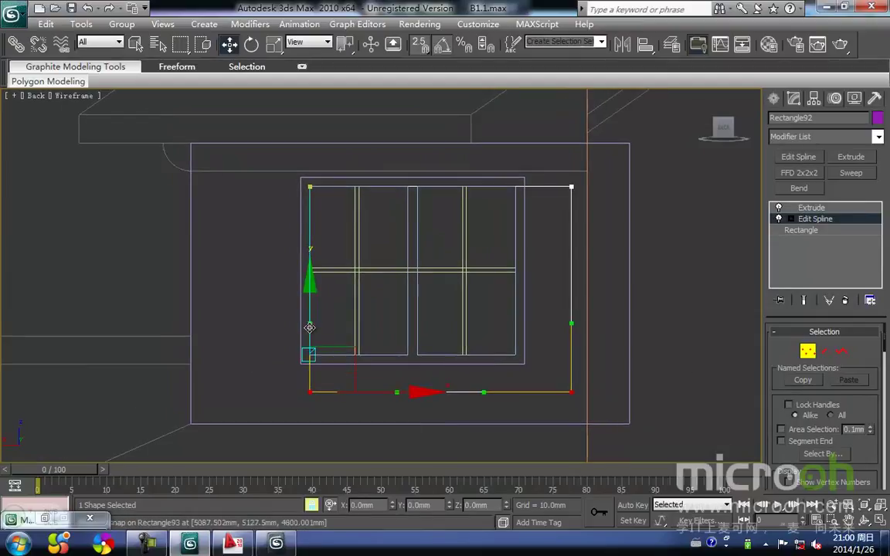
drag(310, 392, 309, 355)
key(space)
- Move the glass rectangle's overhanging side vertices along X to the frame's inner side edge
click(627, 376)
drag(628, 376, 500, 158)
key(space)
drag(573, 356, 655, 201)
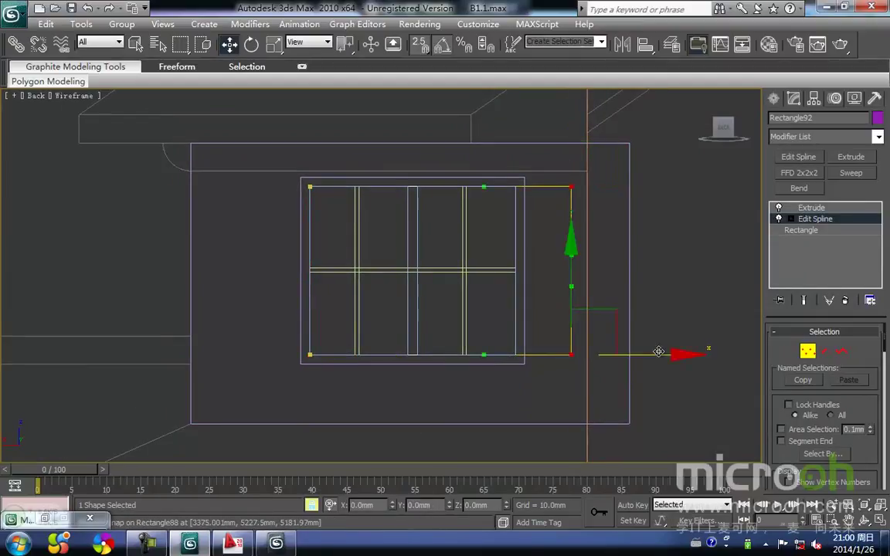
middle_drag(563, 366, 557, 337)
drag(563, 337, 508, 330)
key(space)
middle_drag(558, 373, 502, 343)
- Leave vertex editing of the glass, return to its Extrude result and check the small window in shaded view
scroll(502, 344, down, 5)
middle_drag(407, 312, 413, 244)
scroll(417, 294, down, 2)
scroll(352, 219, up, 3)
key(F3)
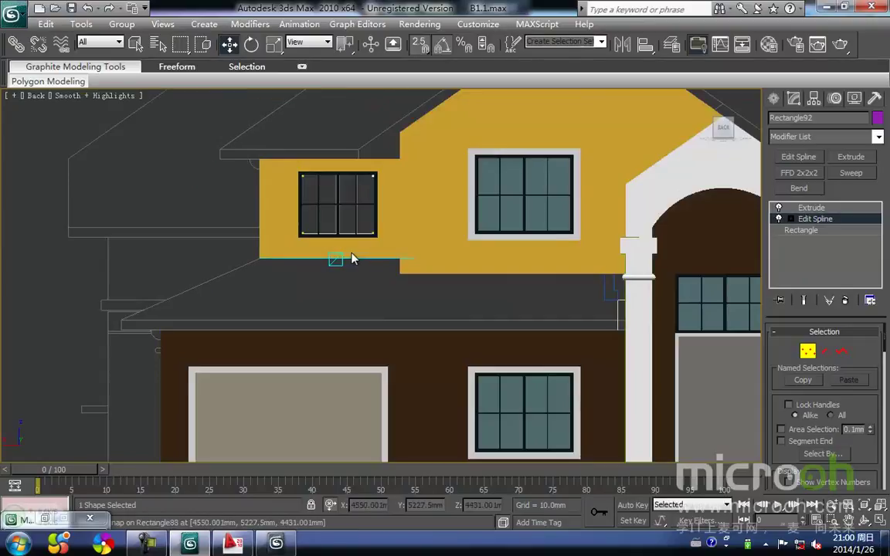
click(793, 219)
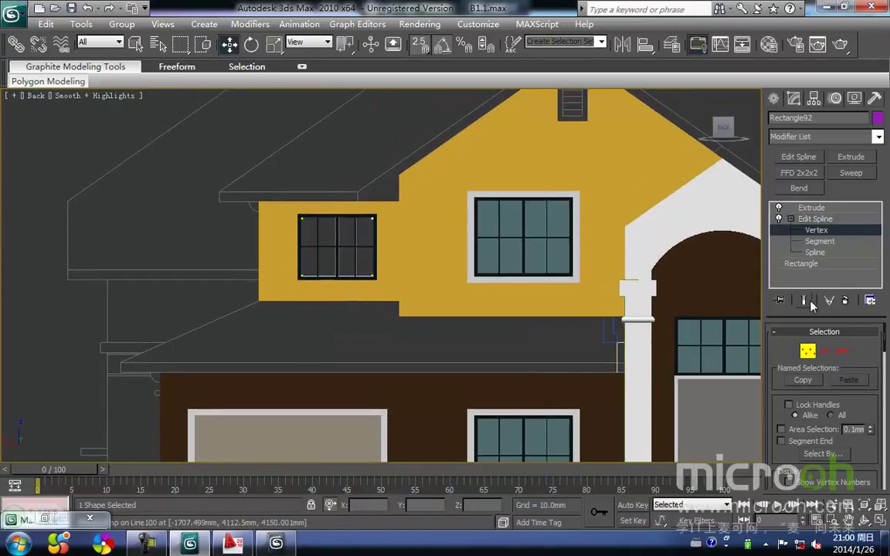
click(807, 354)
click(812, 207)
click(297, 157)
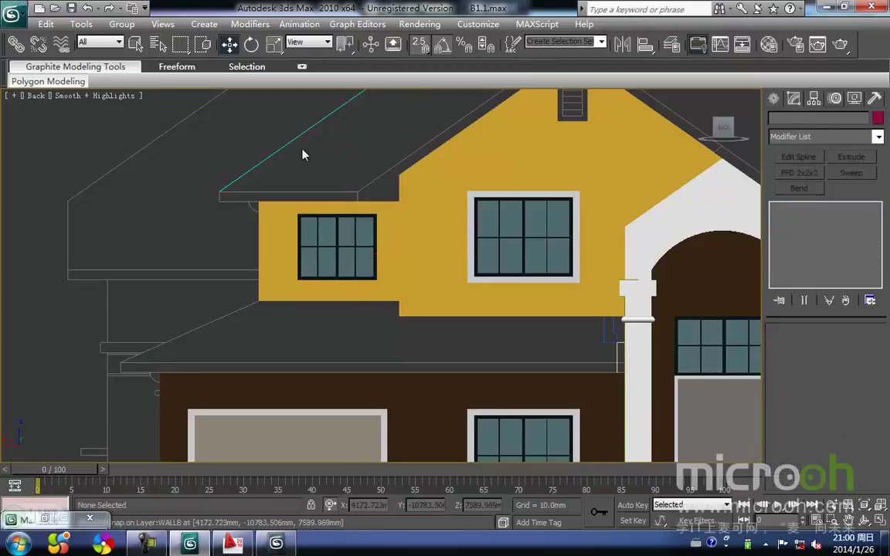
- Examine the small wall and gable wall windows from an orbited view and the front view
scroll(291, 155, down, 2)
scroll(378, 310, down, 3)
alt+middle_drag(459, 405, 525, 425)
scroll(567, 368, up, 3)
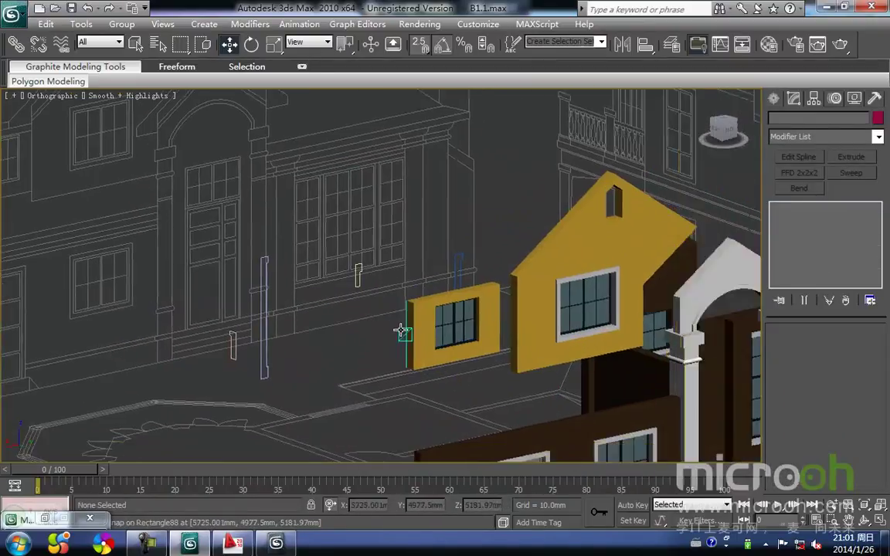
scroll(415, 341, up, 2)
scroll(540, 342, down, 4)
middle_drag(491, 288, 383, 264)
middle_drag(391, 301, 348, 353)
scroll(414, 298, up, 2)
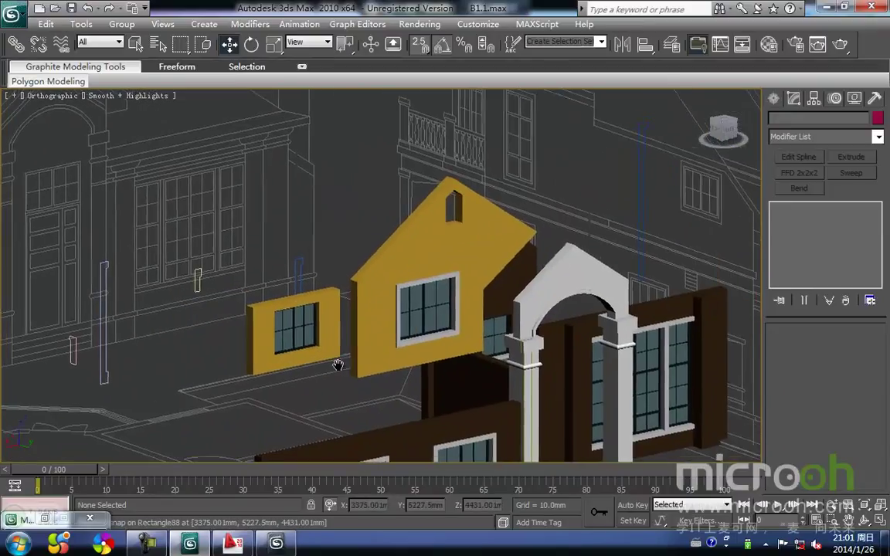
key(f)
key(z)
scroll(456, 212, up, 3)
middle_drag(442, 251, 417, 267)
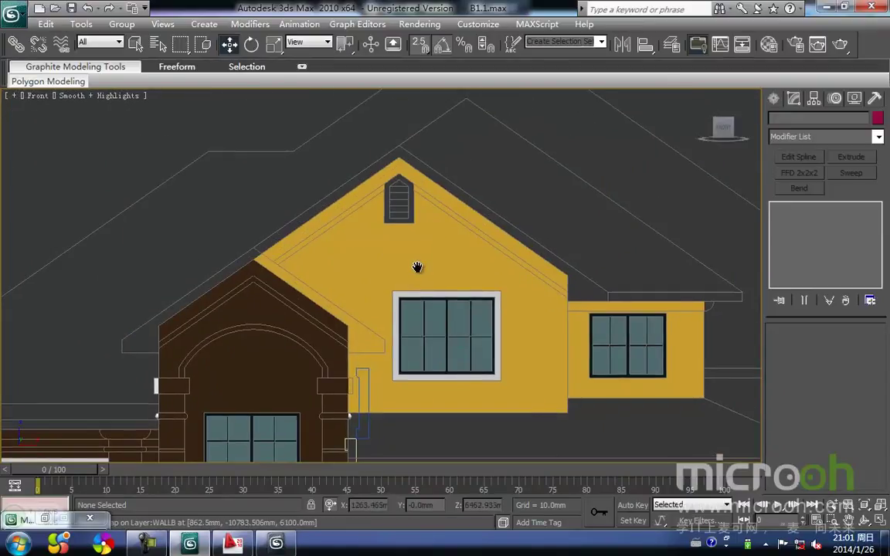
- Draw a closed line snapped around the gable vent opening's five corners in the back view
key(k)
key(z)
scroll(363, 218, up, 3)
middle_drag(260, 140, 373, 356)
scroll(302, 215, up, 3)
middle_drag(285, 207, 408, 328)
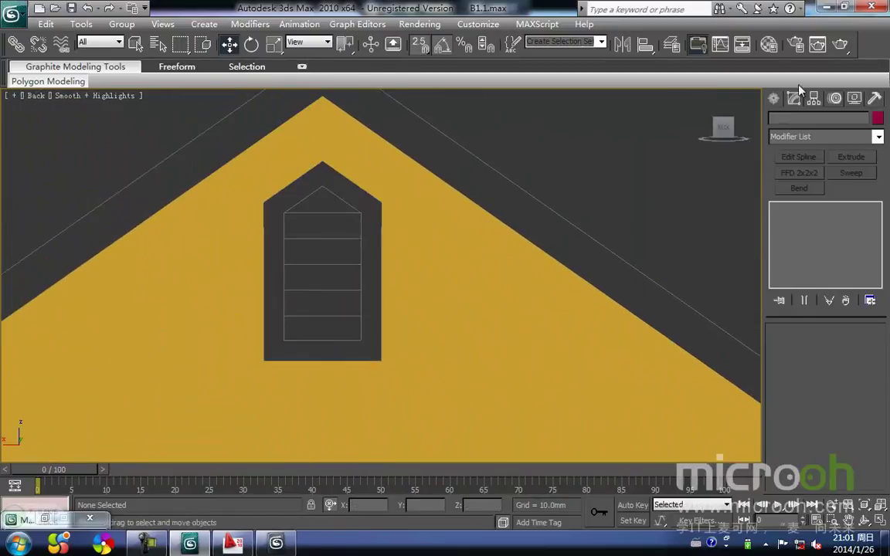
click(771, 98)
click(799, 199)
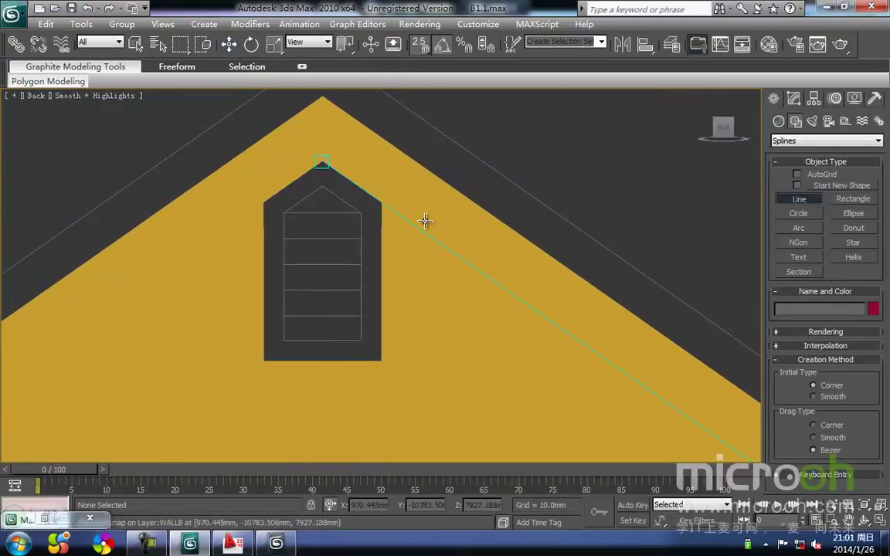
middle_drag(254, 226, 333, 255)
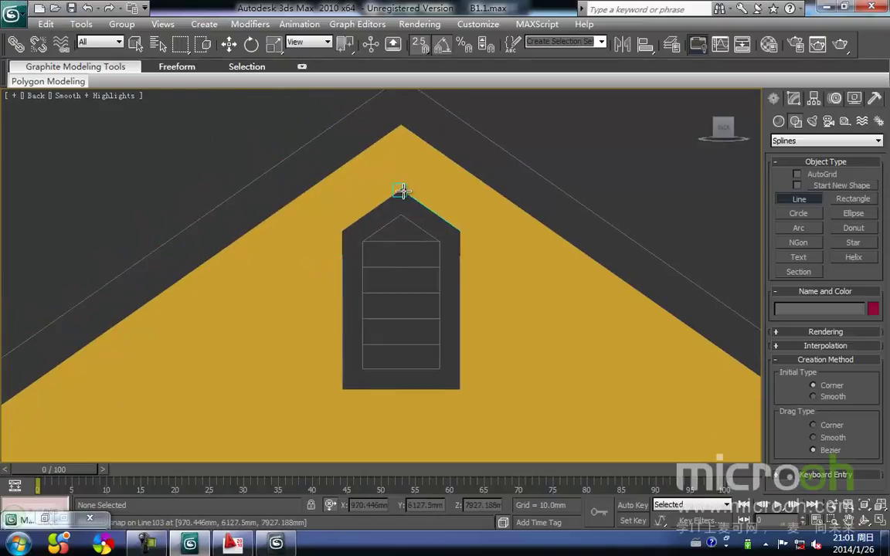
click(327, 229)
key(F3)
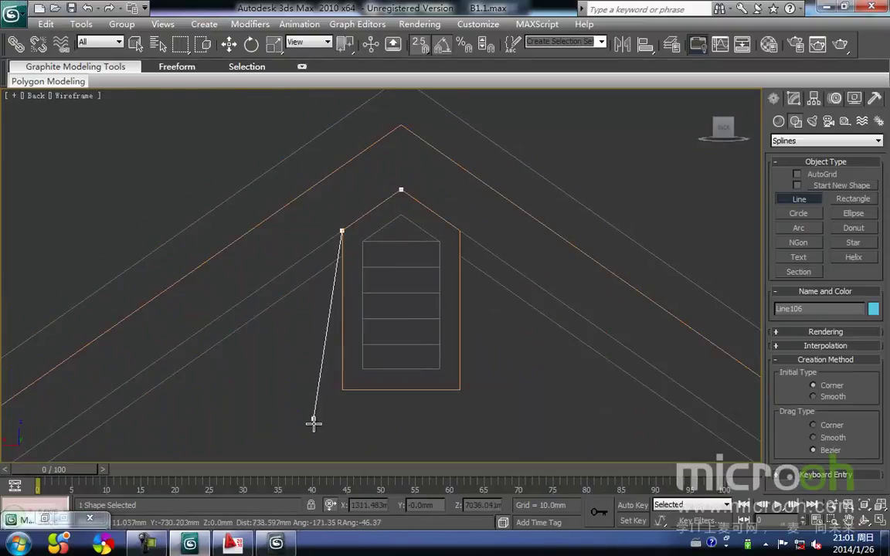
click(343, 394)
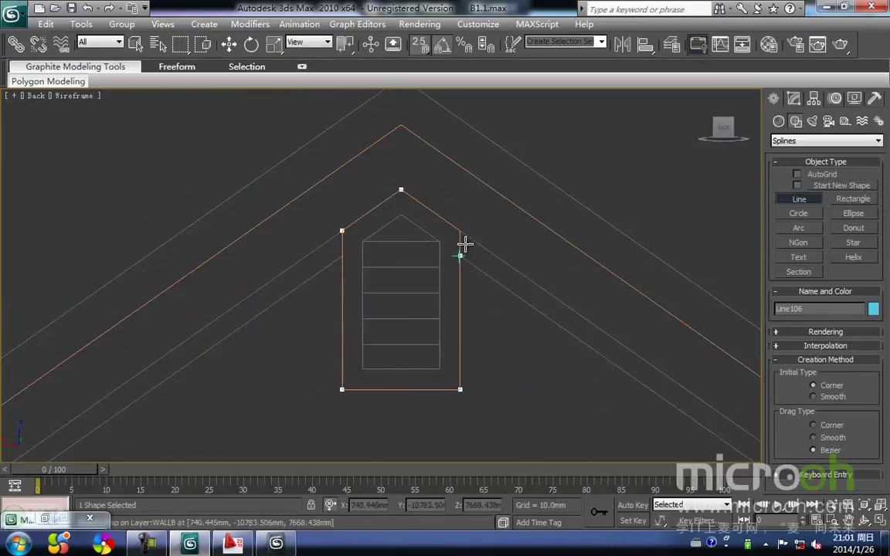
click(401, 187)
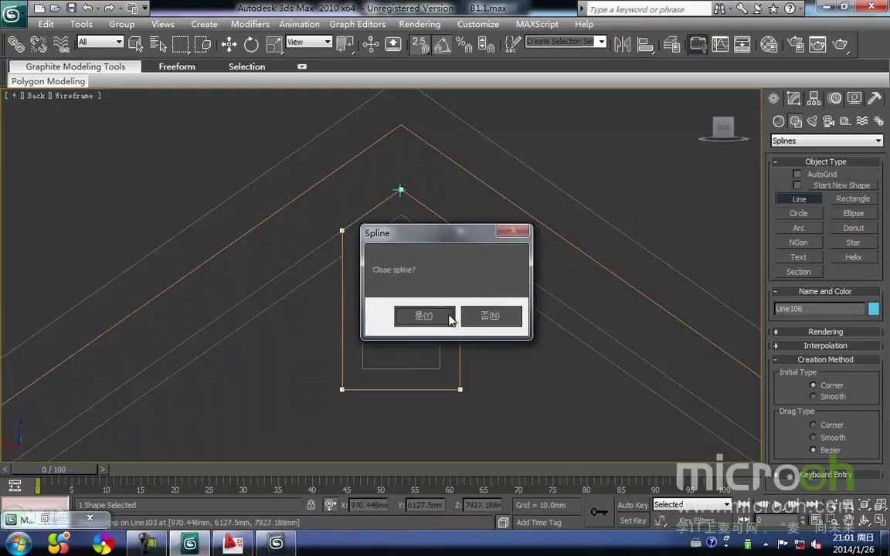
click(448, 315)
- Add a closed spline to the same shape along the vent's inner louvre outline, following its five corners
click(401, 214)
click(362, 241)
click(362, 368)
click(439, 369)
click(438, 241)
click(403, 214)
click(425, 313)
key(w)
- Move the vent outline along Y in the top view to the outer face of the gable window's surround and open its modifier settings
click(369, 332)
click(362, 313)
key(t)
key(z)
scroll(352, 336, down, 5)
scroll(351, 342, down, 5)
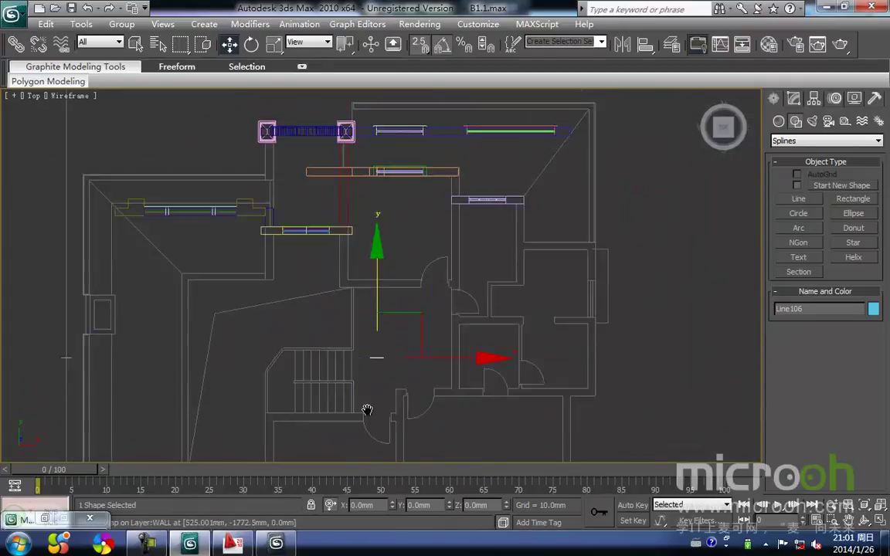
key(space)
drag(375, 350, 375, 203)
scroll(375, 201, up, 5)
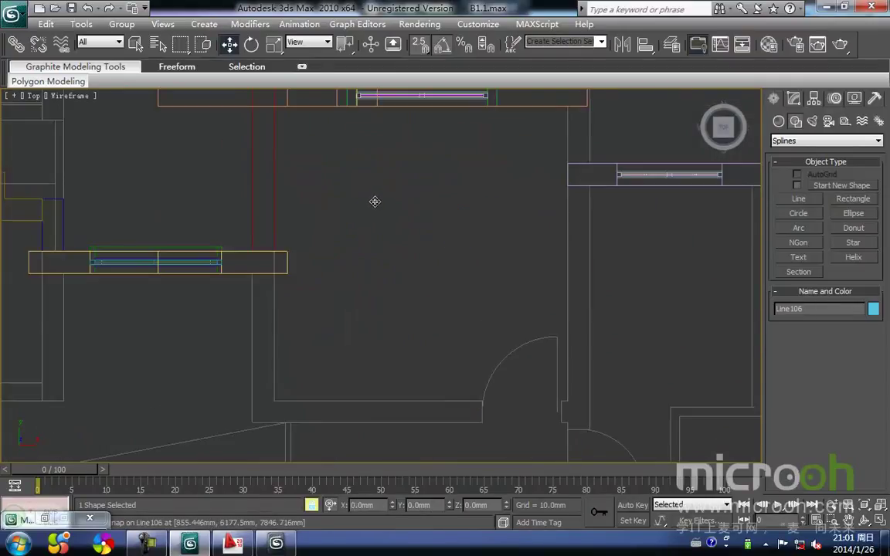
click(793, 99)
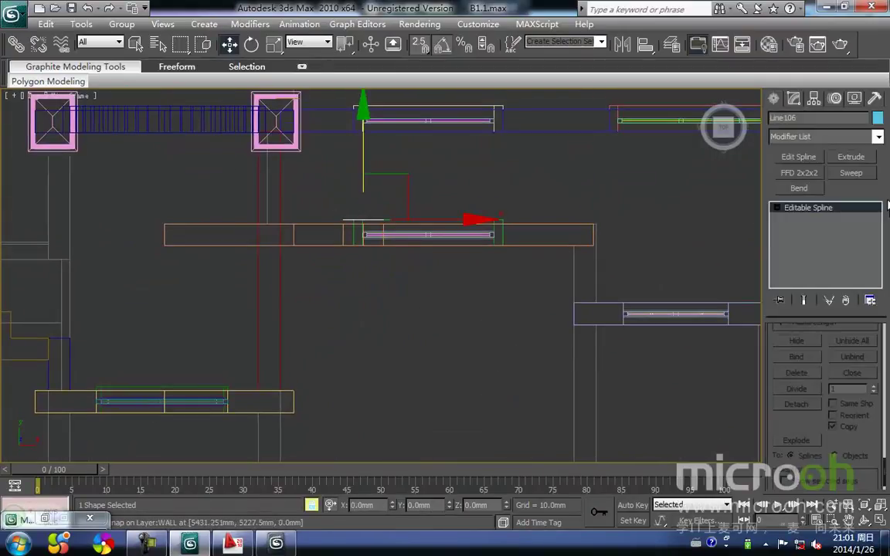
- Extrude the vent outline 300 mm and move it along Y in the top view, snapping it to the gable wall's inner face
click(851, 157)
click(848, 352)
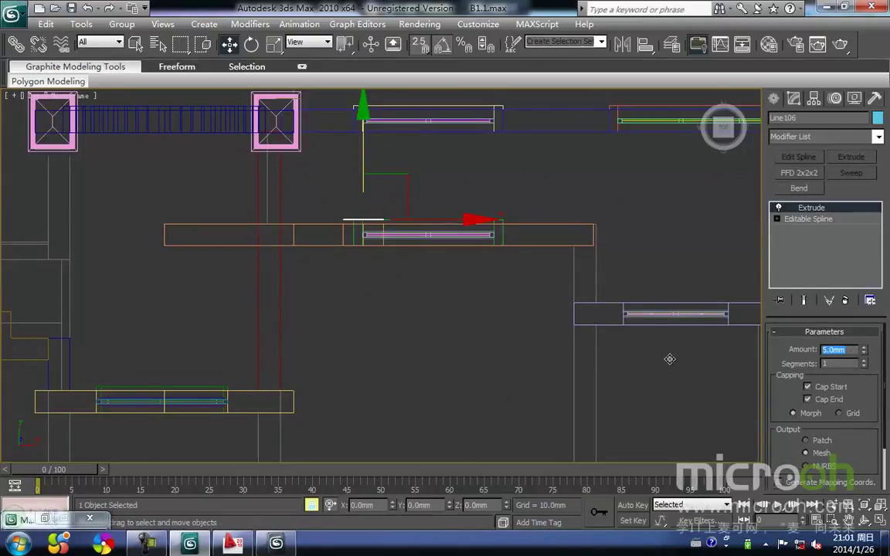
scroll(360, 241, up, 2)
middle_drag(359, 241, 417, 270)
drag(393, 241, 392, 266)
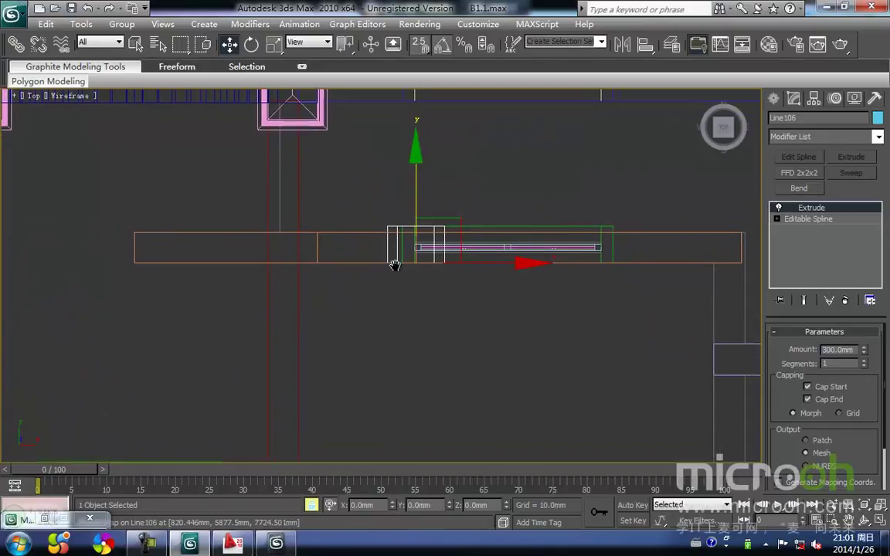
- Assign the 门窗套 material to the gable vent surround
key(k)
scroll(401, 274, up, 5)
key(F3)
middle_drag(383, 319, 386, 278)
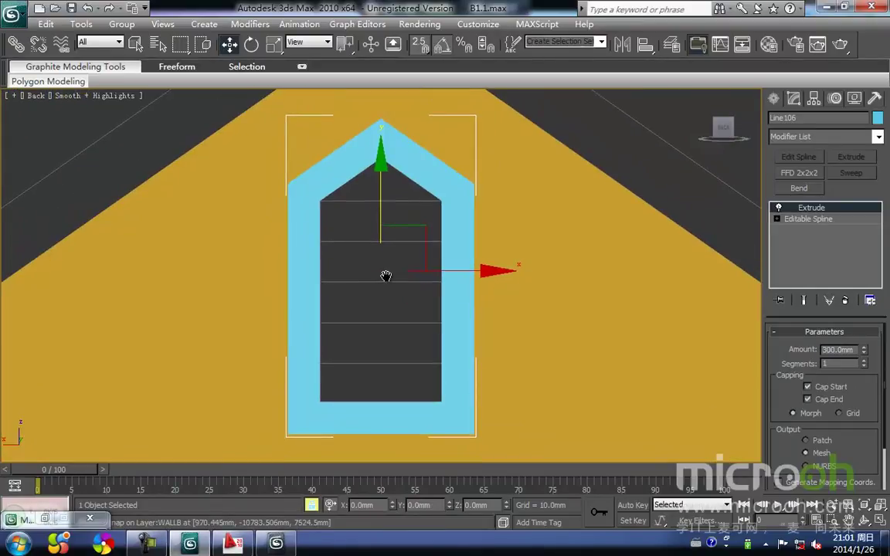
key(m)
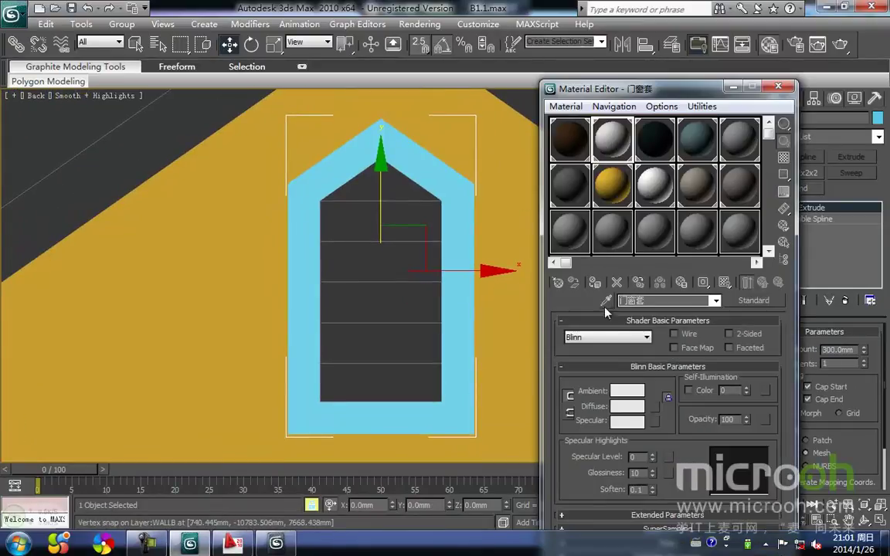
click(594, 283)
middle_drag(433, 316, 439, 293)
click(736, 90)
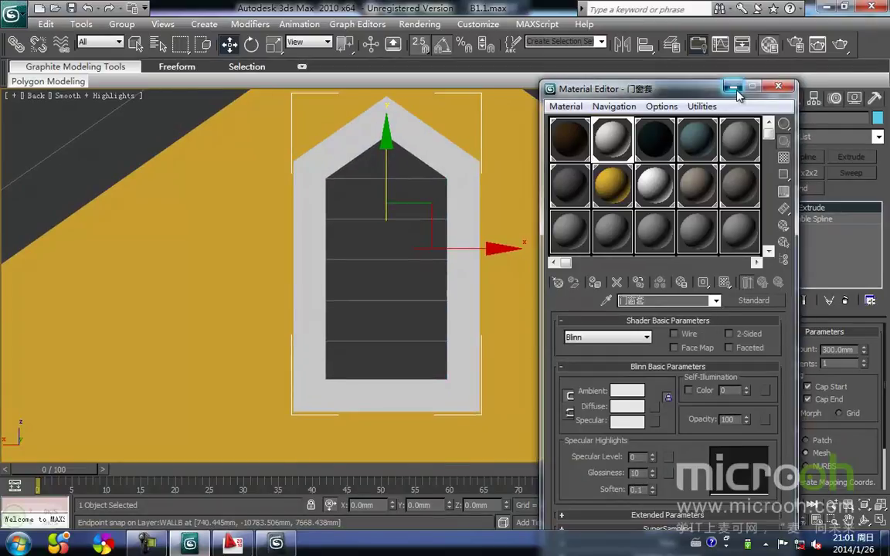
click(734, 87)
- Draw a rectangle over the vent's lowest louvre strip in the back view and extrude it 20 mm
key(F3)
click(774, 101)
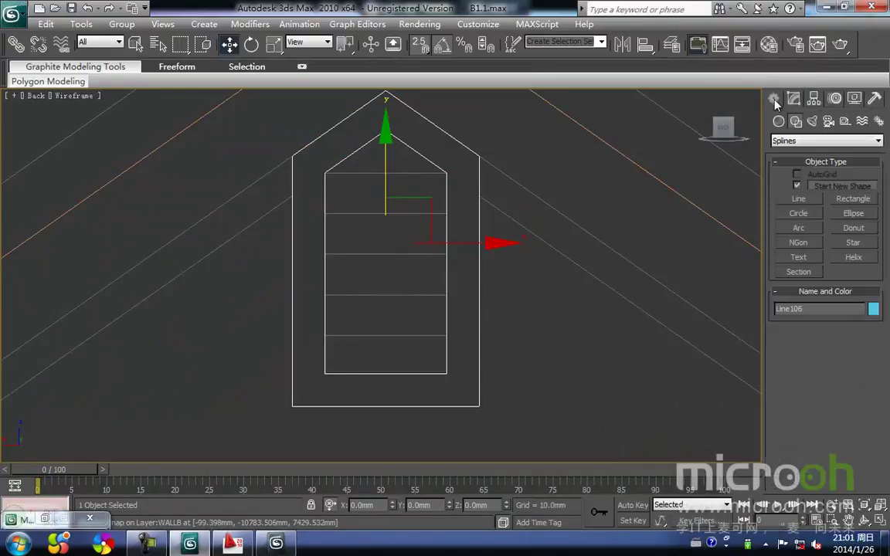
click(854, 199)
middle_drag(399, 304, 350, 307)
drag(344, 311, 463, 351)
key(w)
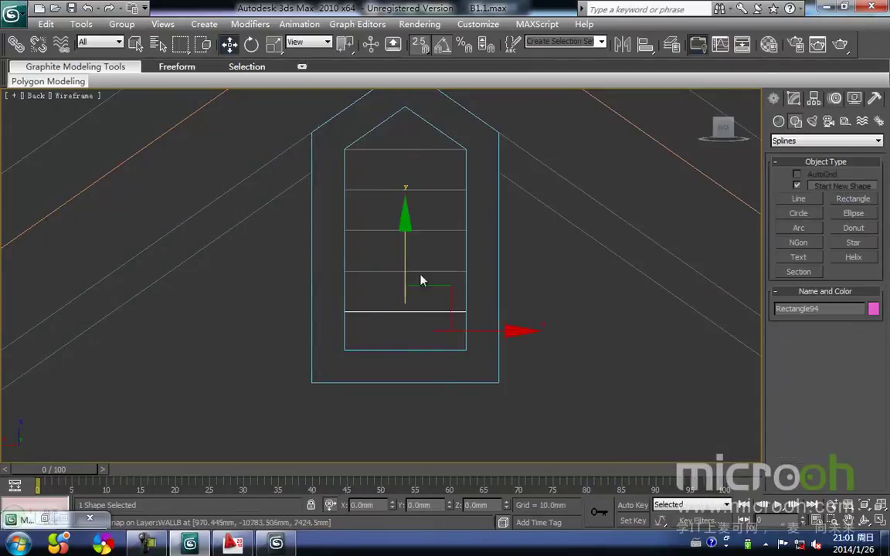
click(793, 99)
click(852, 157)
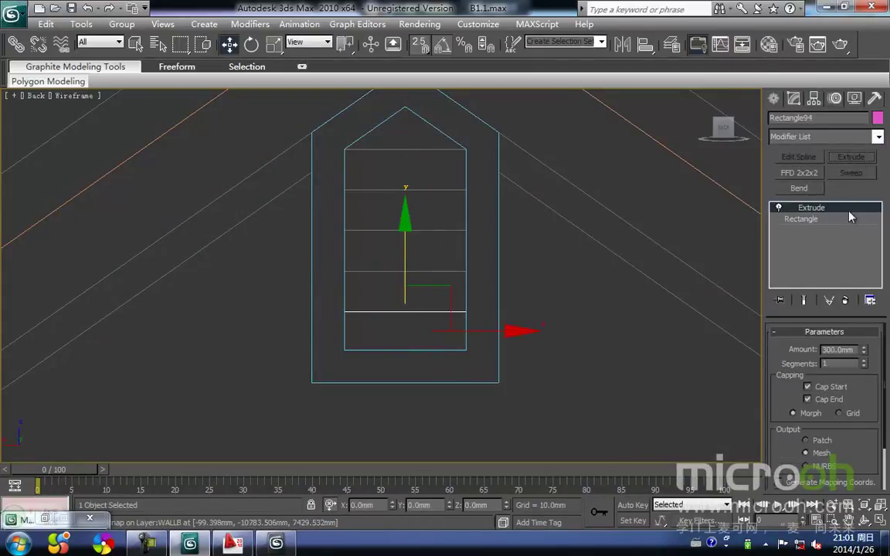
text(20)
key(Return)
- Move the louvre slat horizontally in the left view to the middle of the vent surround's depth
scroll(399, 300, down, 2)
middle_drag(399, 299, 475, 308)
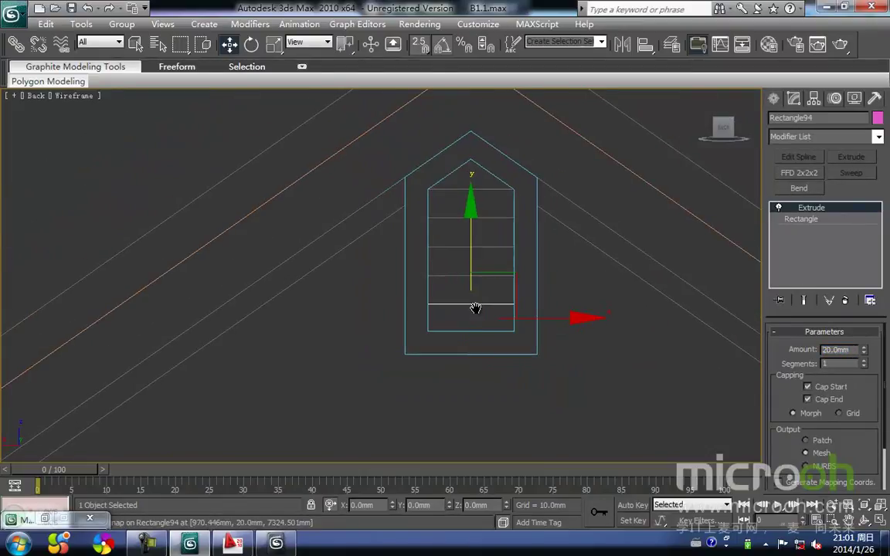
key(l)
scroll(471, 324, down, 4)
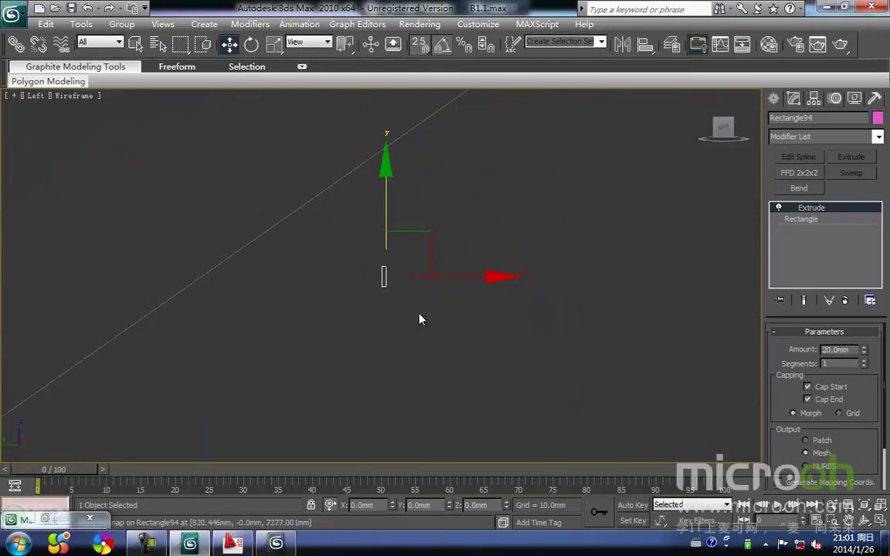
scroll(510, 306, down, 3)
middle_drag(485, 297, 567, 292)
drag(569, 276, 219, 266)
middle_drag(225, 270, 460, 280)
scroll(528, 292, up, 6)
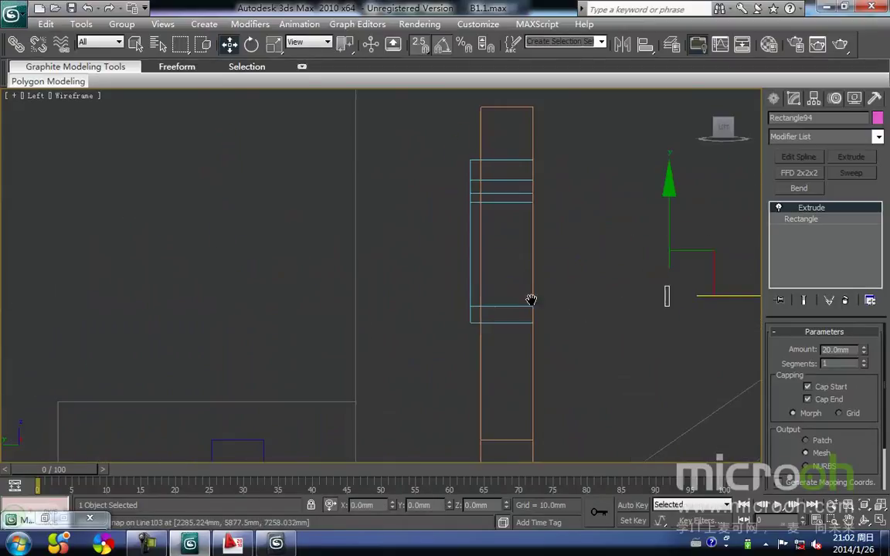
middle_drag(553, 299, 380, 299)
key(space)
drag(498, 297, 328, 302)
- Tilt the louvre slat within the vent in the left view and lower it about 15 mm onto the opening's sill
scroll(328, 302, up, 2)
key(e)
scroll(328, 302, up, 1)
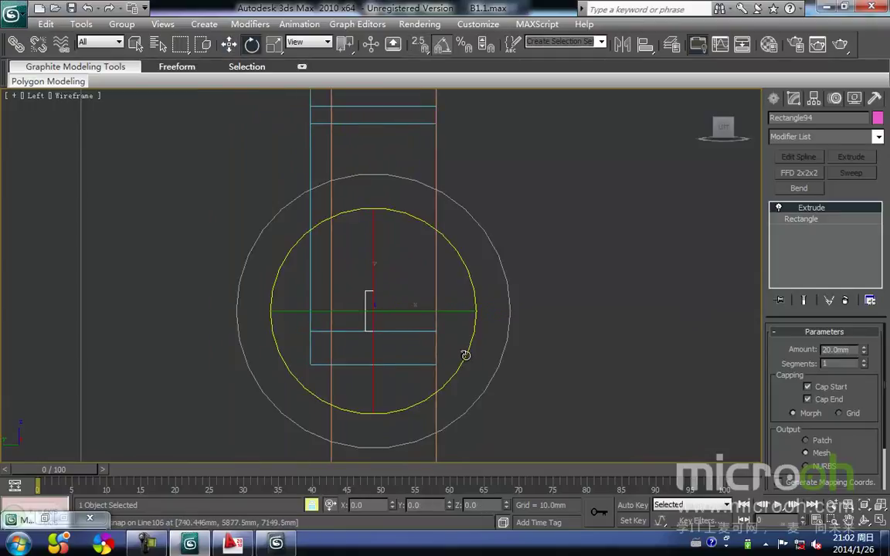
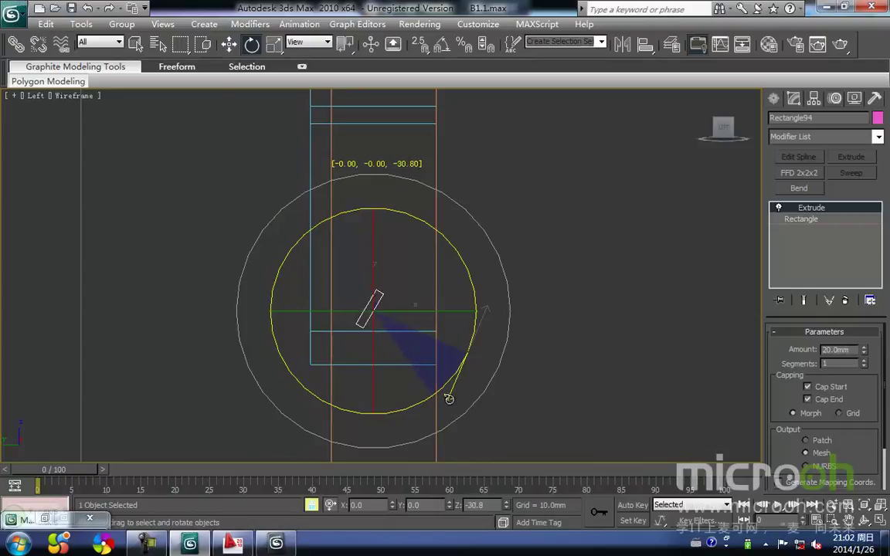
drag(445, 408, 445, 409)
key(w)
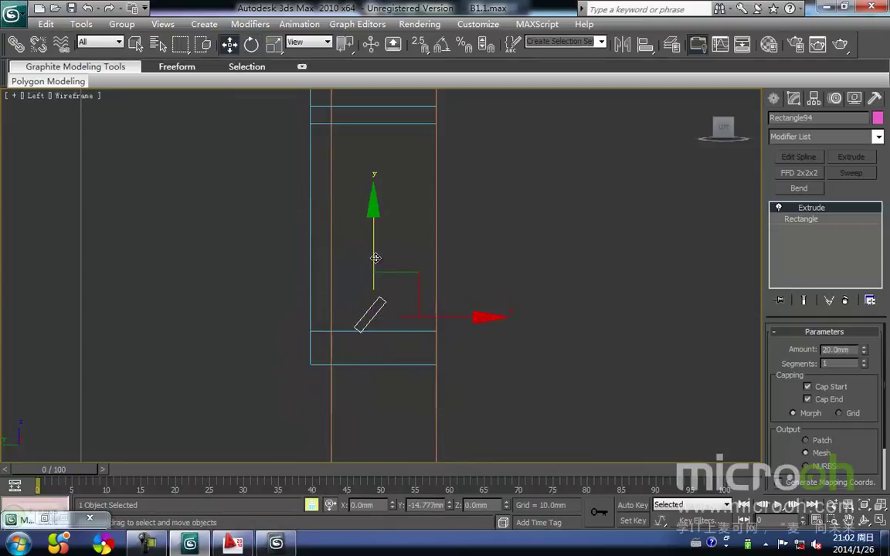
- Make five instance copies of the tilted slat upward in the back view, spaced one louvre strip apart
key(k)
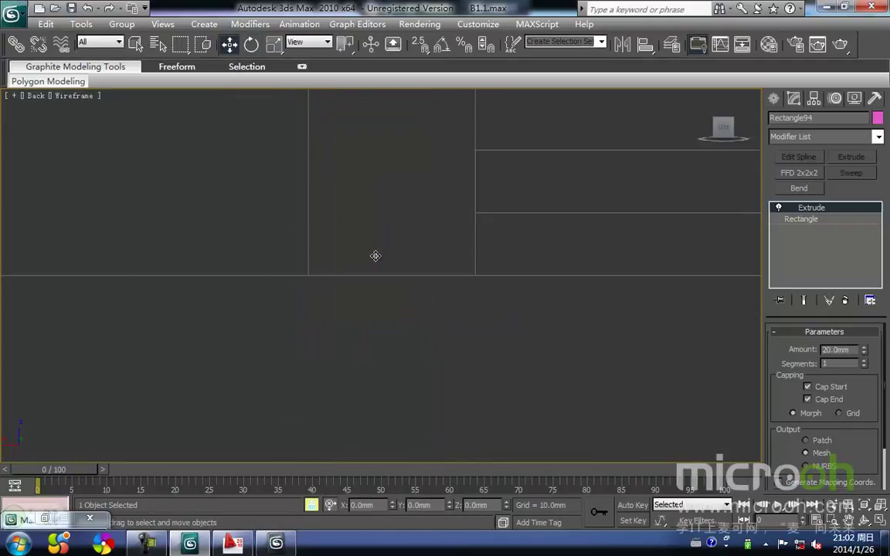
scroll(381, 244, down, 6)
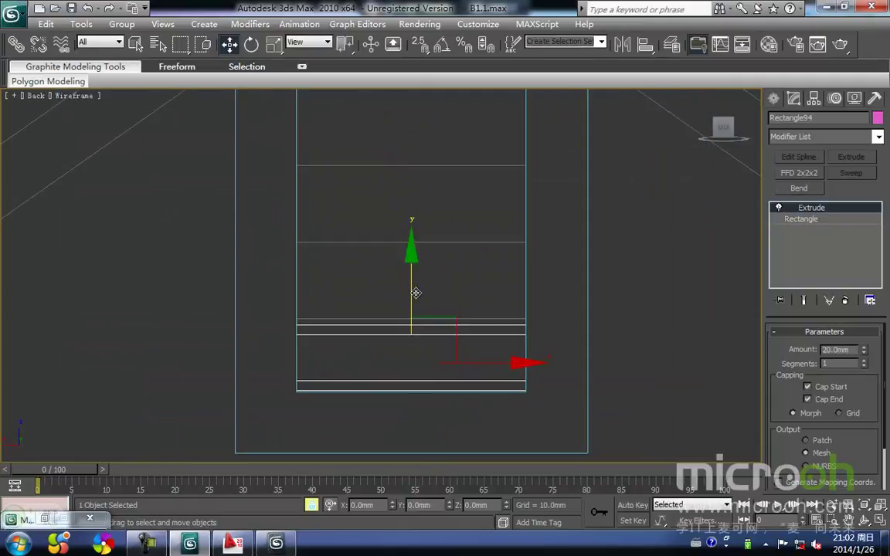
shift+drag(411, 295, 409, 222)
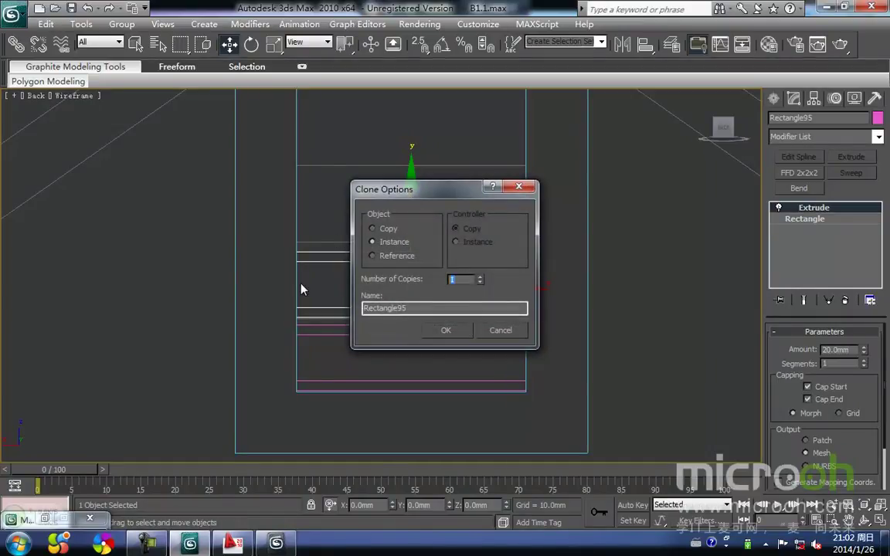
click(448, 330)
scroll(382, 232, down, 3)
scroll(391, 269, up, 2)
mouse_move(387, 246)
middle_down()
mouse_move(384, 306)
mouse_move(379, 272)
middle_up()
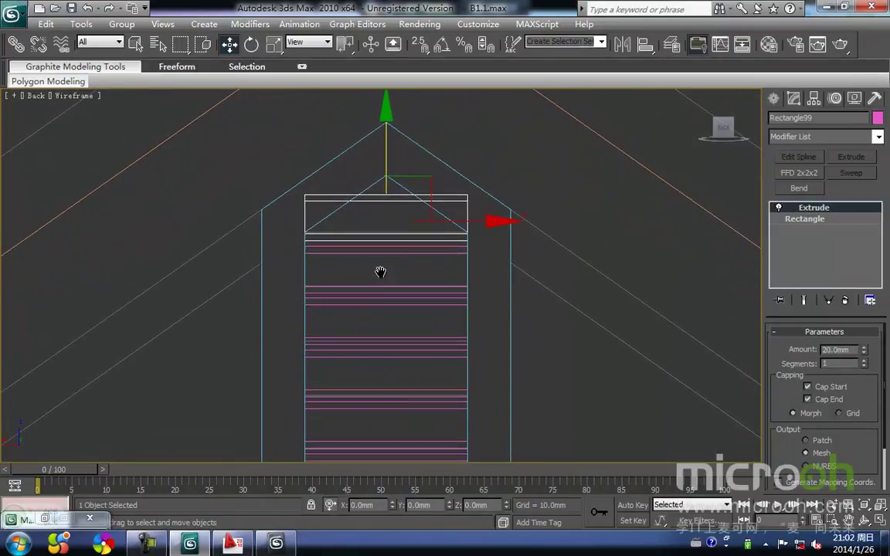
- Select all six louvre slats and name an unused material 百叶
key(F3)
middle_drag(396, 337, 385, 310)
scroll(376, 288, down, 3)
alt+middle_drag(407, 371, 476, 213)
click(476, 212)
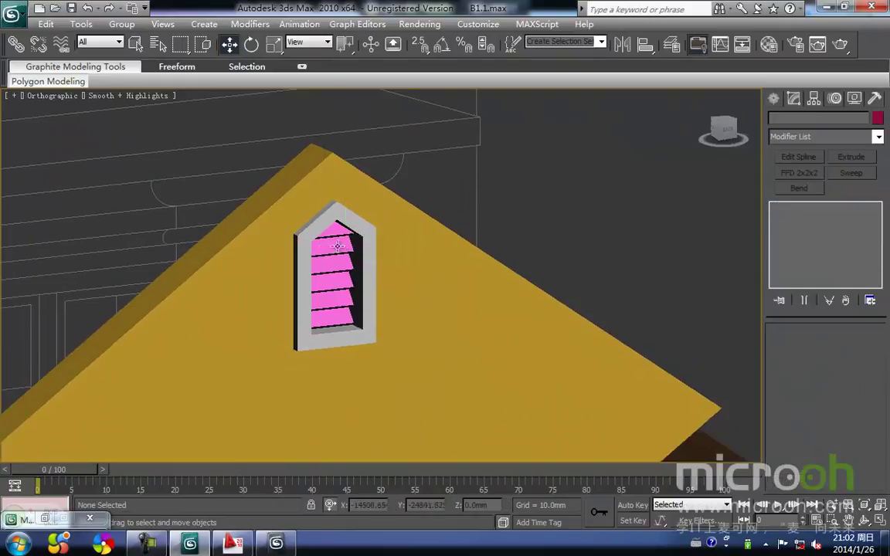
click(336, 234)
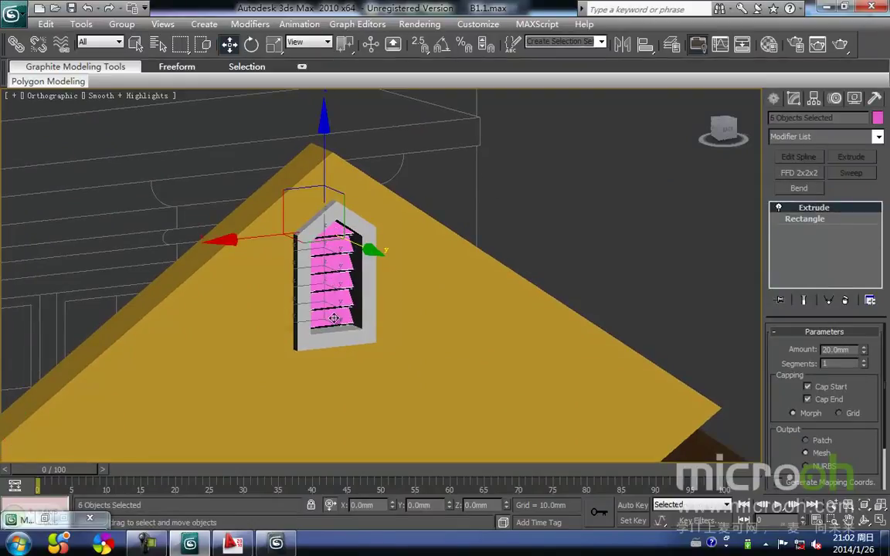
key(m)
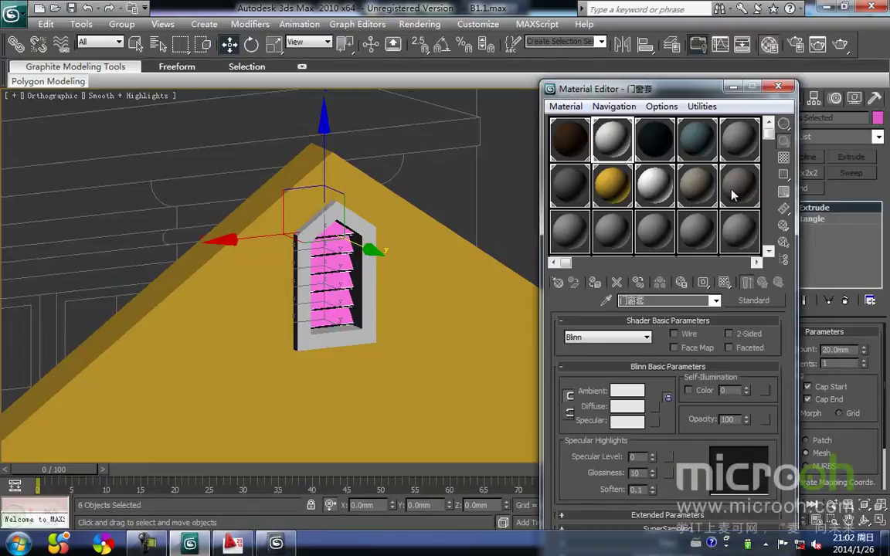
click(734, 191)
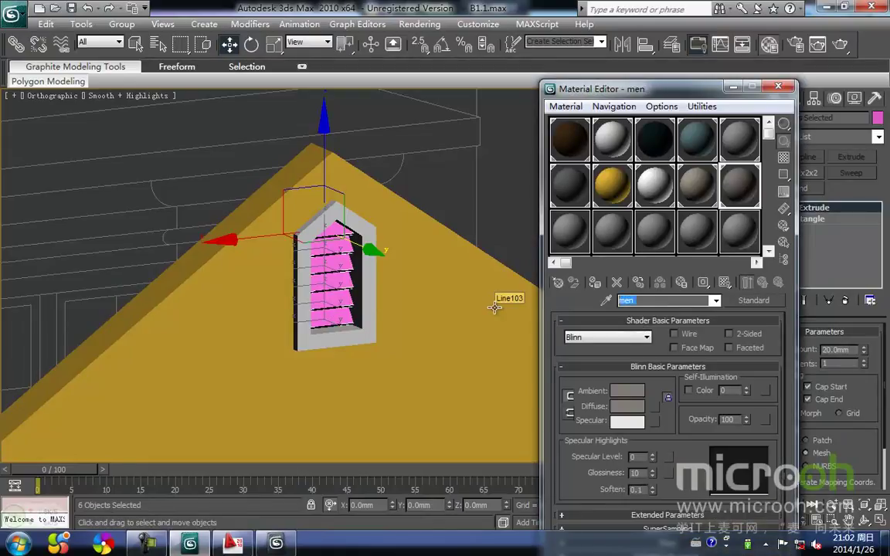
click(581, 242)
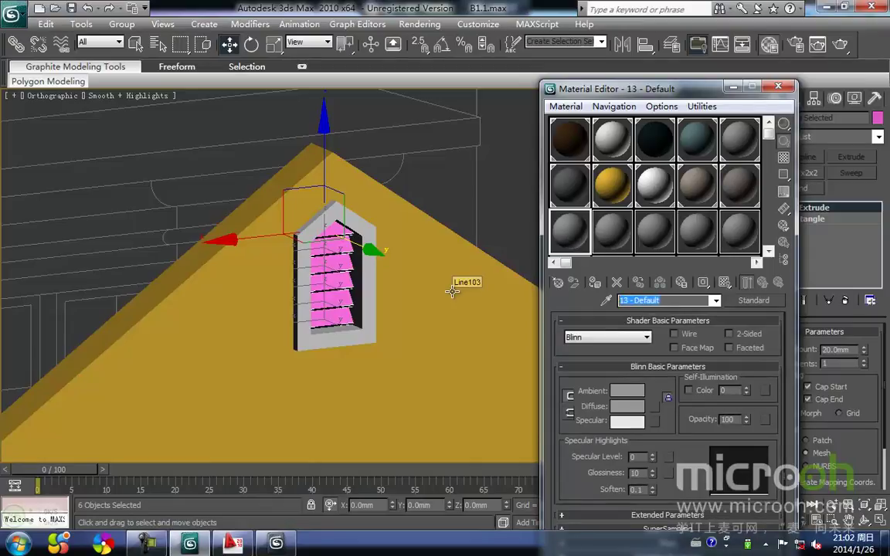
text(ba)
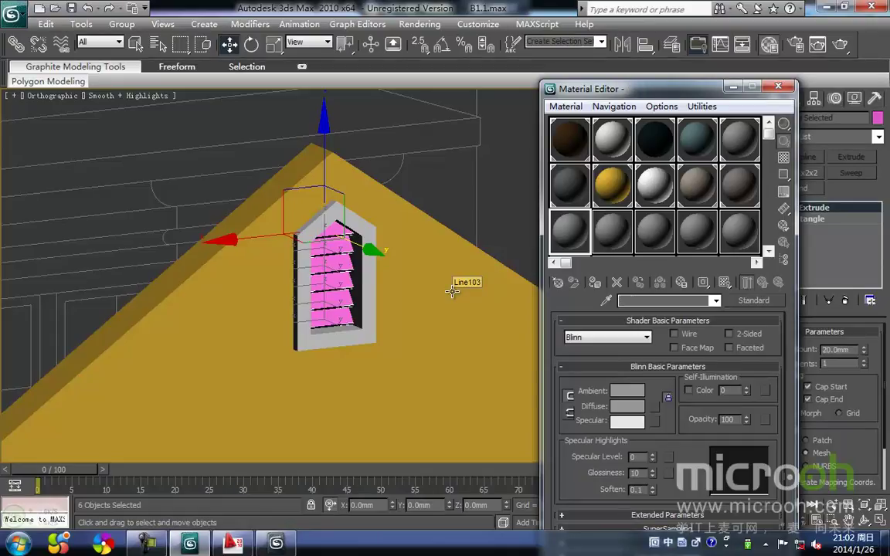
text(baiye)
key(space)
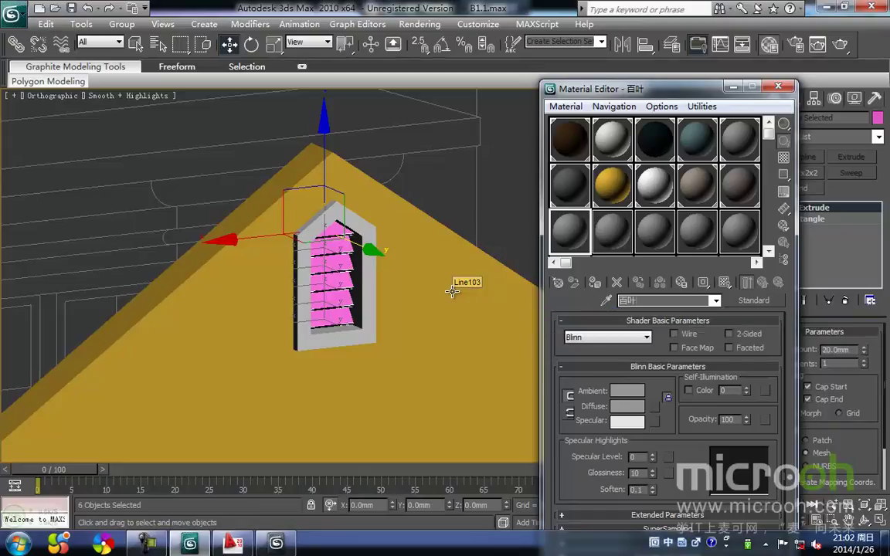
- Set the 百叶 material's ambient and diffuse colour to brown and assign it to the six louvre slats
click(622, 391)
mouse_move(317, 151)
mouse_down()
mouse_move(323, 174)
mouse_move(287, 168)
mouse_up()
drag(409, 150, 409, 108)
click(510, 204)
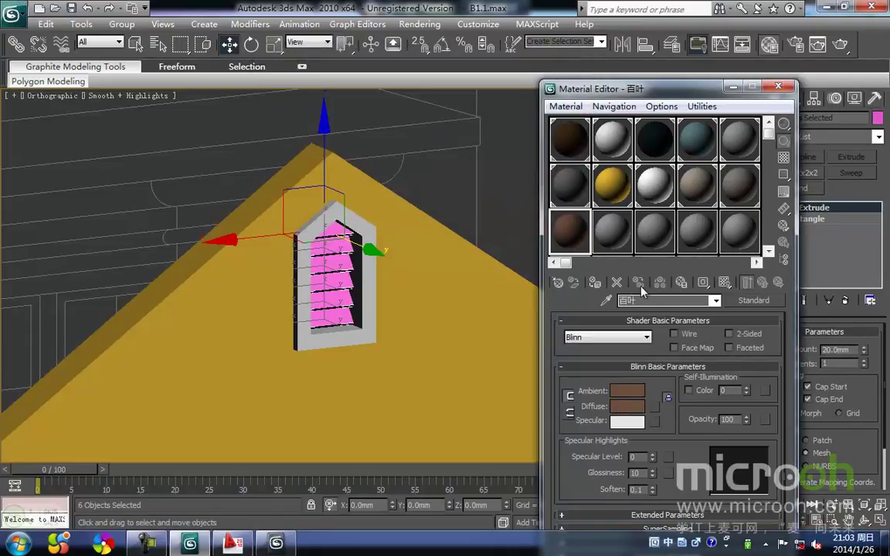
click(597, 282)
click(778, 86)
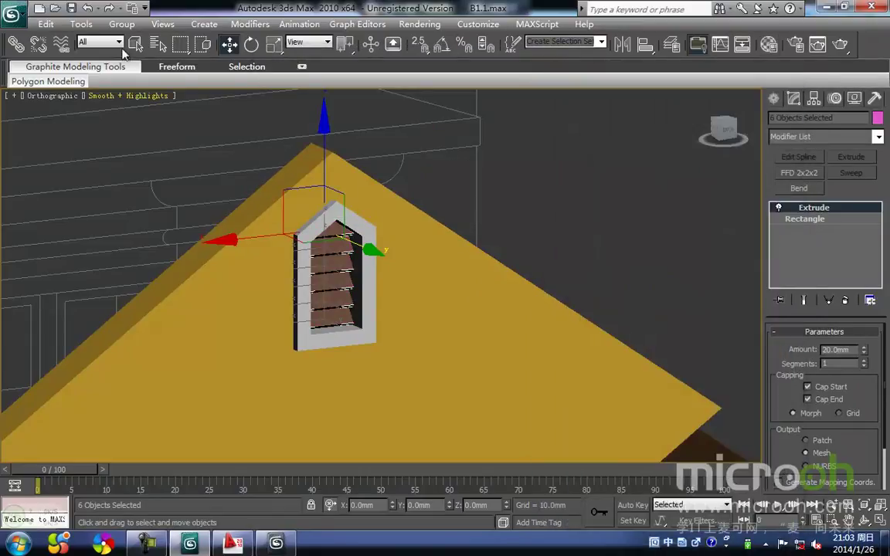
- Group the six louvre slats under the suggested group name and clear the selection
click(122, 24)
click(135, 39)
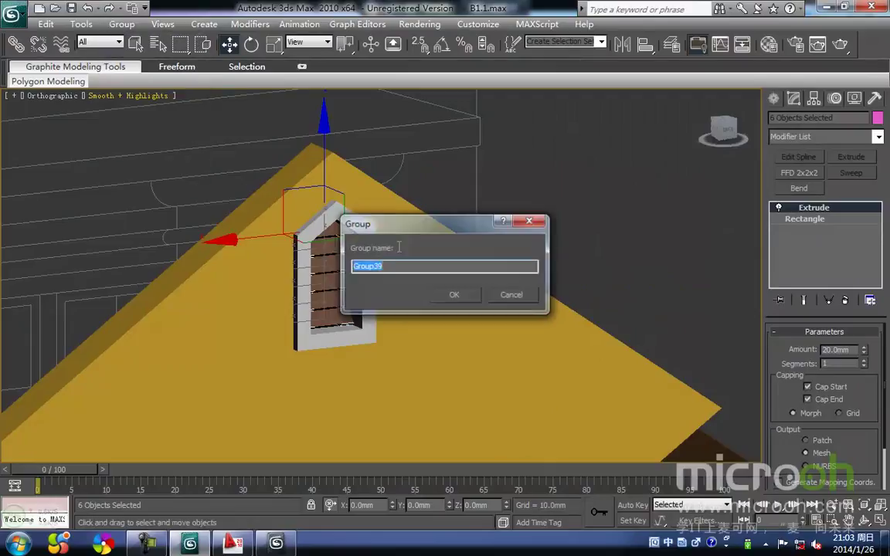
click(455, 298)
click(533, 191)
- Examine the finished gable vent and the whole back elevation with its windows and porch
scroll(422, 220, down, 2)
middle_drag(441, 243, 400, 232)
key(b)
key(z)
key(ctrl+space)
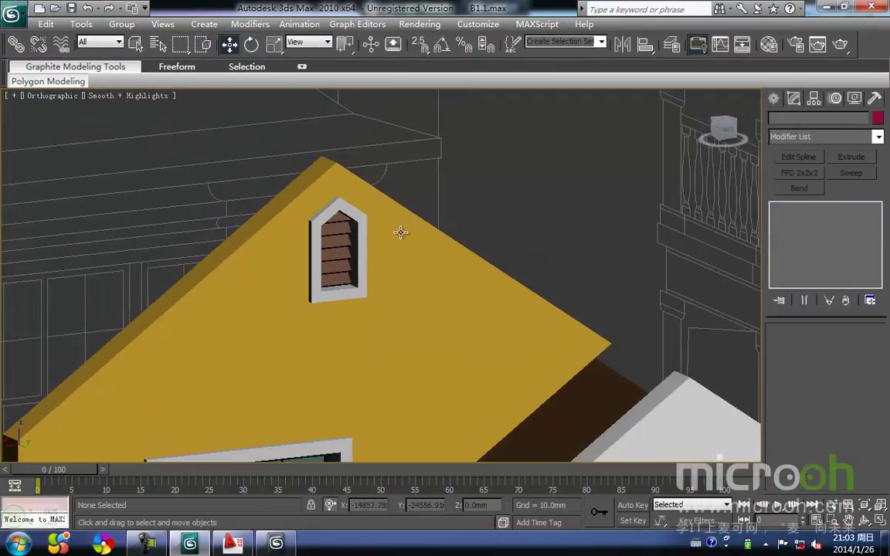
key(k)
key(z)
scroll(361, 258, up, 4)
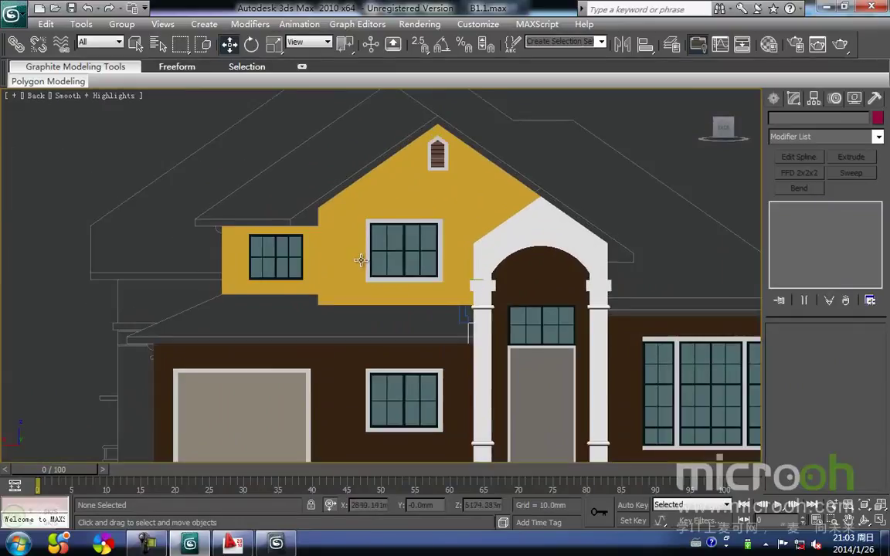
scroll(368, 234, down, 3)
scroll(377, 214, up, 2)
- Draw a rectangle 650 mm long and 225 mm wide in plan, filling the side-wall gap between the two yellow upper-storey walls
key(t)
scroll(357, 311, down, 3)
scroll(266, 234, up, 6)
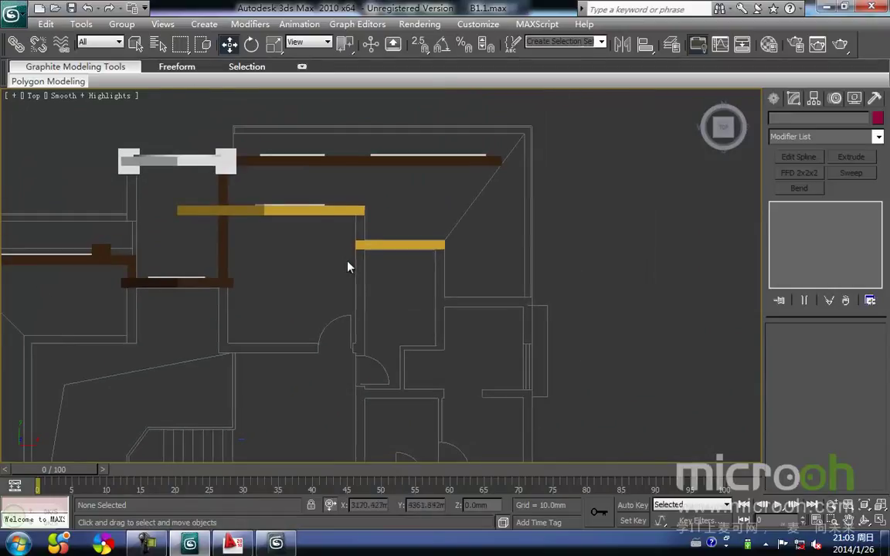
scroll(346, 302, up, 3)
scroll(349, 178, up, 3)
middle_drag(327, 208, 323, 303)
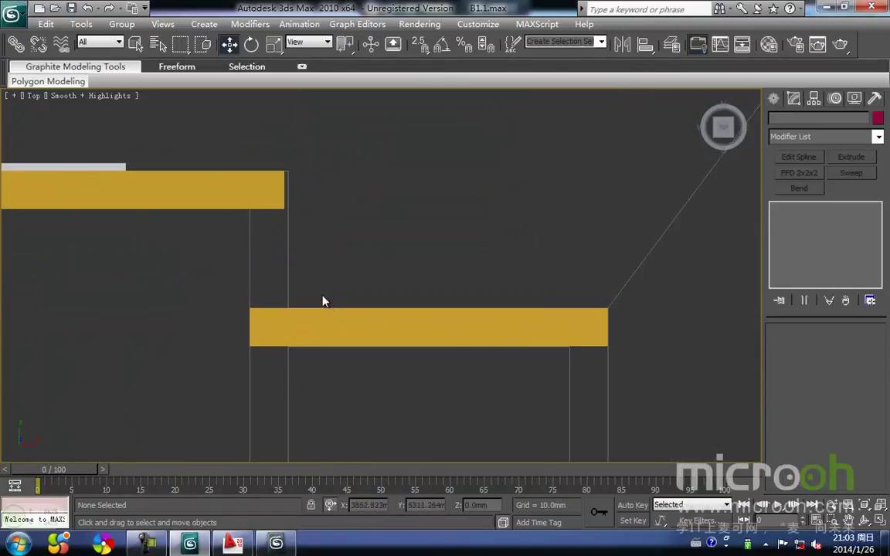
key(F3)
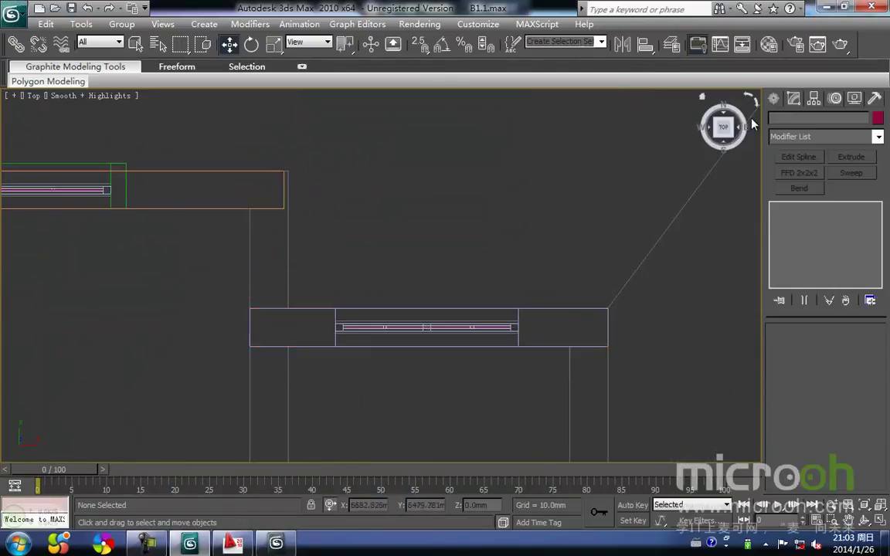
click(773, 98)
click(796, 185)
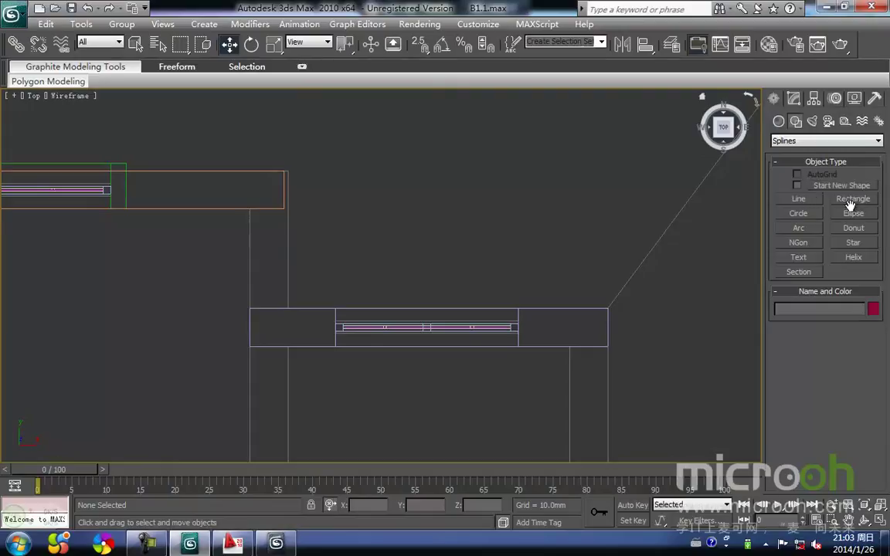
click(852, 200)
middle_drag(294, 187, 348, 224)
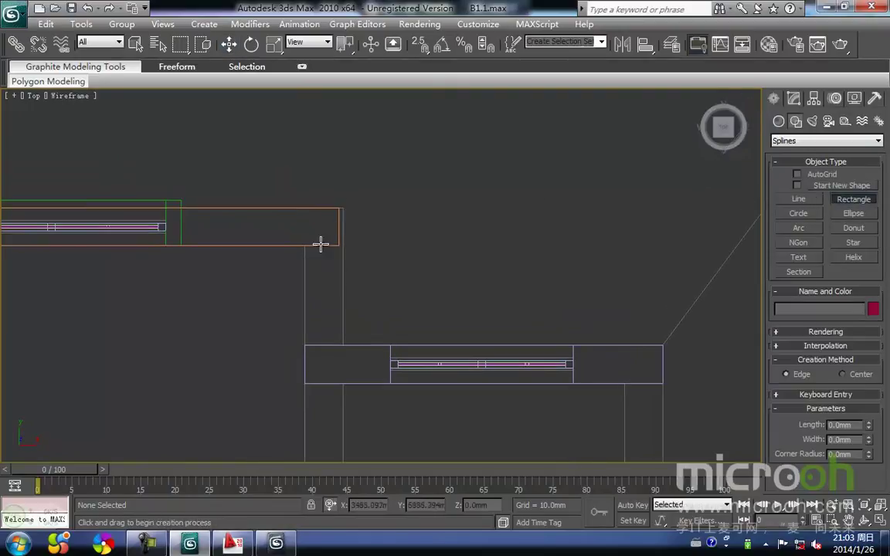
scroll(337, 222, up, 2)
scroll(316, 181, down, 2)
middle_drag(142, 226, 241, 279)
scroll(196, 266, down, 4)
scroll(442, 286, up, 4)
mouse_move(444, 303)
middle_down()
mouse_move(371, 314)
mouse_move(439, 294)
middle_up()
key(v)
key(k)
key(z)
middle_drag(312, 237, 373, 271)
scroll(328, 271, up, 4)
scroll(294, 272, up, 3)
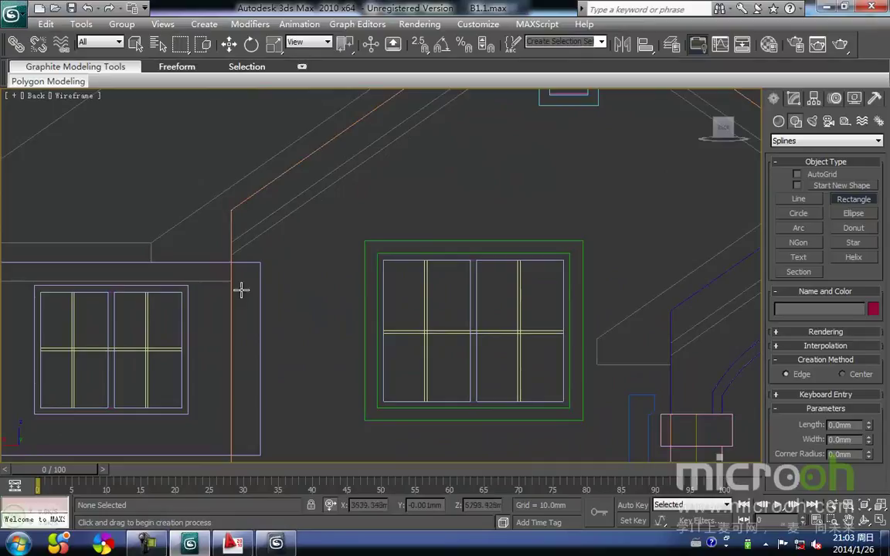
scroll(255, 266, down, 3)
key(t)
scroll(324, 278, down, 1)
scroll(307, 268, up, 8)
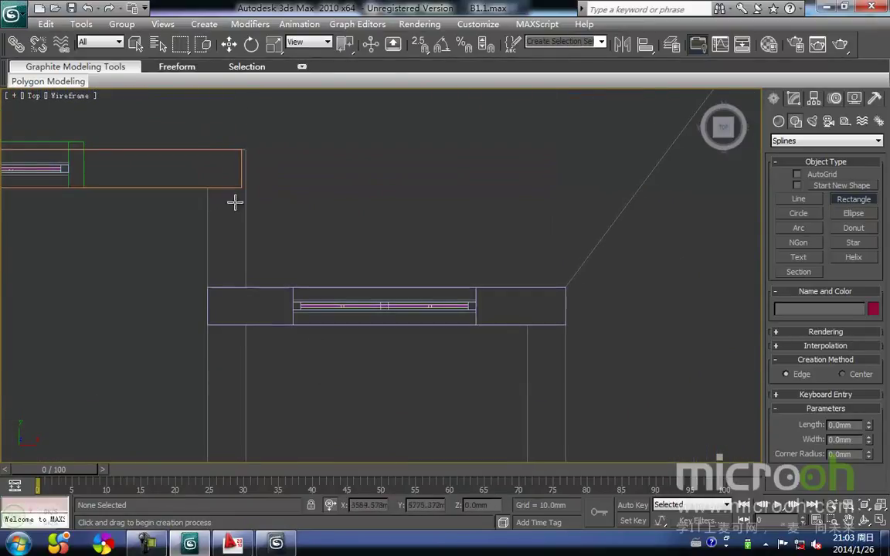
drag(240, 187, 208, 286)
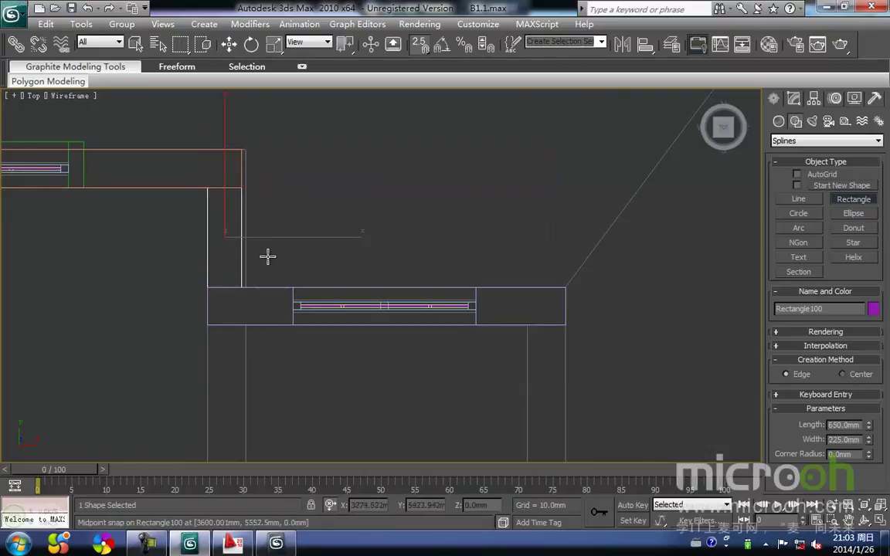
- Raise the rectangle in the back elevation, snapping it to the bottom edge of the yellow gable wall
key(w)
scroll(220, 247, down, 3)
key(k)
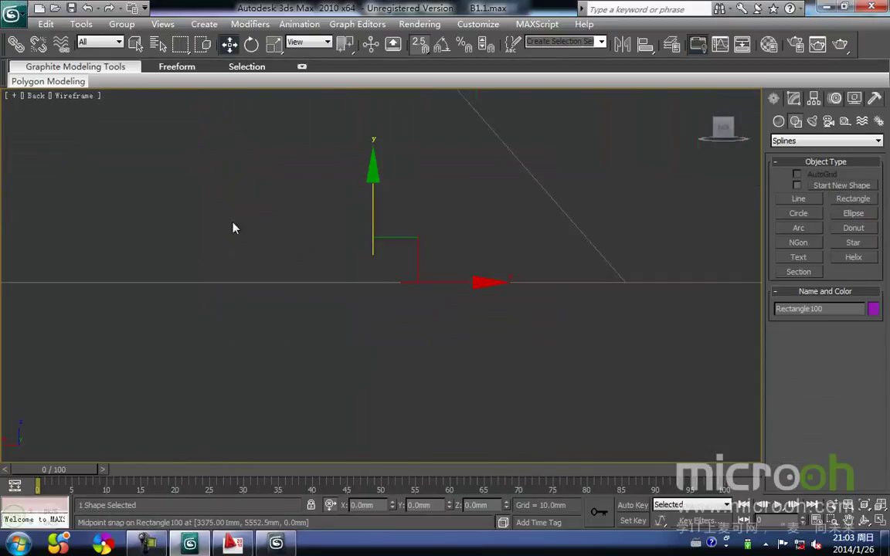
scroll(283, 231, down, 6)
scroll(358, 279, up, 4)
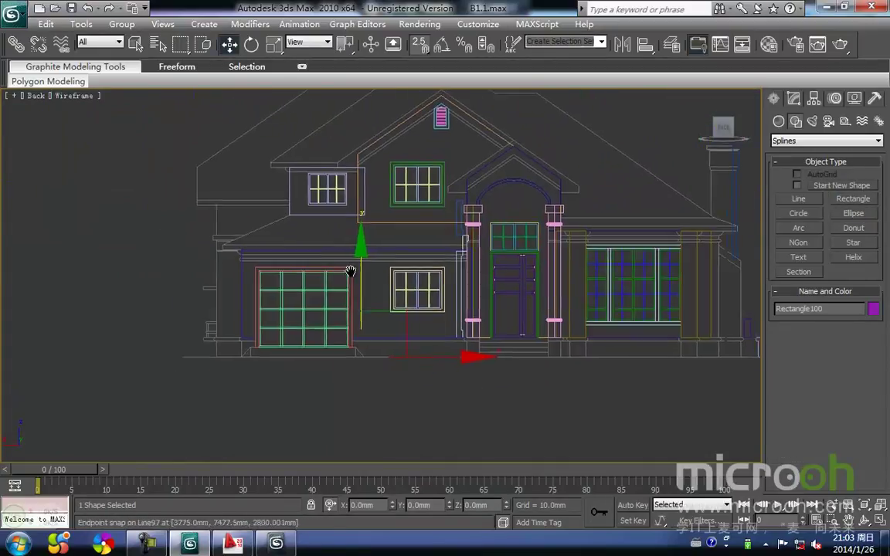
drag(354, 300, 356, 176)
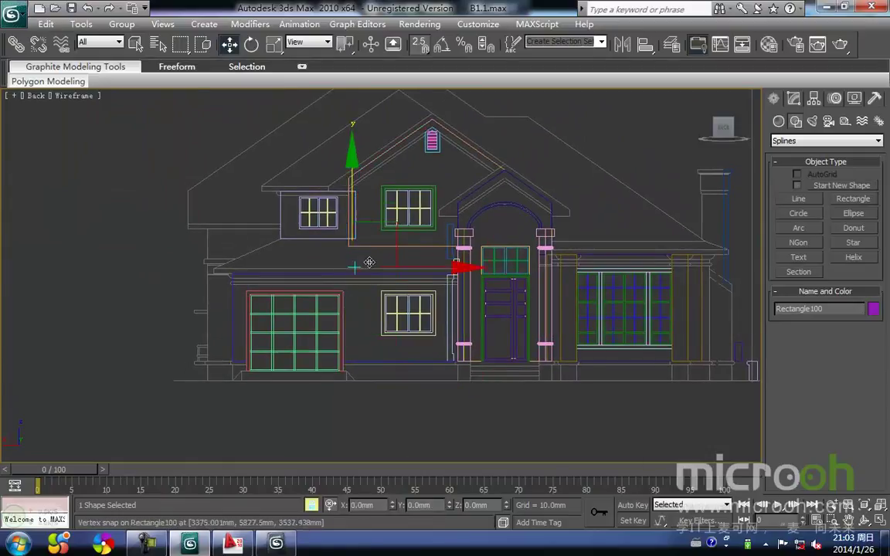
scroll(378, 274, up, 4)
middle_drag(355, 272, 355, 301)
drag(306, 292, 314, 254)
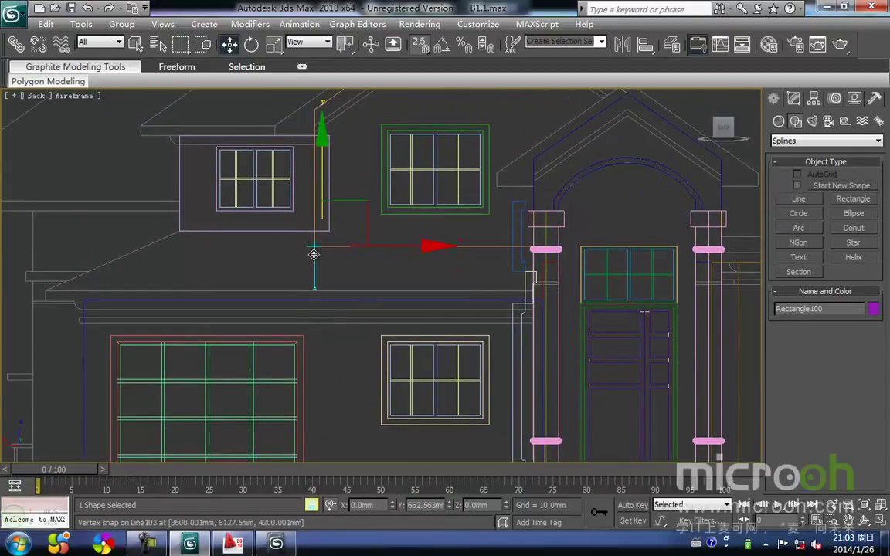
middle_drag(317, 269, 310, 314)
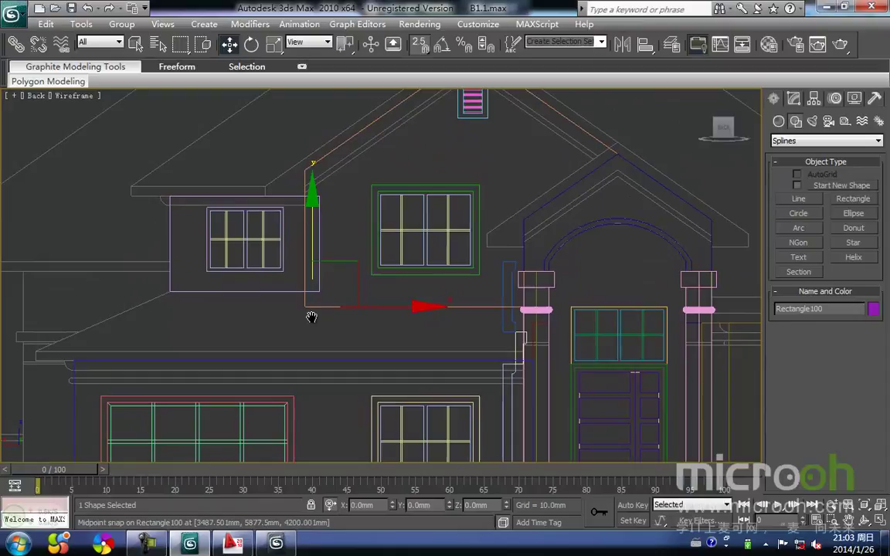
- Apply an Extrude modifier to the connecting-wall rectangle
click(793, 99)
click(850, 156)
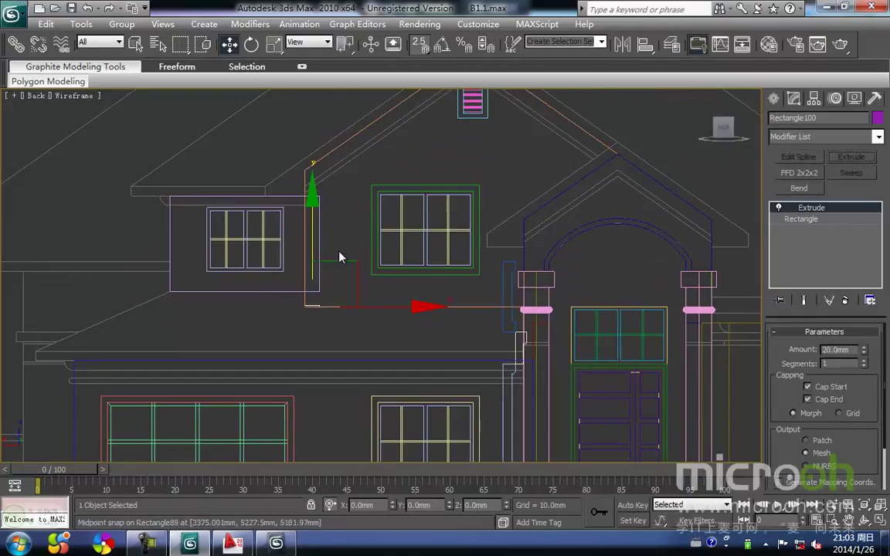
scroll(385, 200, up, 2)
middle_drag(386, 199, 359, 291)
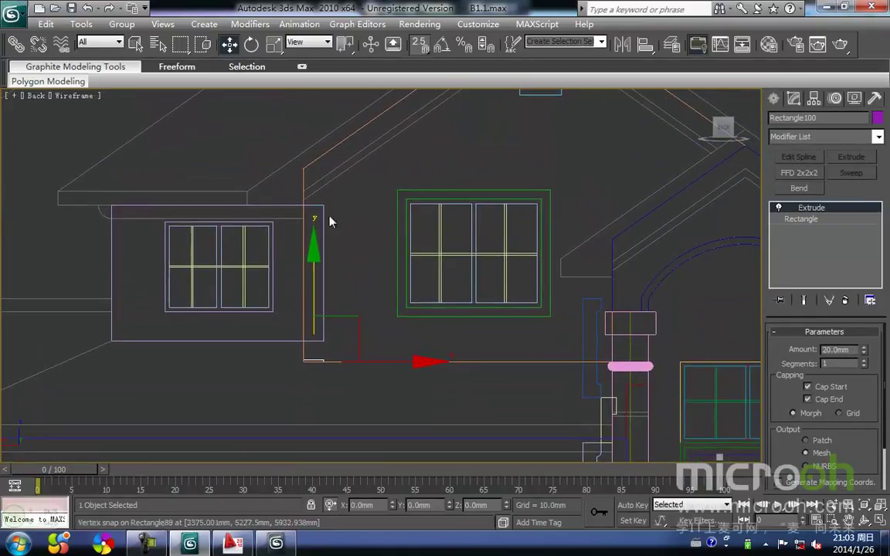
middle_drag(334, 246, 323, 282)
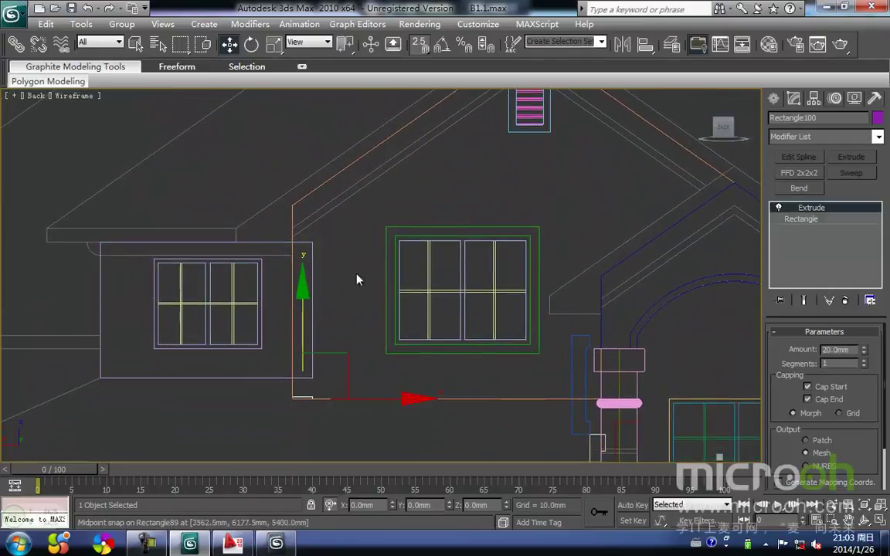
- Measure the yellow gable wall's vertical side edge from its bottom corner to the eaves with a Tape helper
click(775, 99)
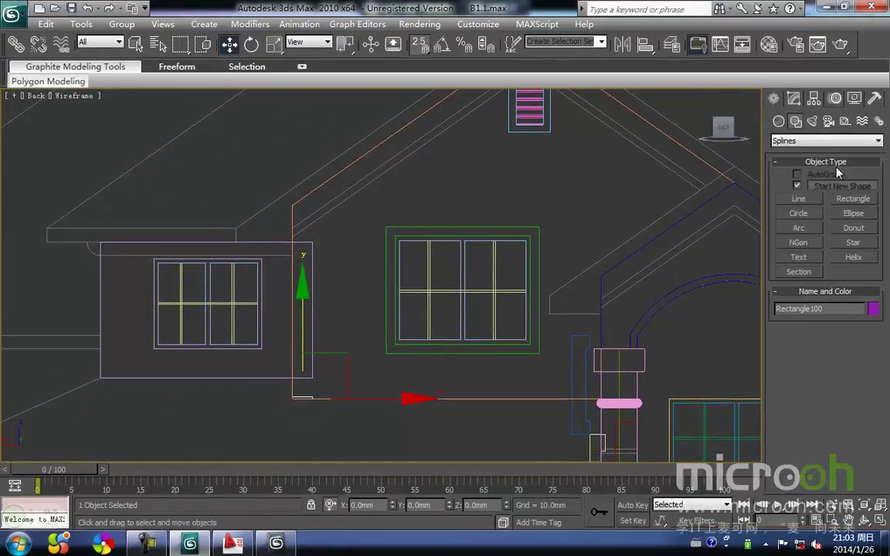
click(845, 126)
click(853, 232)
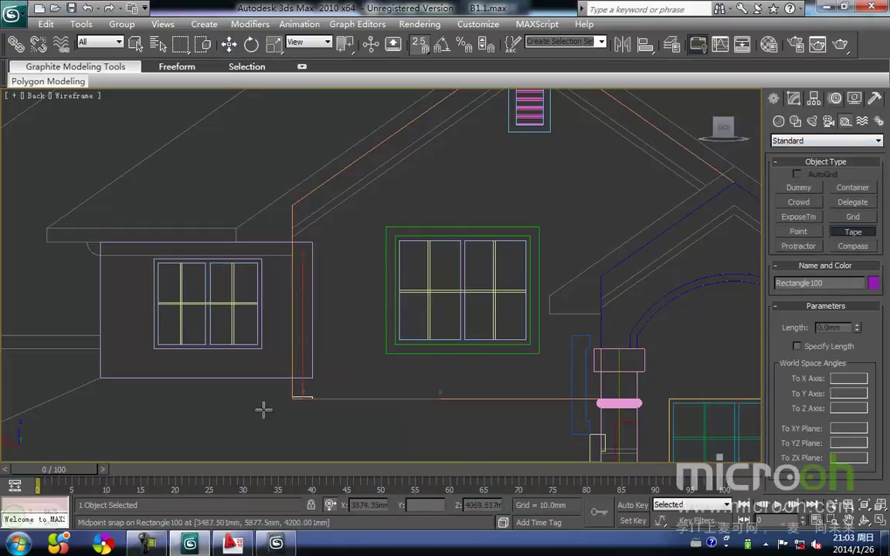
drag(287, 408, 281, 201)
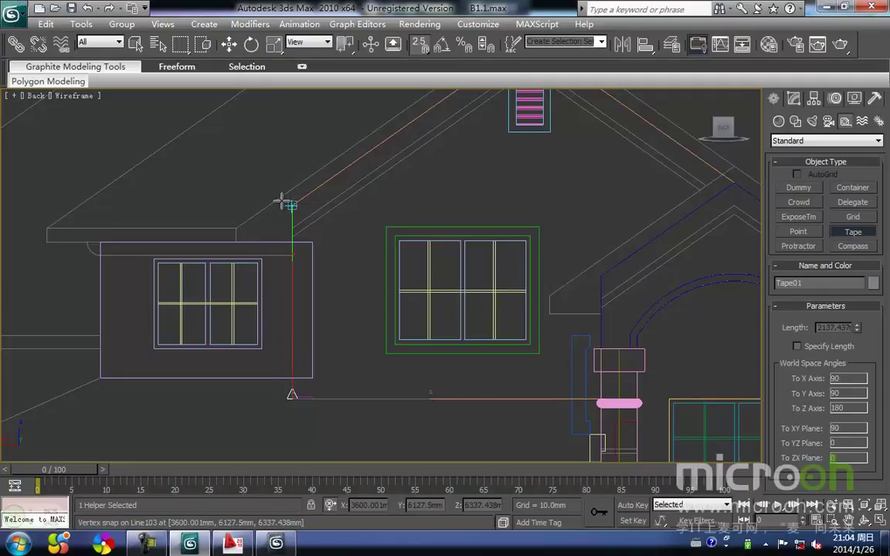
right_click(280, 201)
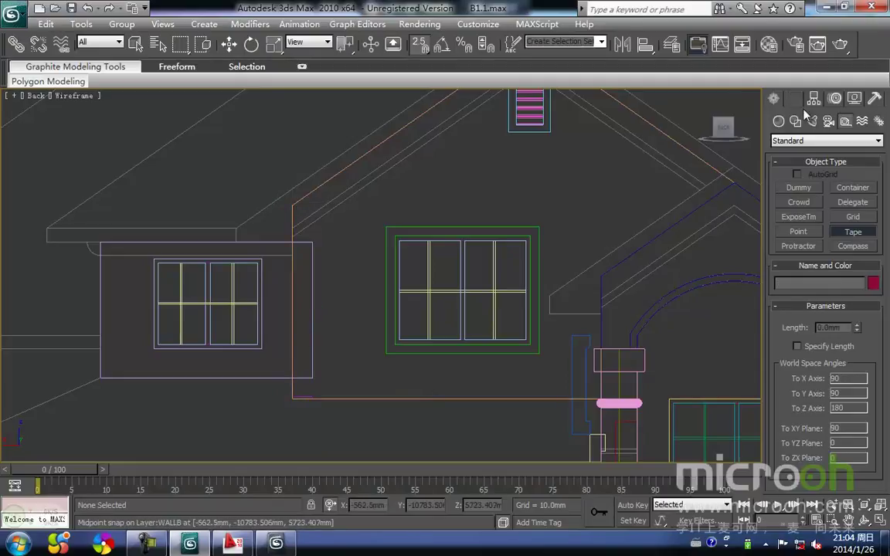
key(w)
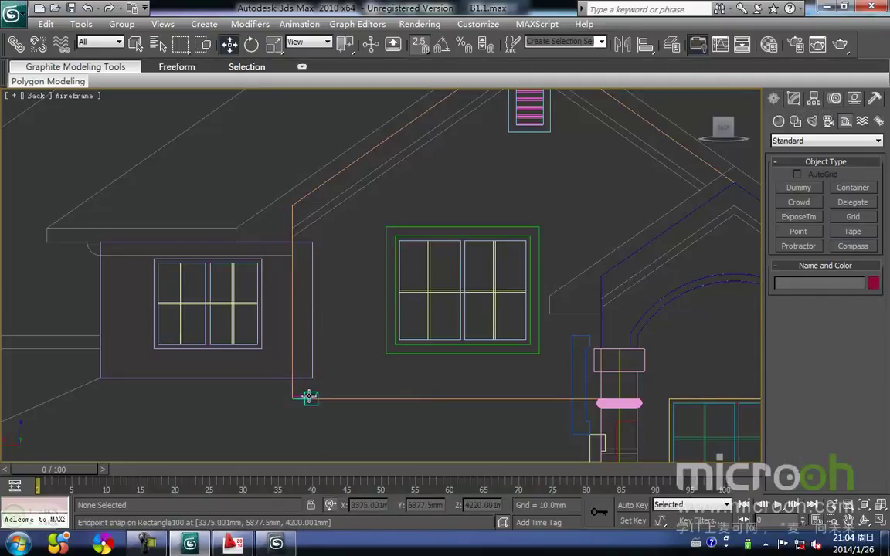
- Set the connecting wall's extrusion amount to 2137 mm
click(309, 398)
click(309, 397)
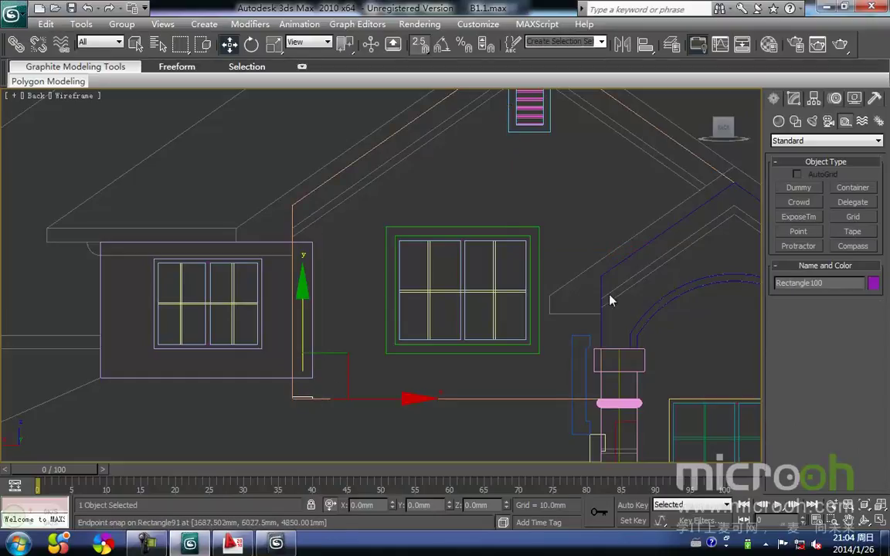
click(794, 98)
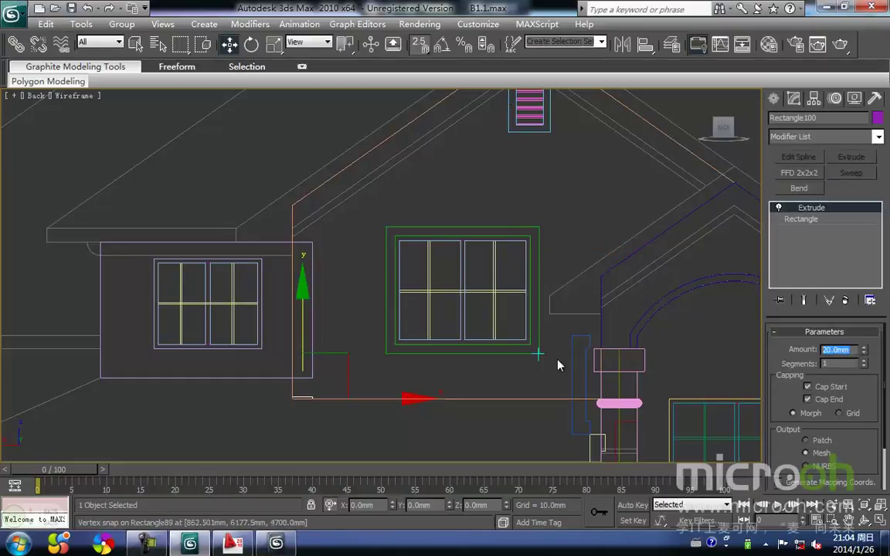
text(2137)
key(Return)
middle_drag(356, 366, 348, 329)
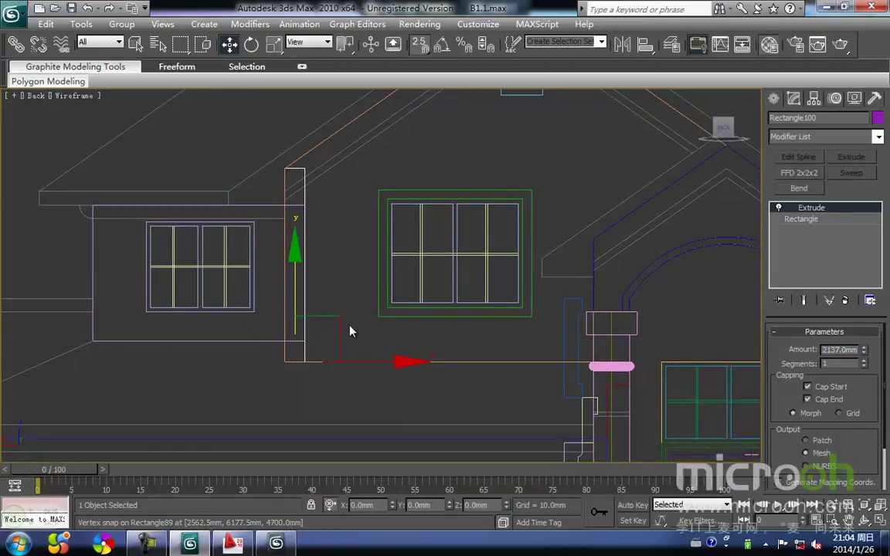
- Assign the 黄色外墙涂料 material to the connecting wall, show the model shaded from an angle and clear the selection
click(698, 44)
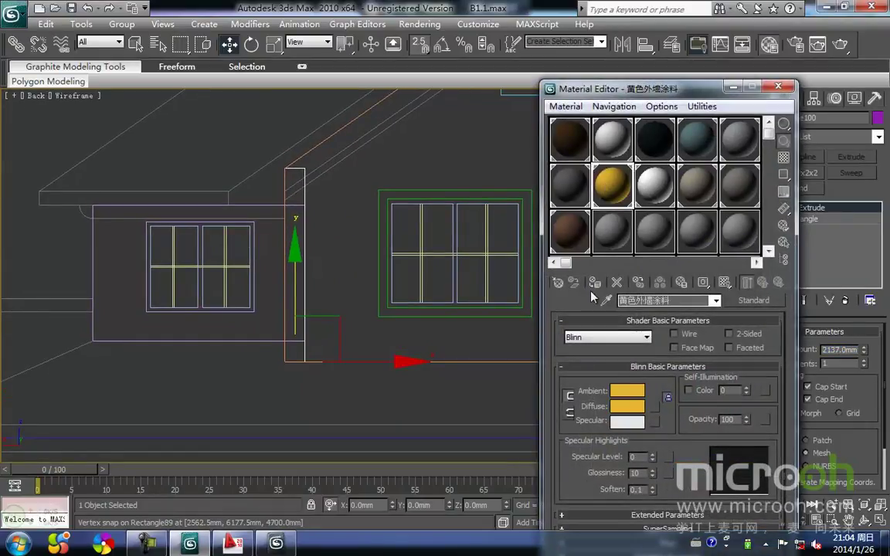
click(732, 87)
scroll(389, 252, down, 5)
key(F3)
mouse_move(298, 368)
alt+middle_down()
mouse_move(417, 413)
mouse_move(287, 267)
alt+middle_up()
click(501, 405)
- Examine the connecting wall and the assembled villa walls from an angle and in the back elevation, against the reference drawings
scroll(373, 291, up, 4)
middle_drag(381, 237, 358, 282)
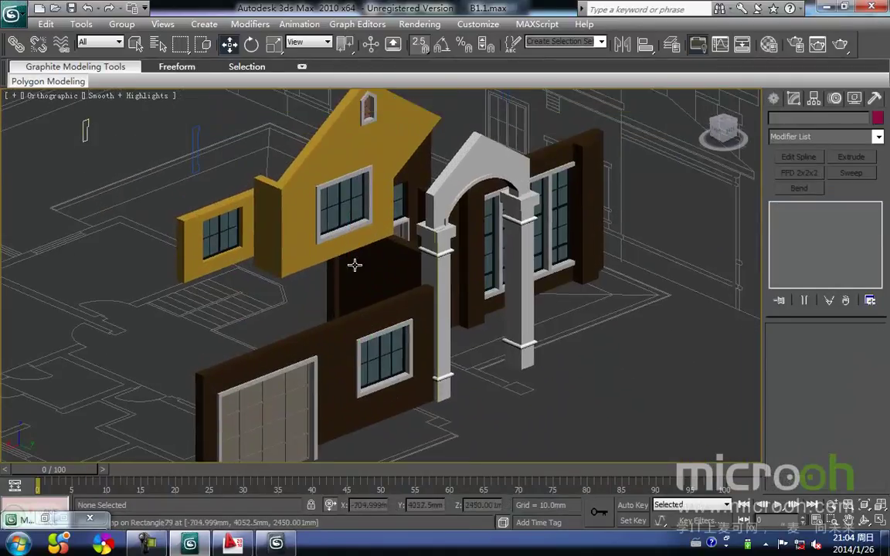
scroll(423, 282, down, 3)
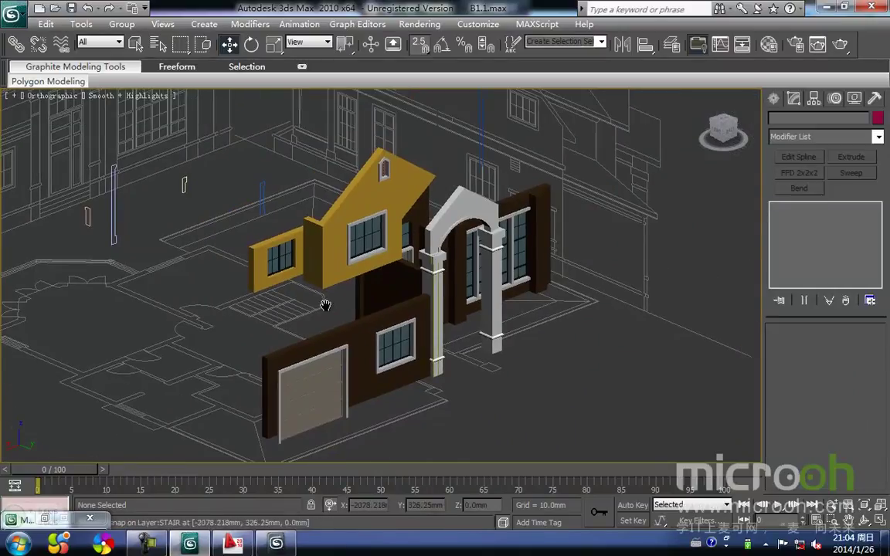
key(f)
key(k)
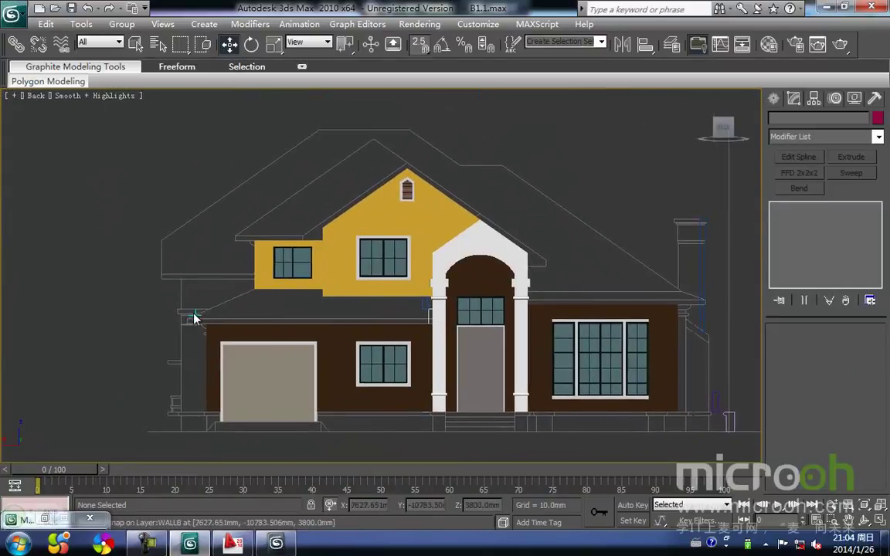
middle_drag(241, 321, 256, 322)
middle_drag(345, 284, 327, 298)
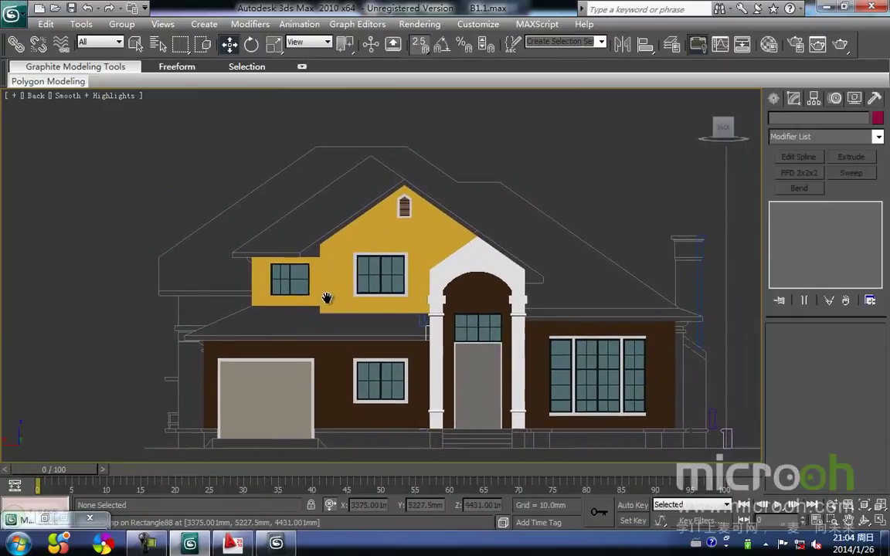
key(F3)
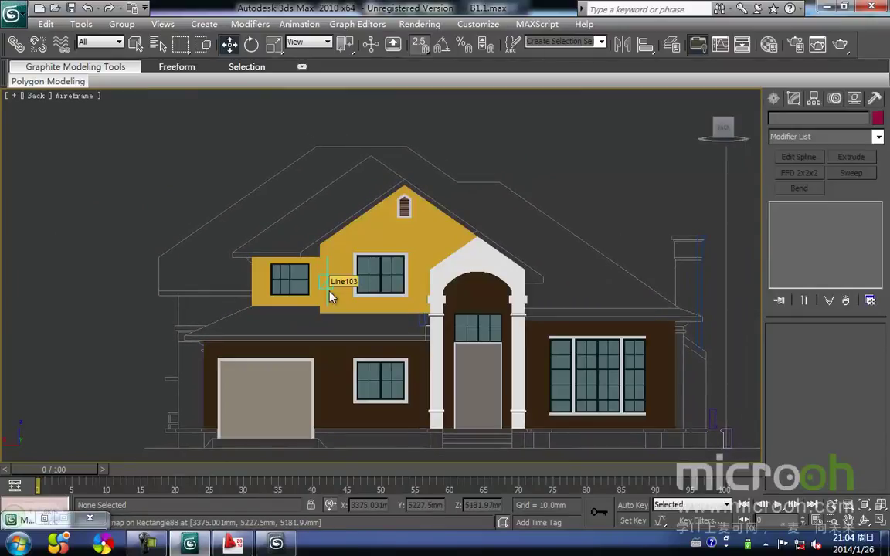
middle_drag(306, 323, 338, 312)
key(F3)
scroll(351, 302, down, 3)
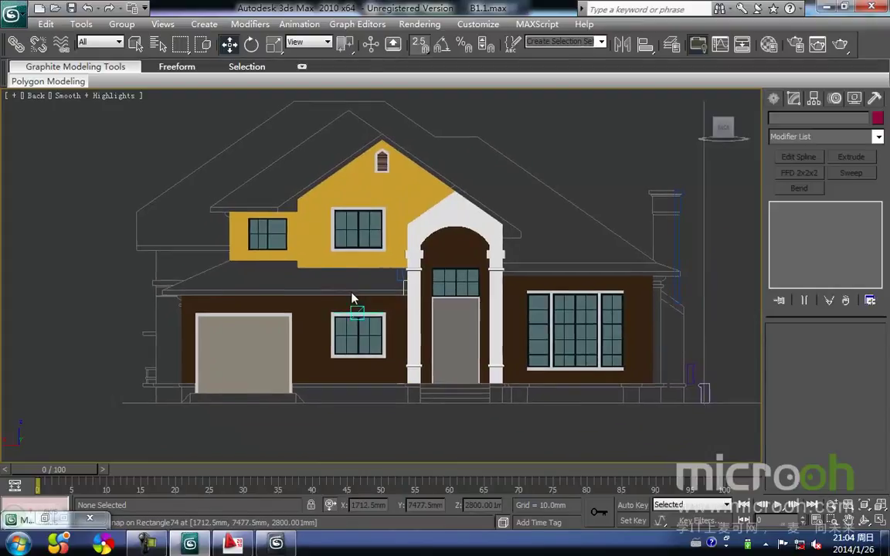
alt+middle_drag(462, 367, 482, 404)
alt+middle_drag(397, 393, 228, 300)
scroll(495, 383, down, 2)
scroll(494, 382, up, 2)
middle_drag(503, 335, 499, 359)
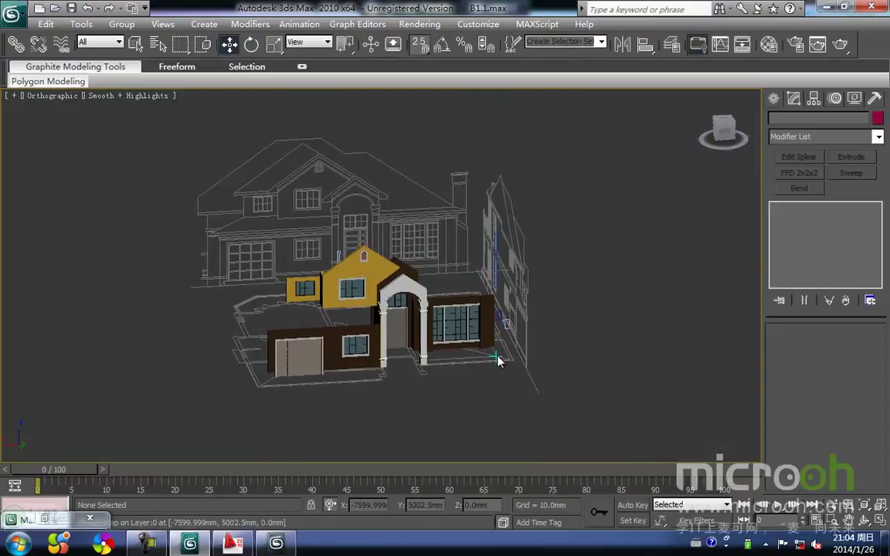
scroll(433, 344, down, 3)
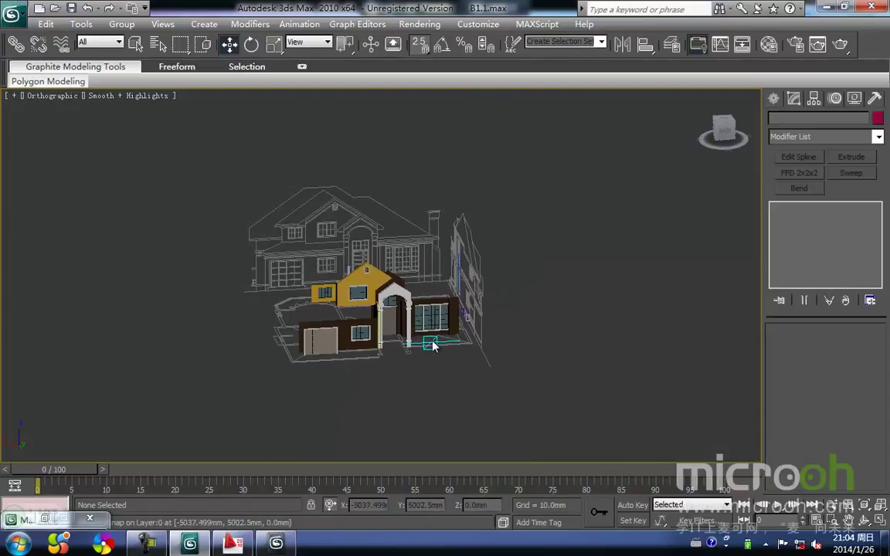
middle_drag(433, 345, 426, 352)
- Examine the villa's right-side elevation shaded and in wireframe, and the upper-floor plan around the end of the garage wall
key(r)
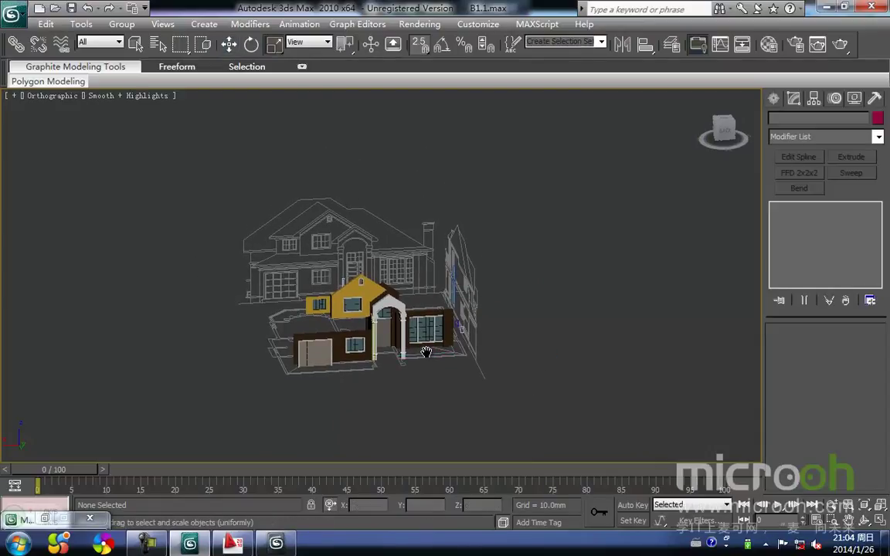
key(r)
key(v)
key(r)
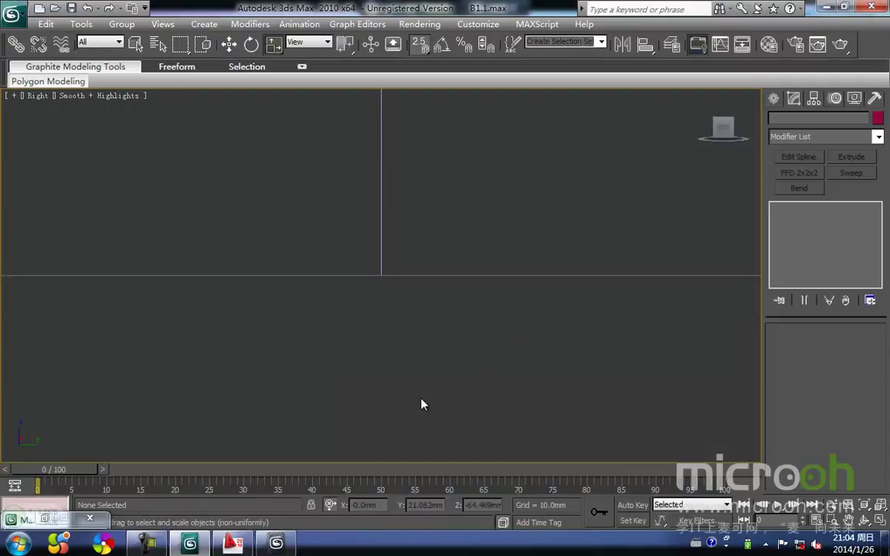
key(z)
middle_drag(405, 382, 403, 347)
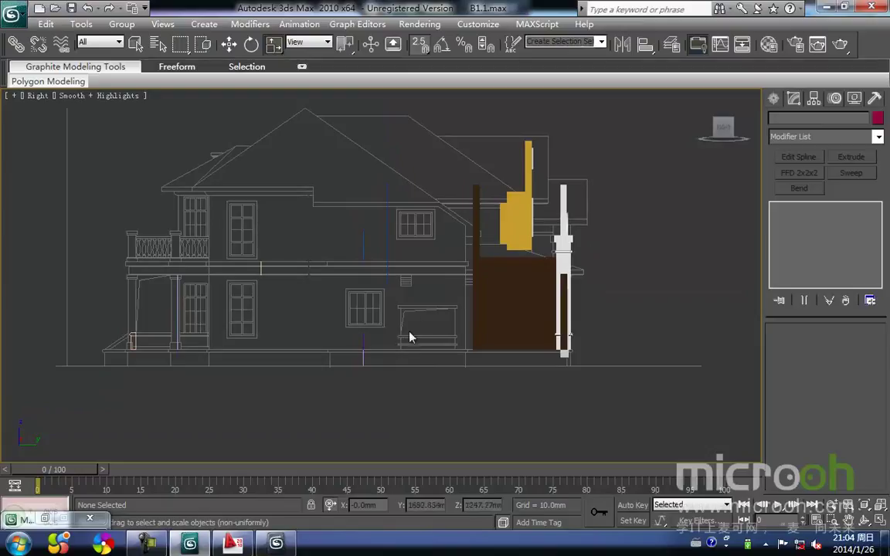
middle_drag(495, 299, 474, 309)
key(F3)
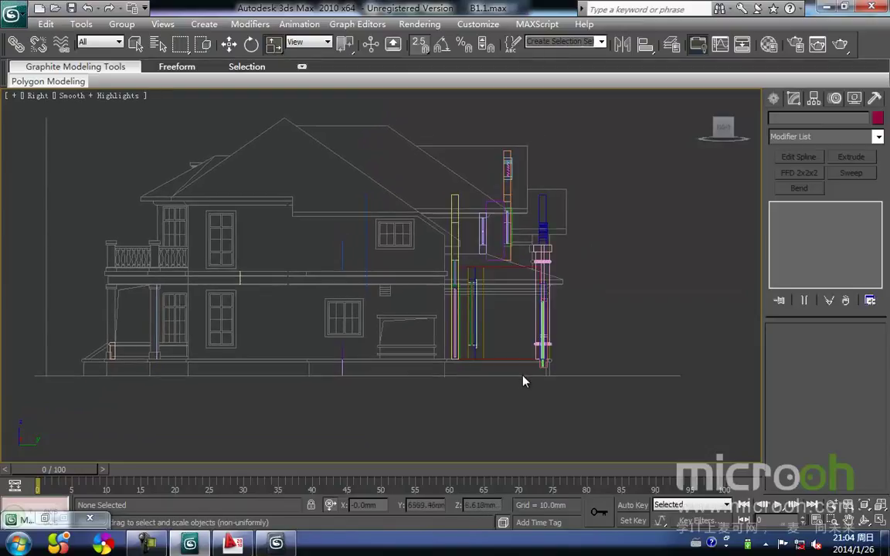
key(F3)
middle_drag(481, 367, 491, 356)
key(t)
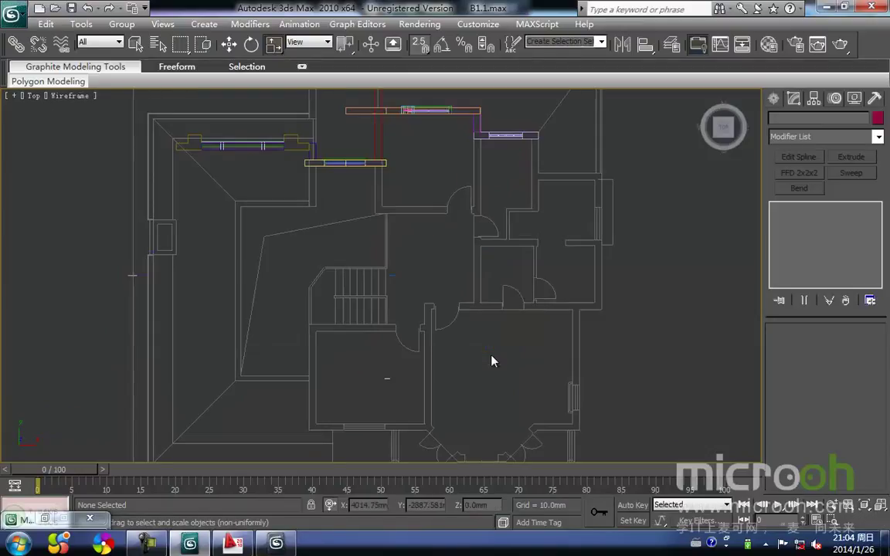
scroll(363, 317, up, 6)
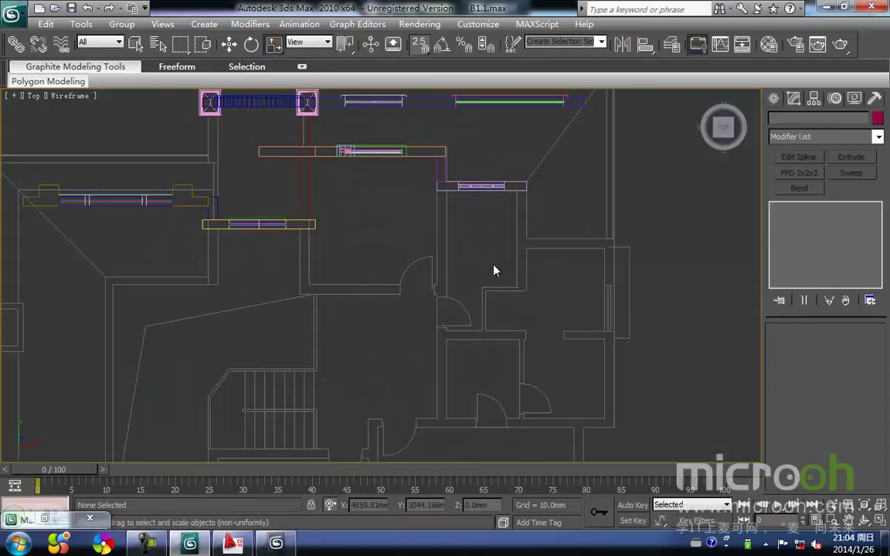
middle_drag(498, 269, 421, 321)
middle_drag(499, 292, 433, 320)
- Show the p1 plan layer and hide the p2 plan layer
click(671, 44)
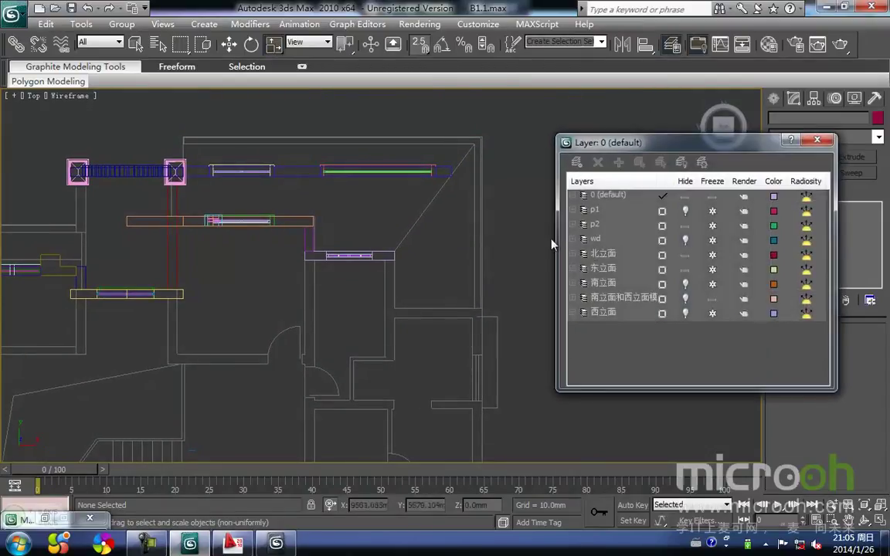
click(686, 210)
click(684, 226)
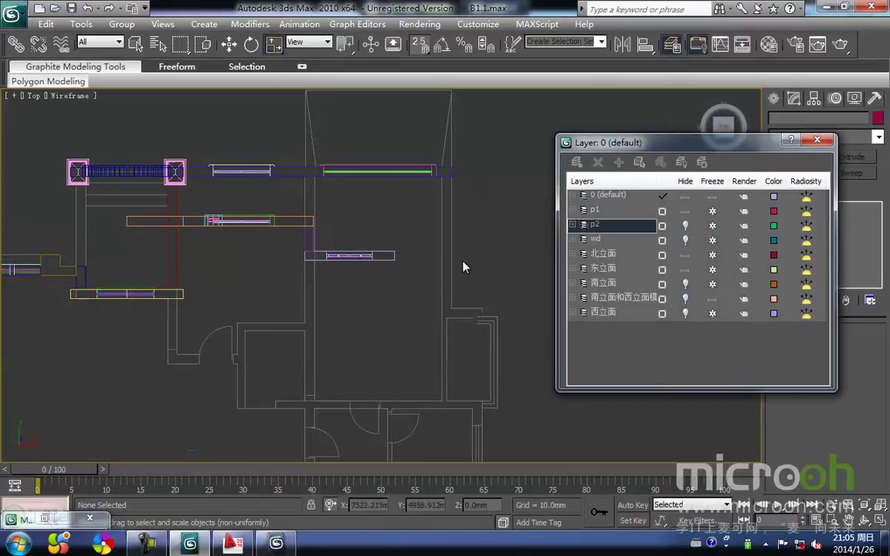
click(466, 262)
click(816, 139)
- Compare the ground-floor plan beside the garage wall with the right-side elevation to locate the garage side wall
middle_drag(521, 299, 365, 287)
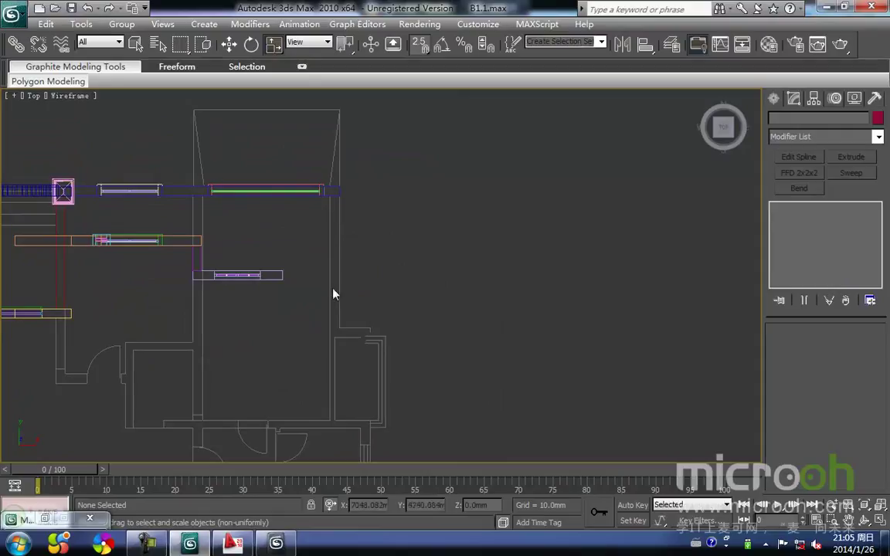
middle_drag(373, 341, 349, 218)
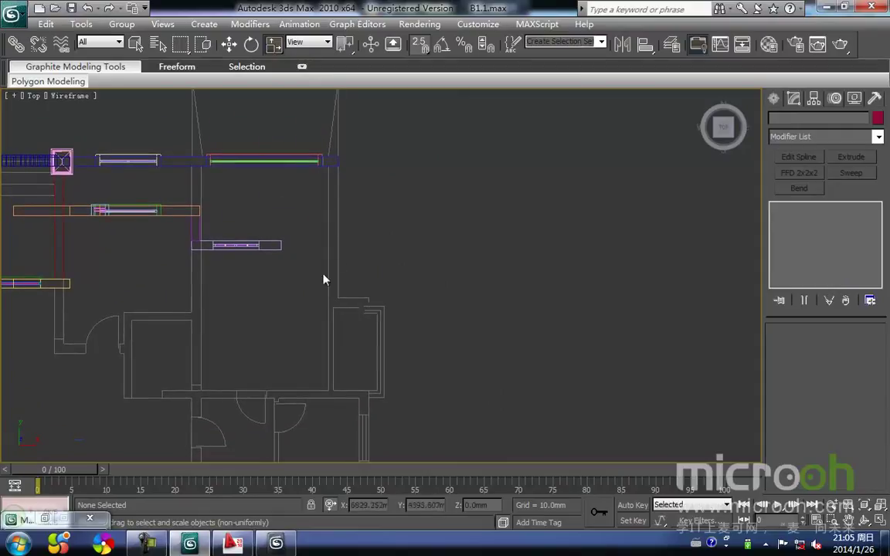
middle_drag(361, 303, 385, 255)
scroll(401, 254, down, 2)
key(r)
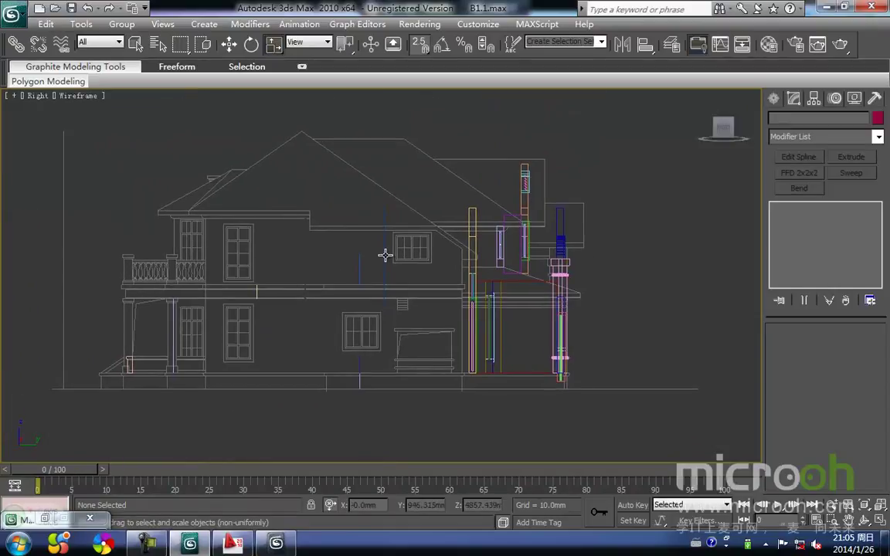
key(shift+g)
middle_drag(474, 327, 397, 310)
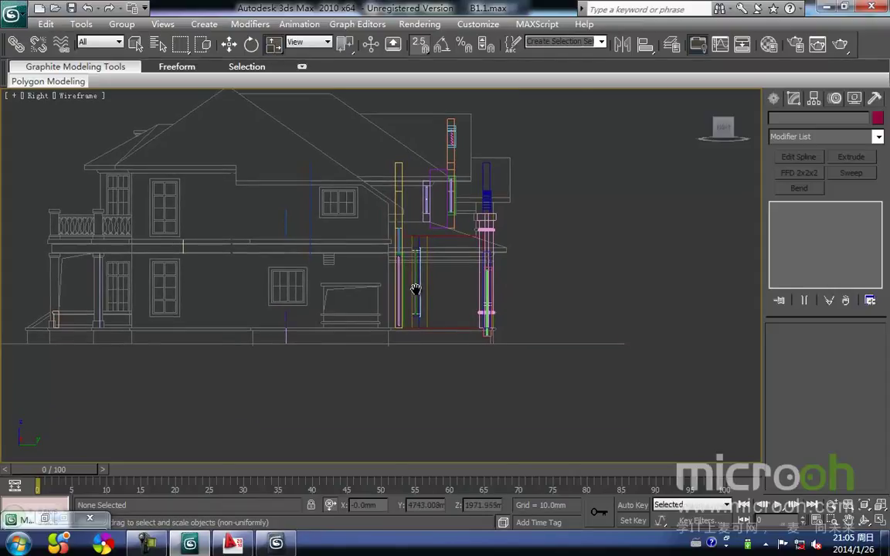
key(t)
scroll(415, 290, down, 3)
scroll(423, 236, up, 8)
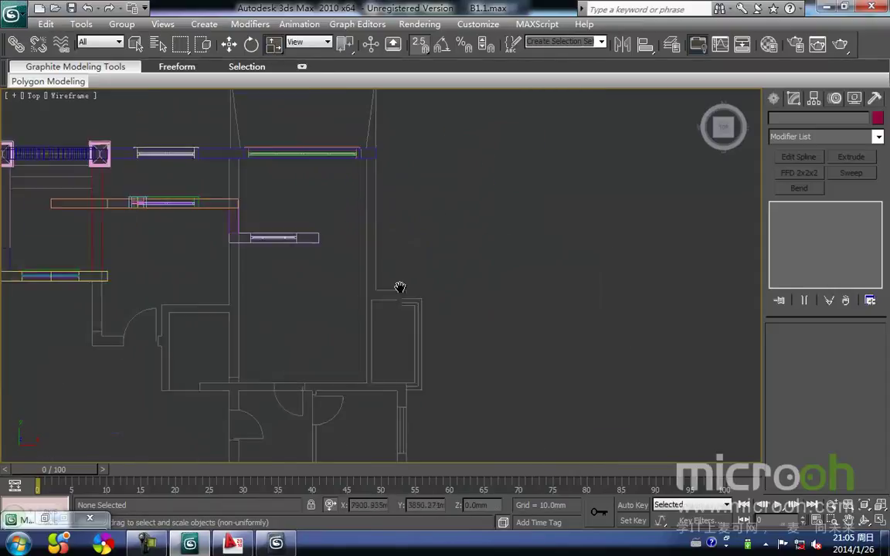
- Start a Line outline at the garage front wall's rear corner and trace the side wall's outer edge to the jog's outer corner
click(773, 99)
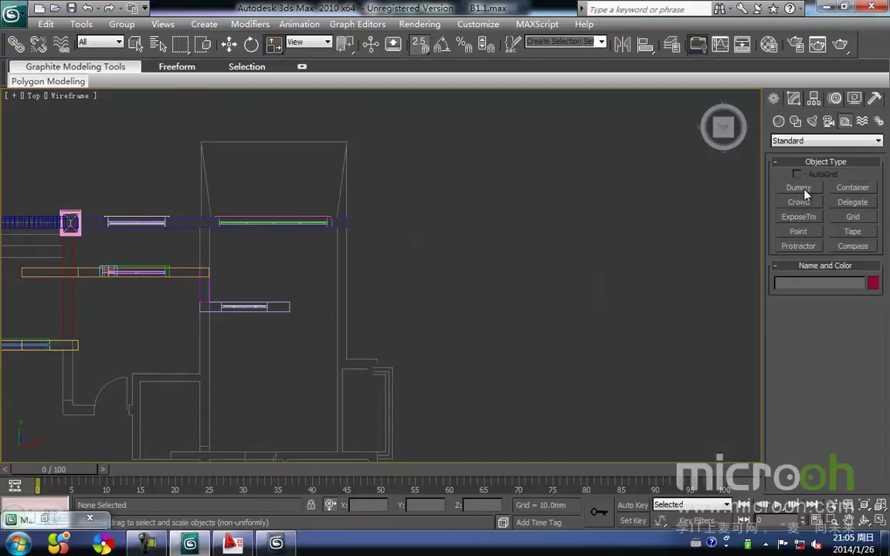
click(795, 121)
click(799, 198)
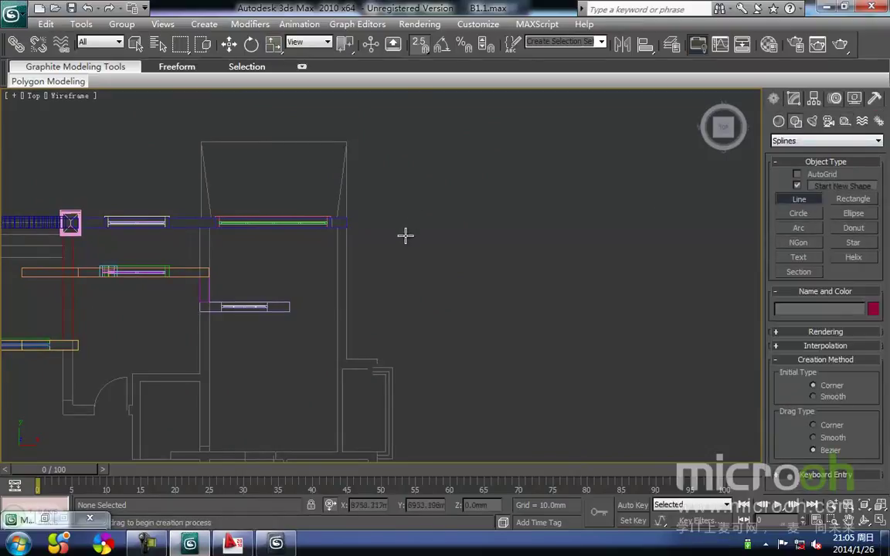
scroll(377, 221, up, 3)
scroll(377, 221, up, 2)
middle_drag(383, 147, 403, 253)
click(367, 216)
click(391, 213)
scroll(432, 384, down, 1)
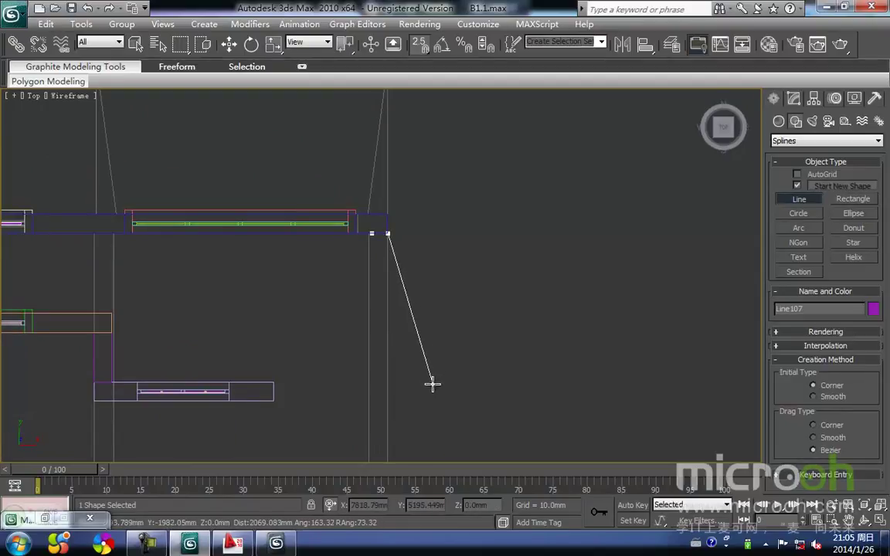
middle_drag(378, 432, 328, 322)
click(336, 387)
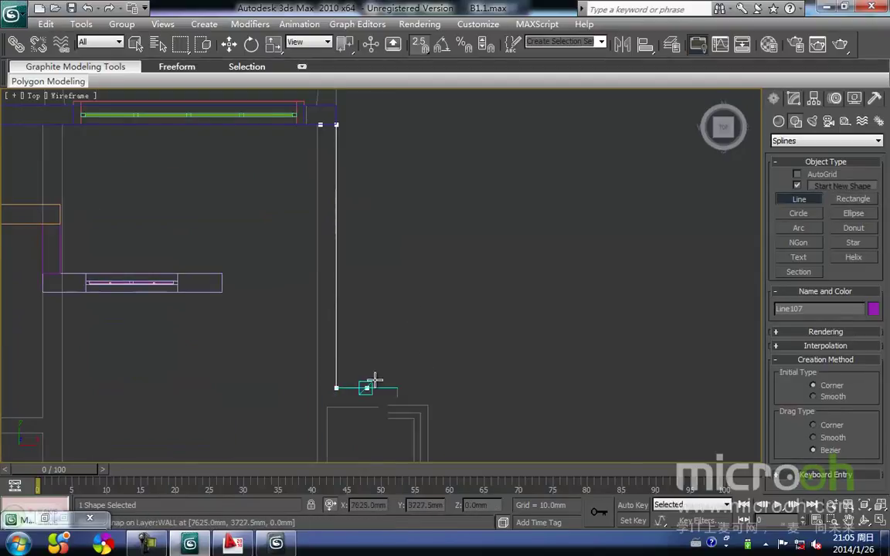
click(395, 386)
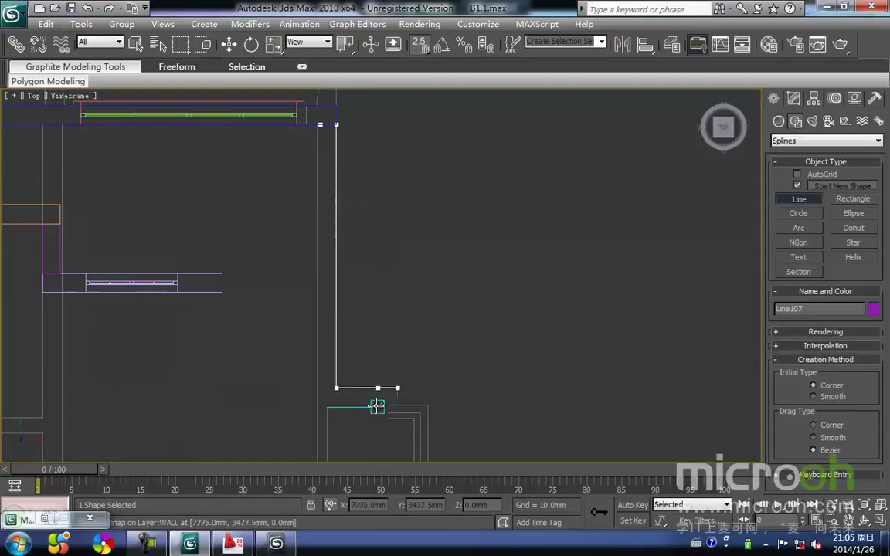
- Trace the rest of the garage side wall around the jog and back along its inner edge, and close the spline
scroll(389, 410, up, 2)
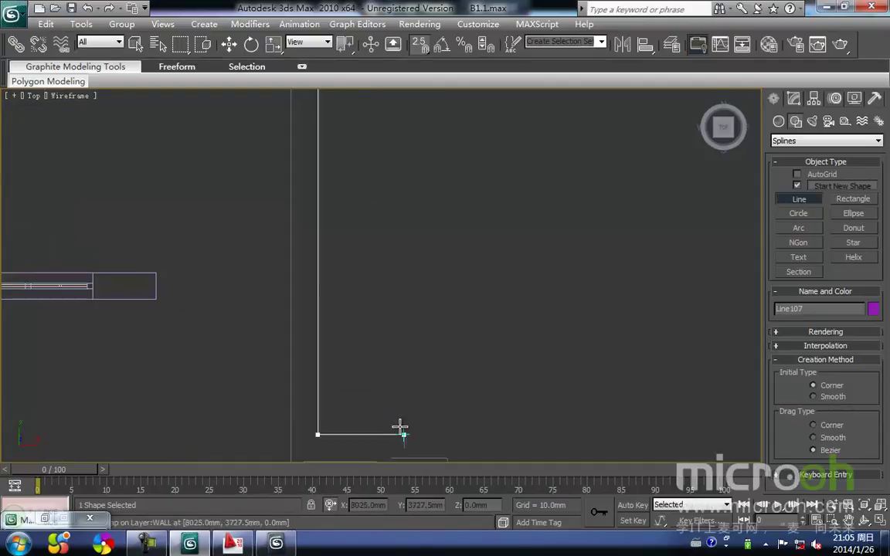
middle_drag(400, 431, 379, 277)
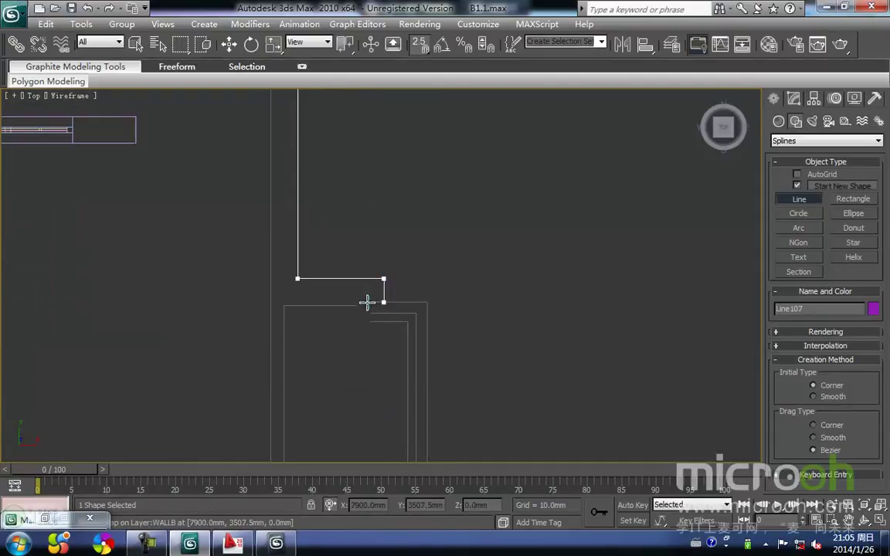
click(285, 304)
scroll(154, 319, down, 5)
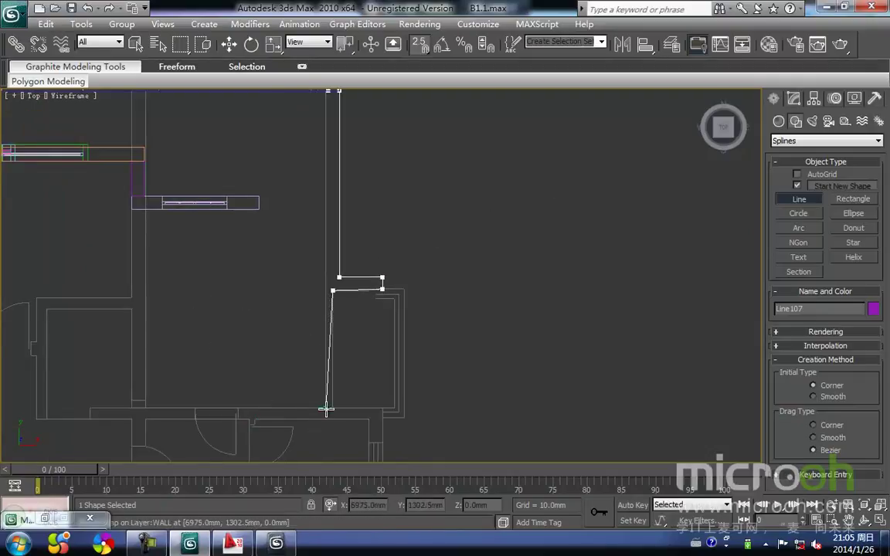
click(324, 407)
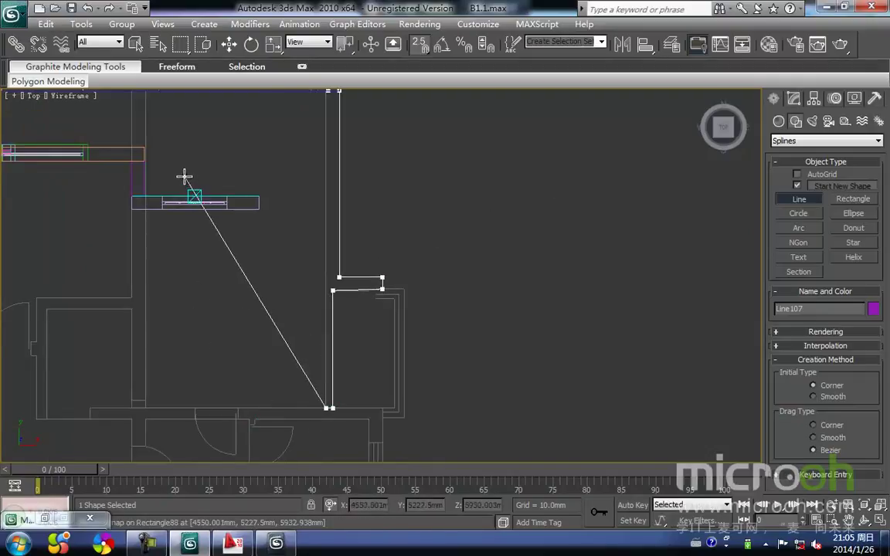
middle_drag(184, 175, 383, 274)
scroll(383, 274, down, 2)
scroll(391, 276, up, 3)
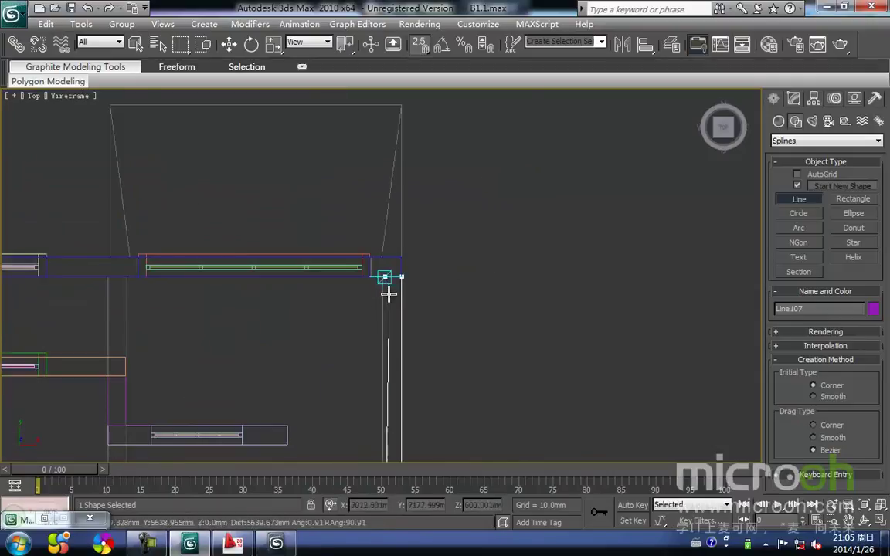
click(384, 278)
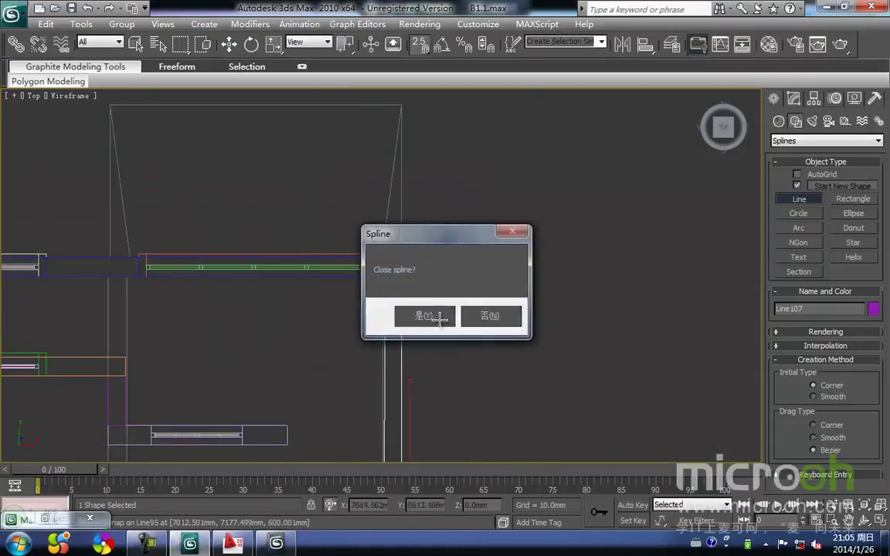
click(426, 316)
right_click(399, 302)
- Straighten the garage side wall outline by aligning its uneven inner vertices with the plan's wall lines
scroll(399, 302, up, 3)
middle_drag(366, 260, 364, 306)
key(1)
drag(369, 331, 336, 273)
middle_drag(352, 317, 365, 275)
key(space)
key(w)
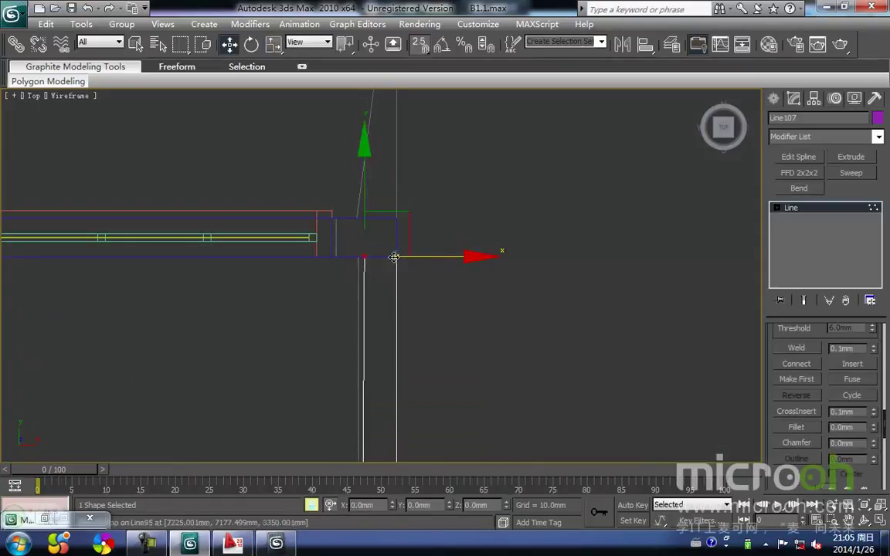
scroll(398, 295, down, 3)
middle_drag(434, 404, 399, 222)
scroll(400, 222, up, 2)
scroll(379, 272, up, 1)
drag(378, 316, 351, 287)
click(366, 228)
key(space)
drag(364, 302, 300, 281)
key(space)
click(315, 347)
scroll(313, 332, down, 2)
key(1)
- Raise the garage side wall outline vertically so that it snaps to the garage front wall's bottom edge
click(312, 321)
scroll(307, 324, down, 4)
alt+middle_drag(380, 318, 394, 355)
click(410, 349)
drag(405, 330, 331, 275)
middle_drag(375, 308, 310, 329)
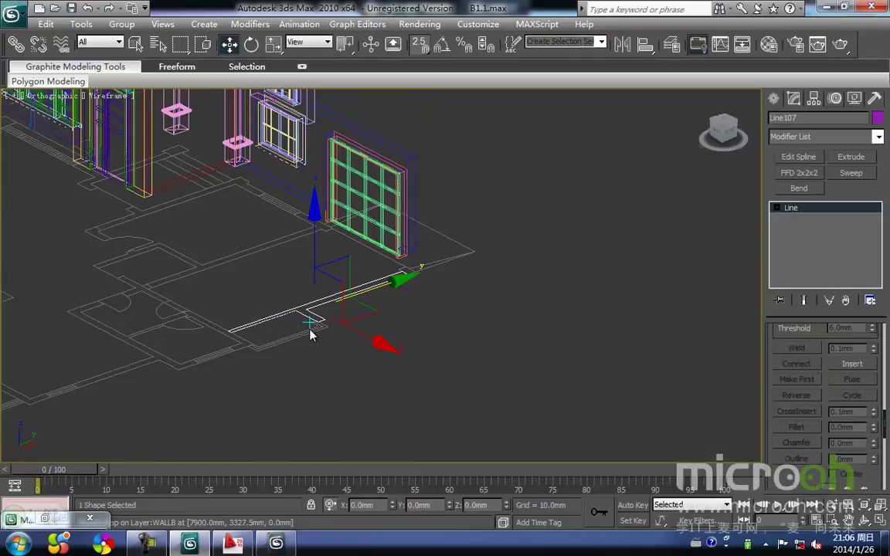
key(k)
key(z)
scroll(326, 315, down, 6)
middle_drag(339, 290, 322, 381)
drag(377, 311, 380, 180)
scroll(324, 315, up, 2)
drag(267, 258, 276, 352)
scroll(308, 359, down, 4)
alt+middle_drag(356, 358, 424, 340)
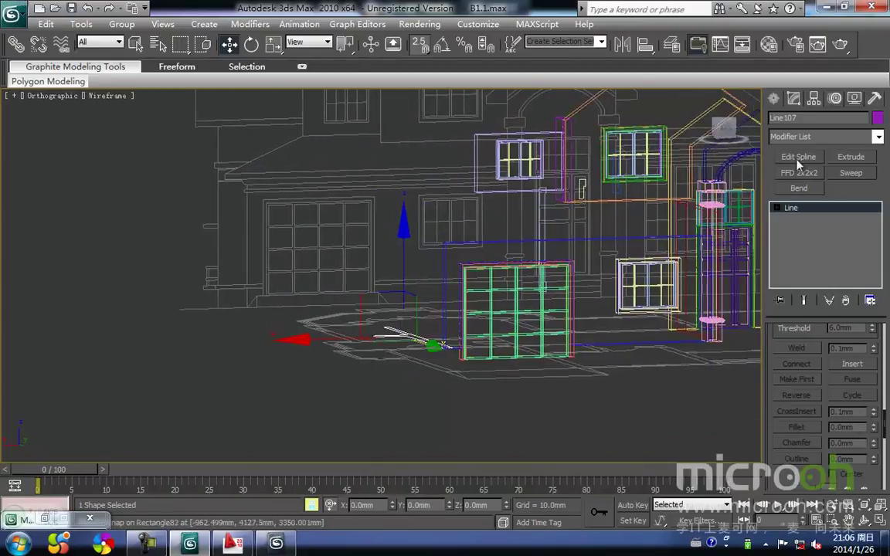
- Extrude the garage side wall outline by 2137 mm and view it beside the garage front wall from an angle
click(850, 157)
middle_drag(507, 275, 516, 236)
scroll(566, 350, up, 2)
middle_drag(556, 392, 353, 359)
middle_drag(515, 345, 172, 352)
alt+middle_drag(340, 345, 530, 317)
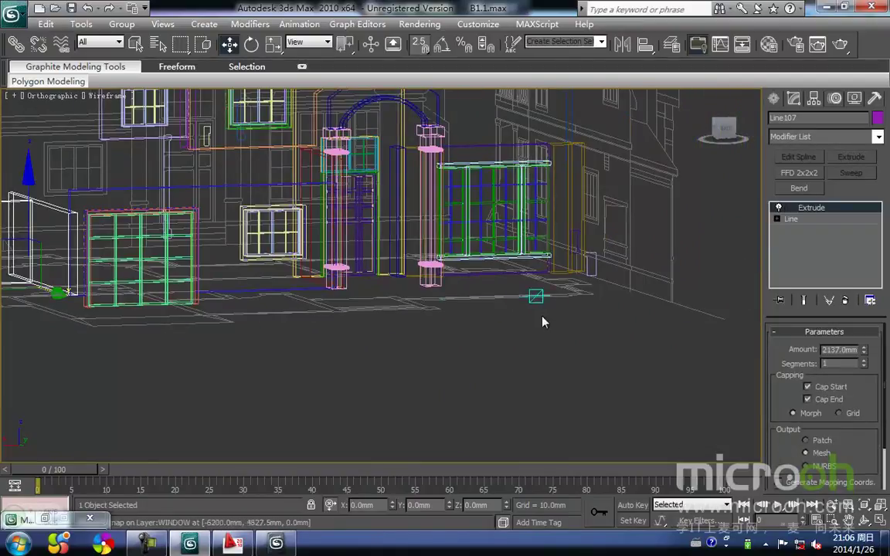
middle_drag(190, 221, 223, 220)
middle_drag(37, 205, 89, 223)
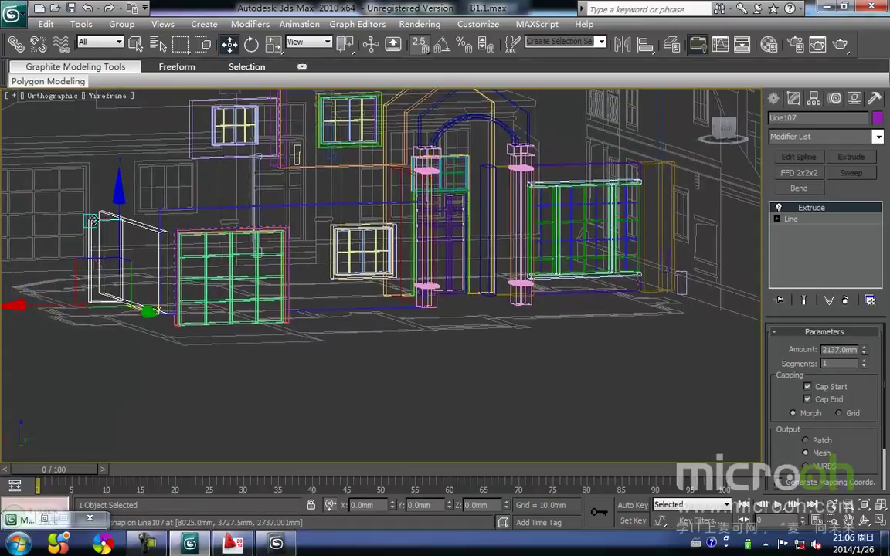
- Compare the extruded side wall with the left and right elevations, and hide the geometry to leave only the drawing lines
key(l)
key(z)
scroll(247, 263, down, 2)
scroll(189, 261, down, 4)
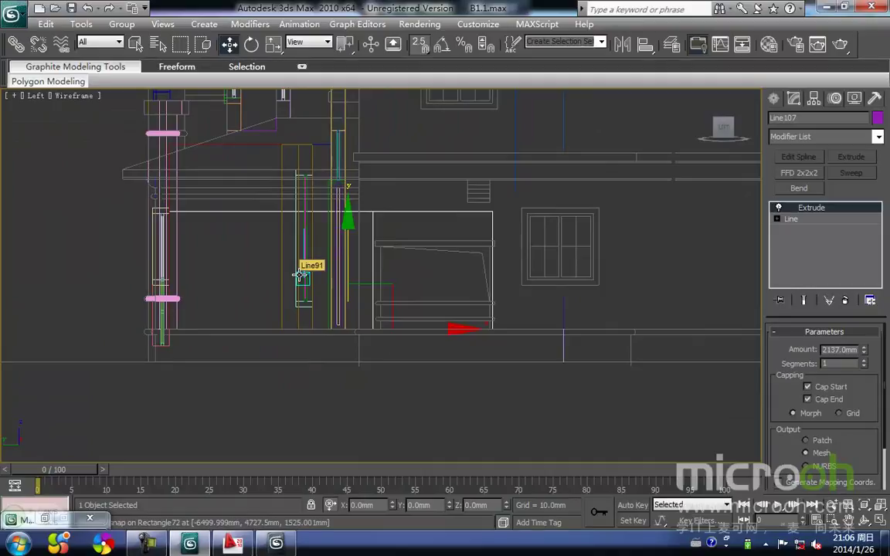
key(r)
key(z)
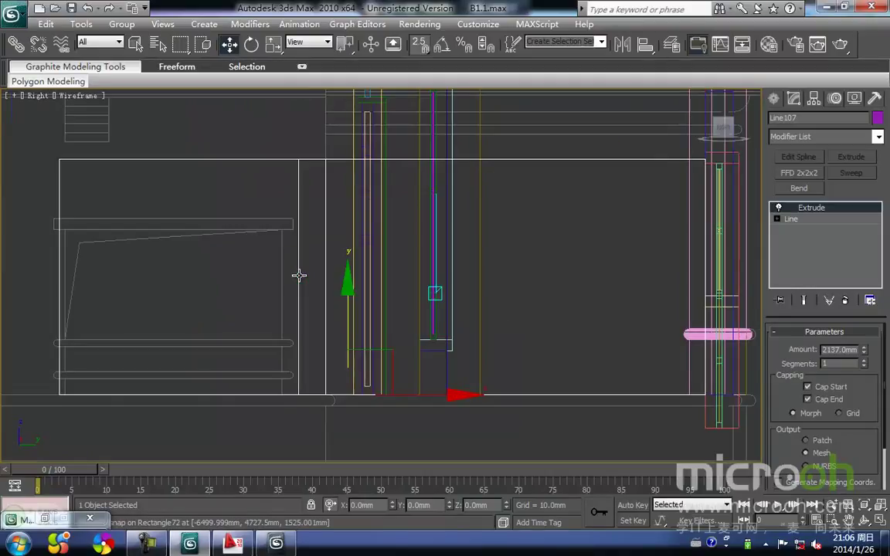
key(shift+g)
scroll(232, 285, down, 2)
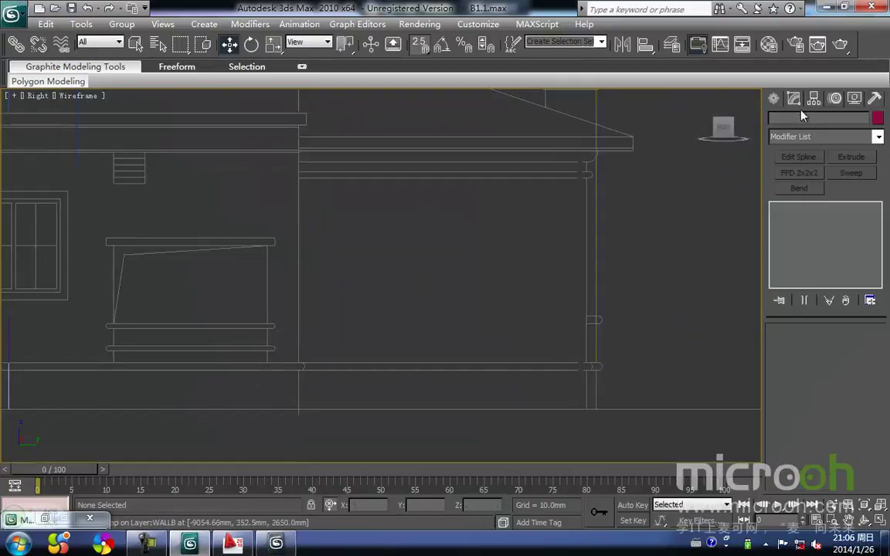
- Measure the side wall's height in the right elevation with a temporary circle from wall base to eaves, and delete the circle
click(773, 99)
click(799, 213)
middle_drag(524, 315, 464, 331)
middle_drag(527, 378, 439, 380)
scroll(496, 377, up, 2)
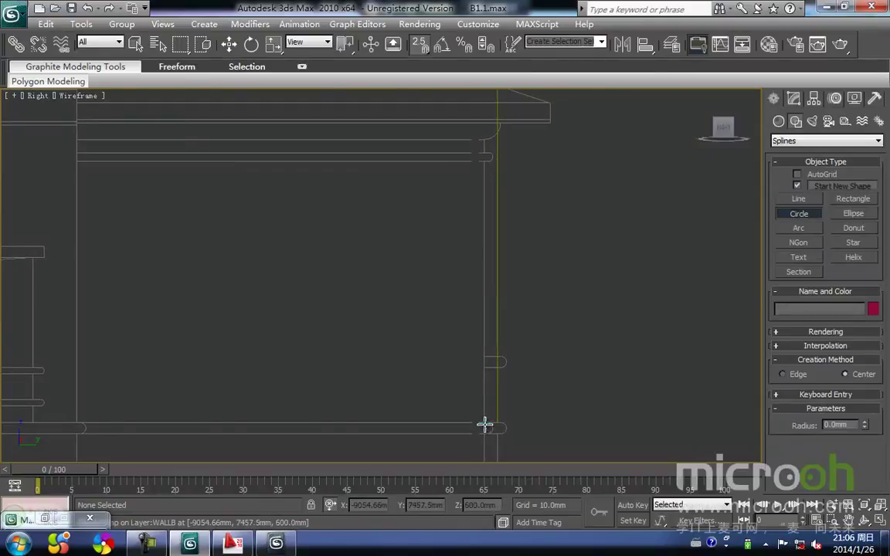
mouse_move(483, 424)
mouse_down()
mouse_move(493, 192)
mouse_move(485, 119)
mouse_up()
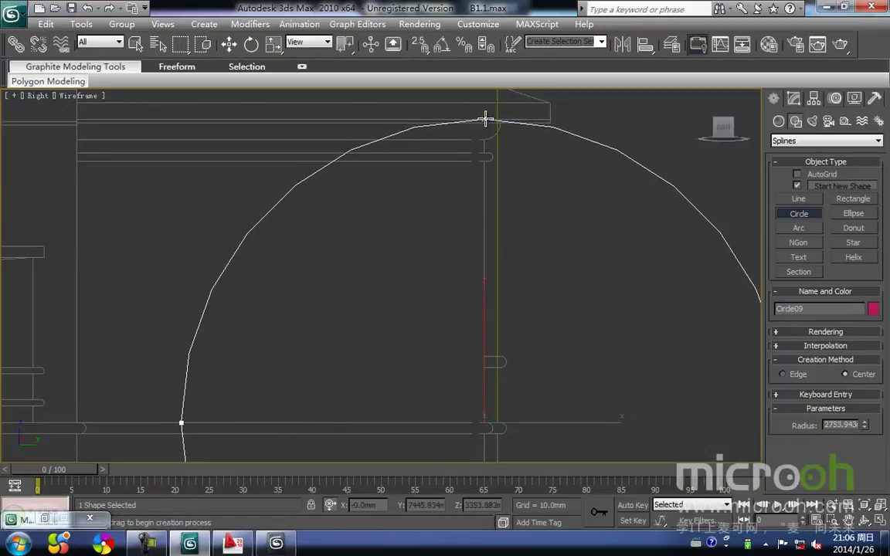
key(Delete)
middle_drag(551, 239, 541, 176)
right_click(540, 176)
middle_drag(553, 262, 450, 340)
scroll(539, 296, down, 3)
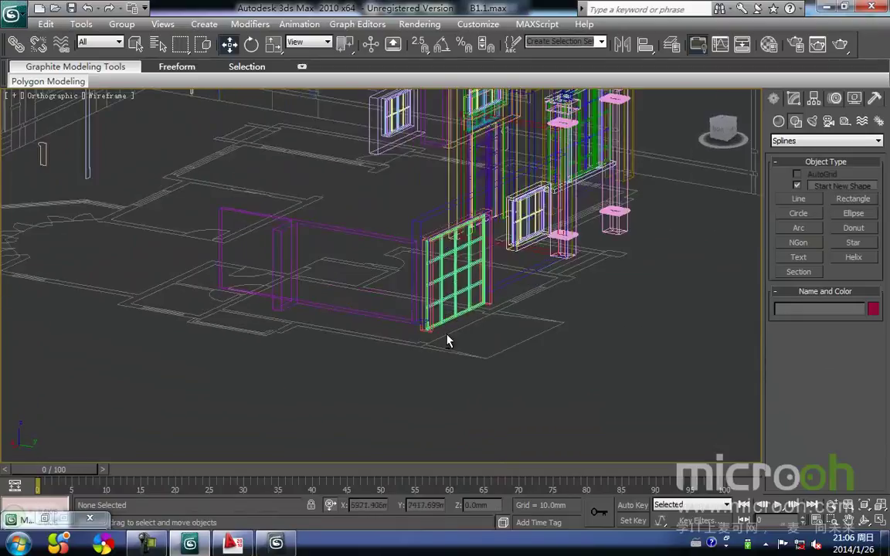
- Set the garage side wall's extrusion amount to 2573 mm
scroll(440, 313, up, 4)
click(391, 255)
click(796, 100)
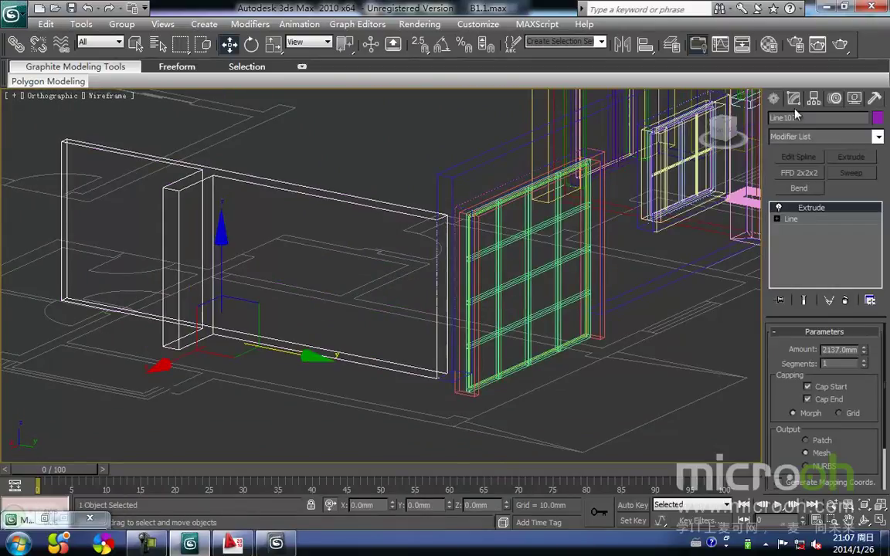
right_click(858, 350)
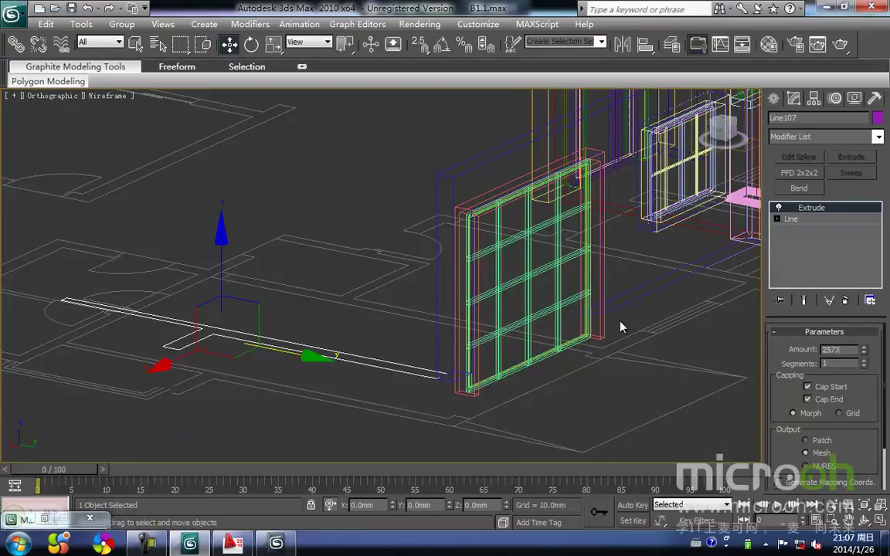
key(Return)
- Measure the garage front wall's height in the back view with a temporary tape helper, and delete the helper
click(456, 183)
click(441, 180)
key(f)
key(k)
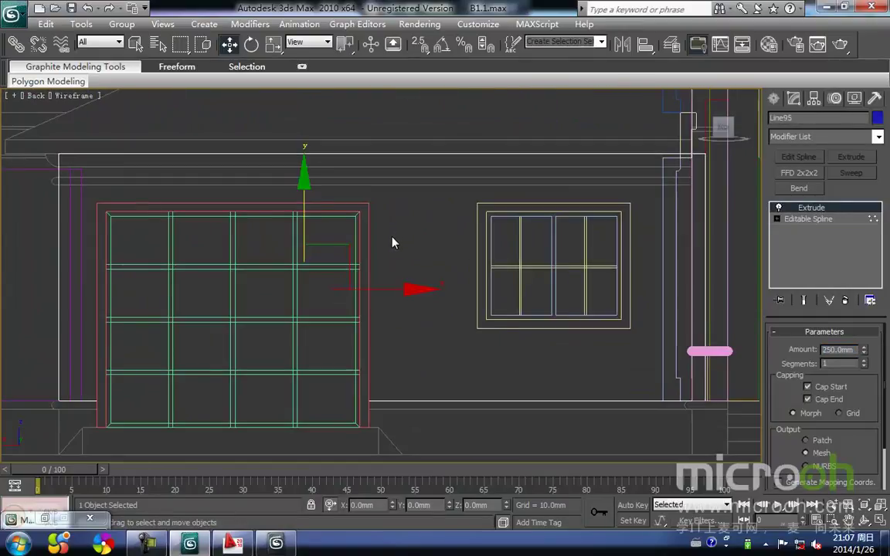
click(773, 99)
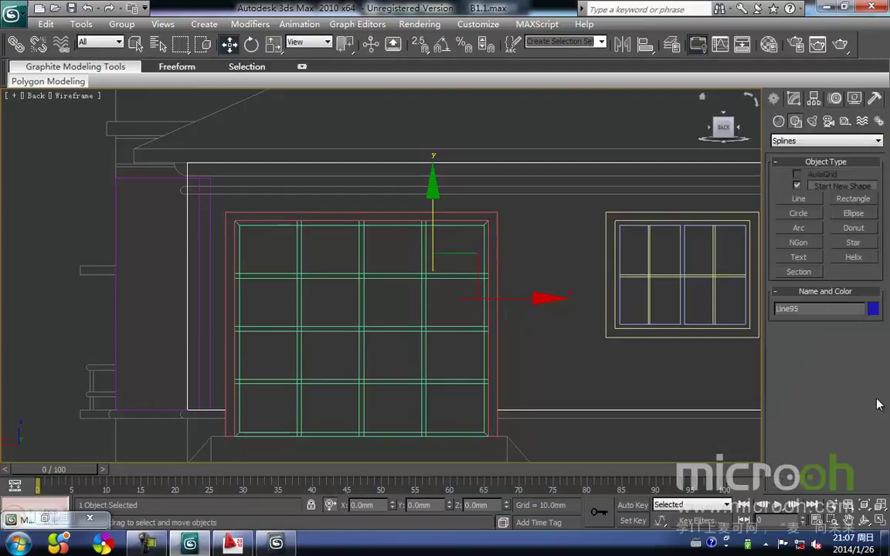
middle_drag(166, 213, 324, 221)
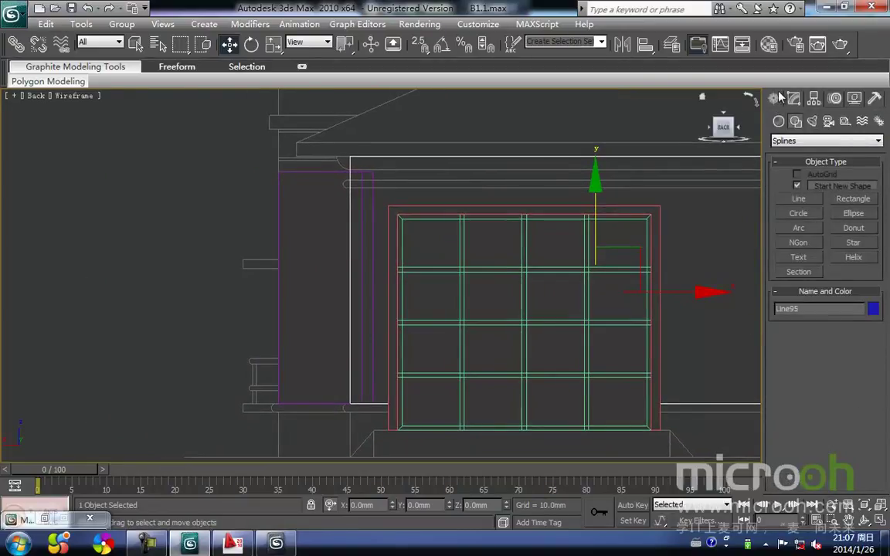
click(845, 121)
click(853, 232)
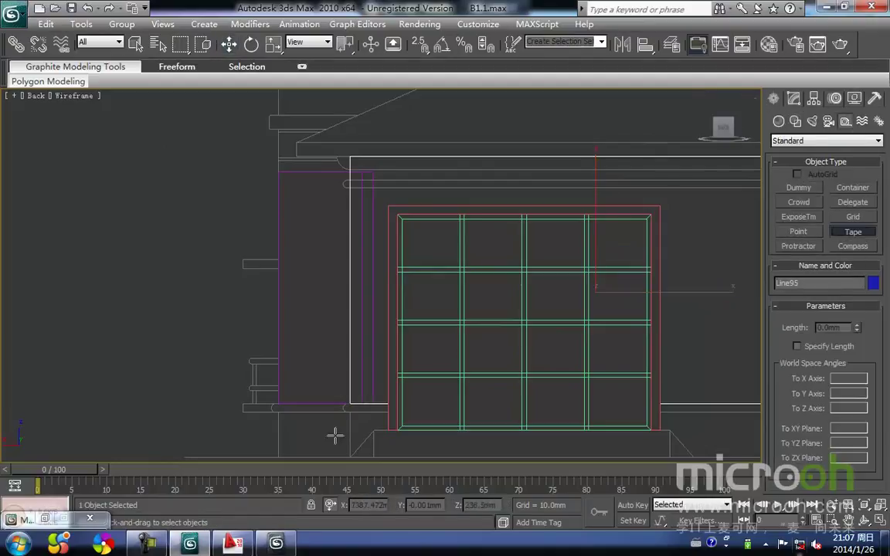
drag(349, 156, 350, 403)
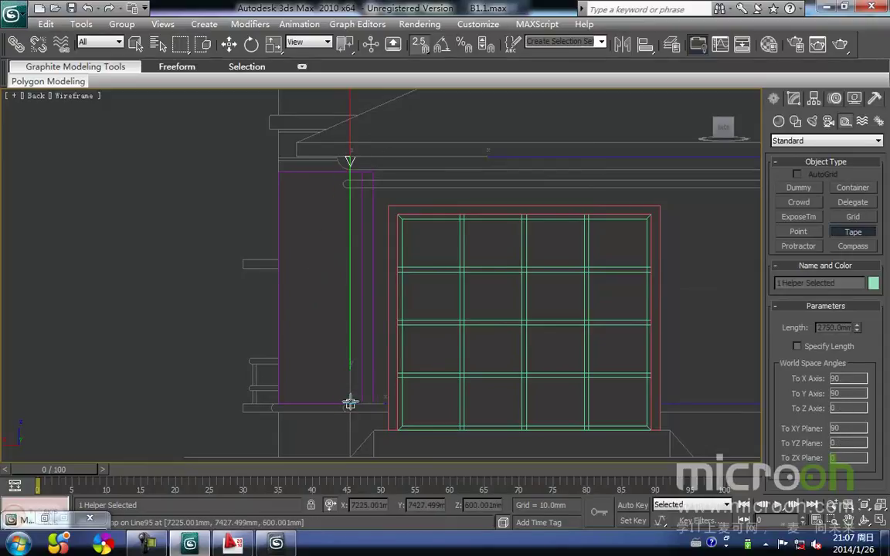
key(Delete)
right_click(310, 313)
- Set the garage side wall's extrusion amount to 2750 mm
click(361, 315)
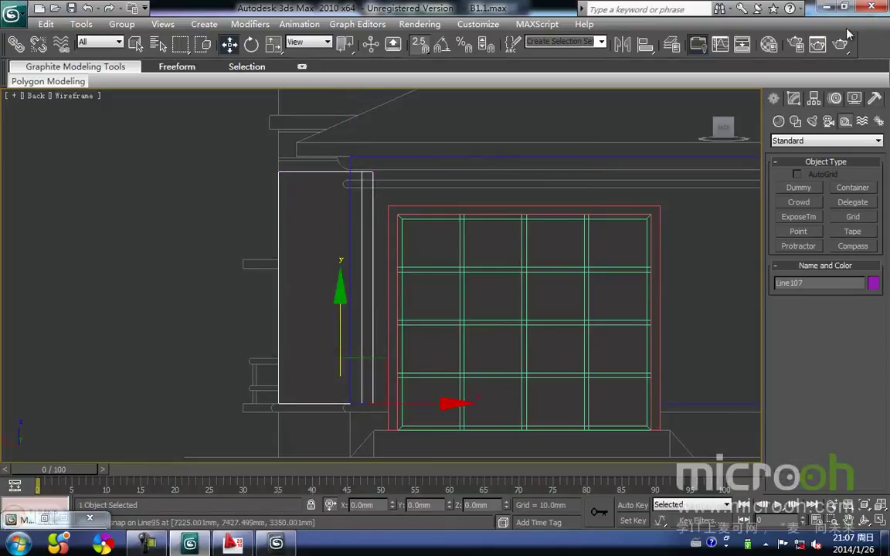
click(793, 100)
right_click(863, 352)
drag(854, 350, 796, 351)
text(2750)
key(Return)
- Assign the dark brown 文化石贴面 material to the garage side wall in shaded display
key(F3)
middle_drag(331, 183, 441, 349)
scroll(356, 168, down, 5)
key(m)
drag(575, 152, 454, 284)
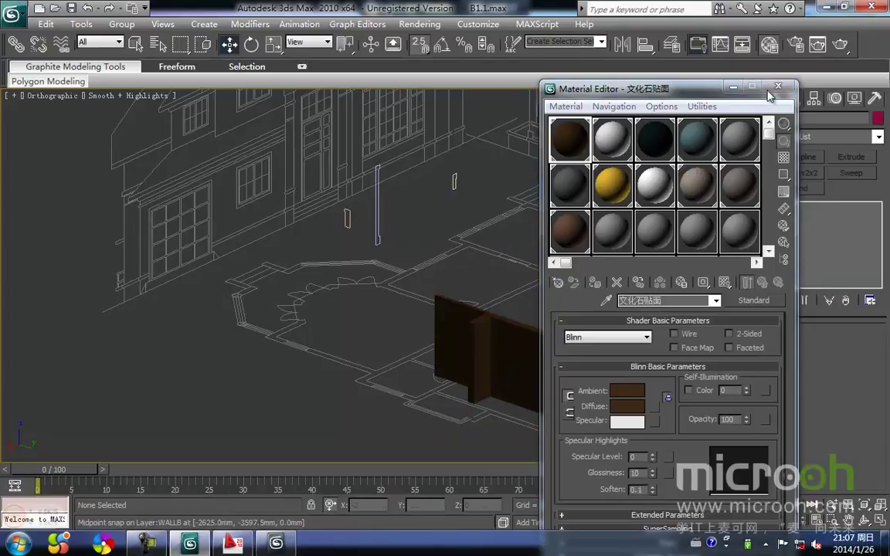
click(777, 86)
- Examine the shaded back elevation and the wireframe right elevation around the garage side wall and the neighbouring ground-floor window
middle_drag(508, 264, 442, 250)
scroll(442, 250, down, 2)
key(b)
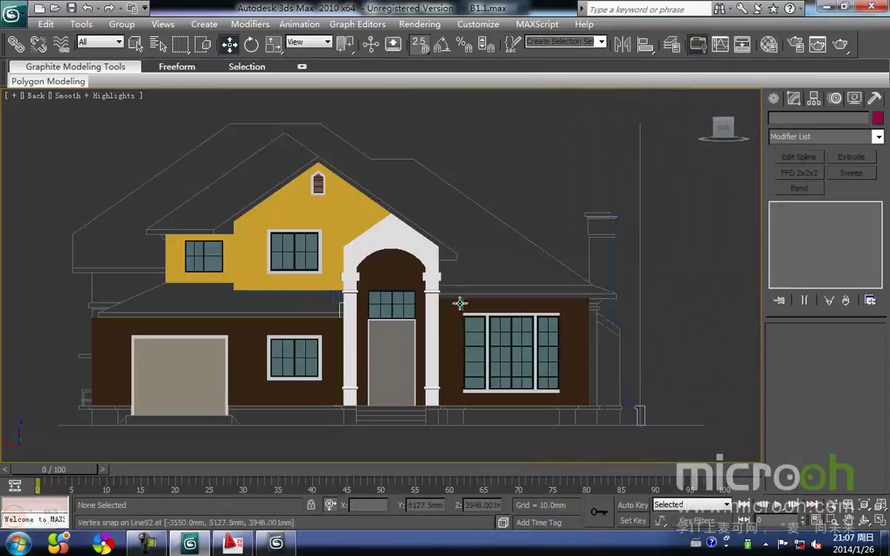
middle_drag(457, 311, 459, 269)
key(r)
scroll(457, 274, down, 1)
middle_drag(478, 168, 451, 218)
key(F3)
middle_drag(419, 266, 505, 300)
scroll(435, 239, up, 2)
scroll(441, 287, up, 2)
scroll(449, 289, down, 2)
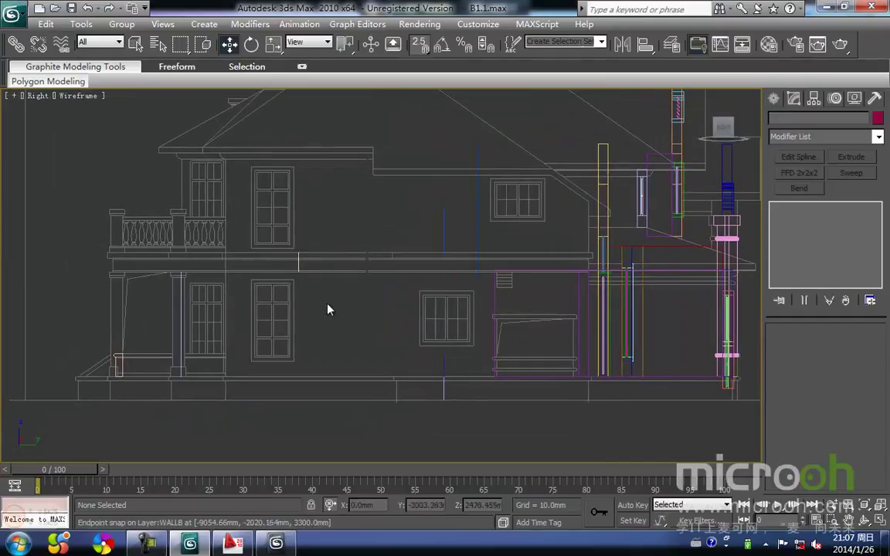
middle_drag(325, 306, 366, 290)
middle_drag(533, 301, 547, 289)
- Trace a closed L-shaped wall outline in plan with snapped lines, from the garage side wall's end around the corner to the window
key(t)
scroll(417, 232, down, 3)
scroll(540, 224, up, 4)
scroll(468, 198, up, 2)
middle_drag(468, 197, 422, 302)
scroll(429, 322, down, 3)
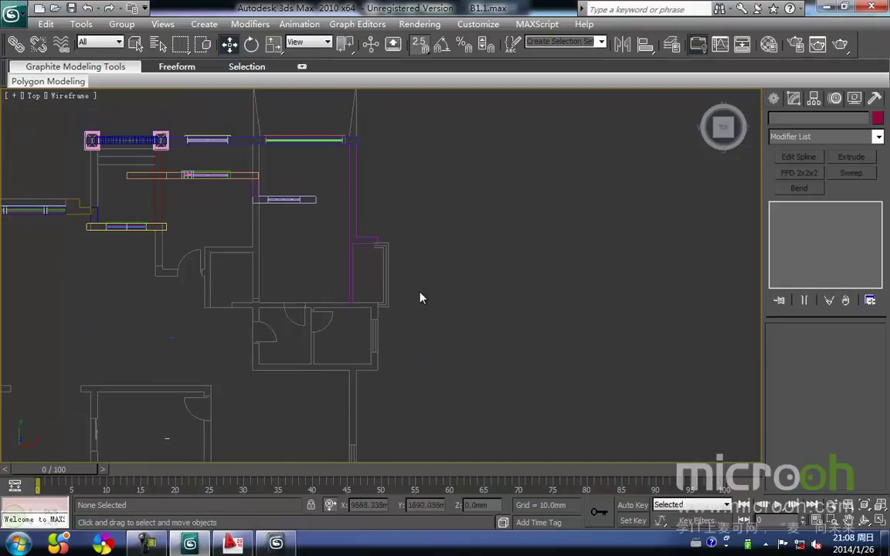
scroll(378, 288, up, 4)
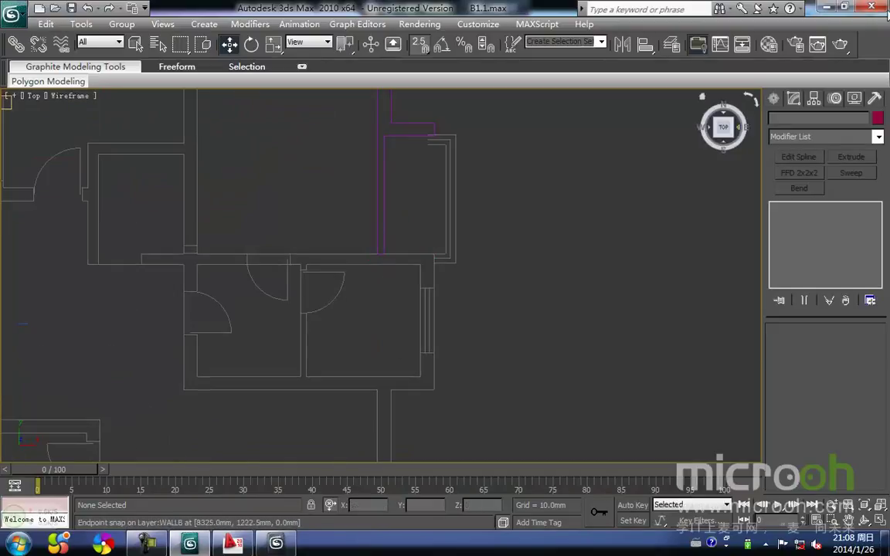
click(772, 98)
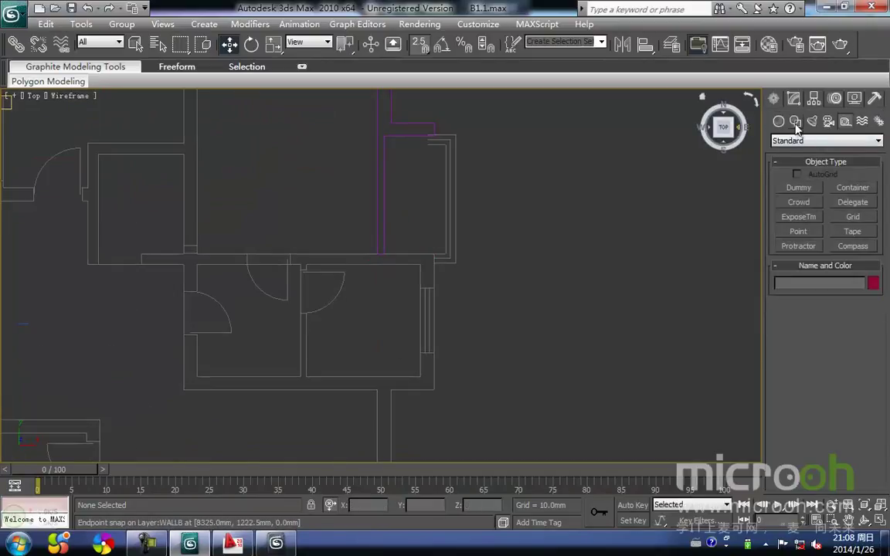
click(795, 124)
click(799, 198)
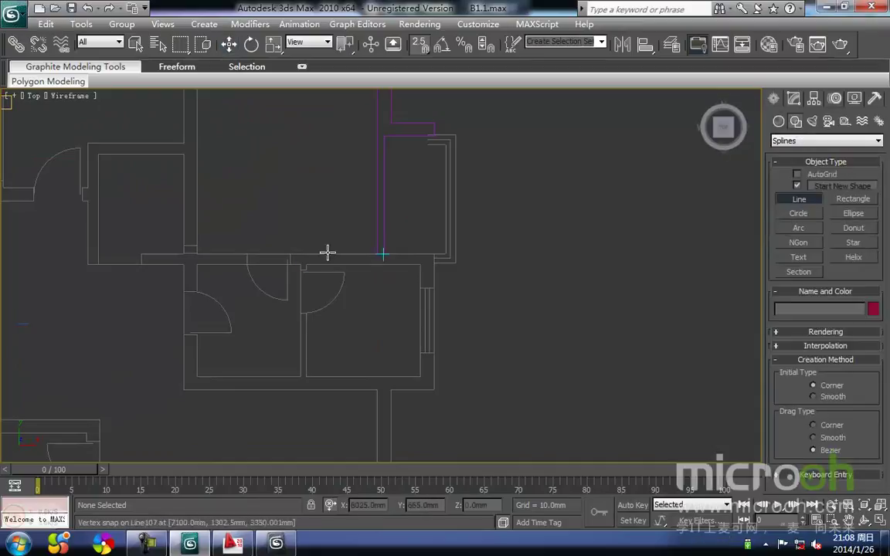
click(377, 253)
click(433, 254)
click(433, 288)
click(420, 288)
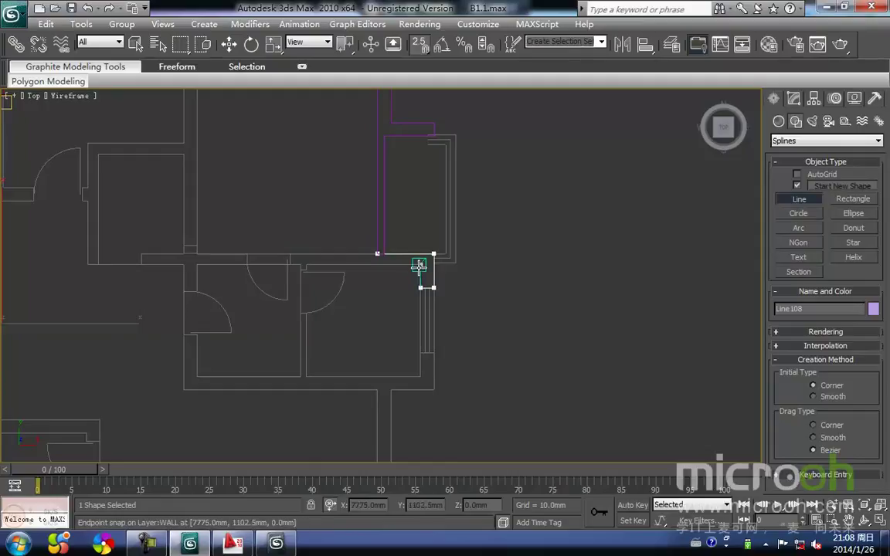
click(419, 265)
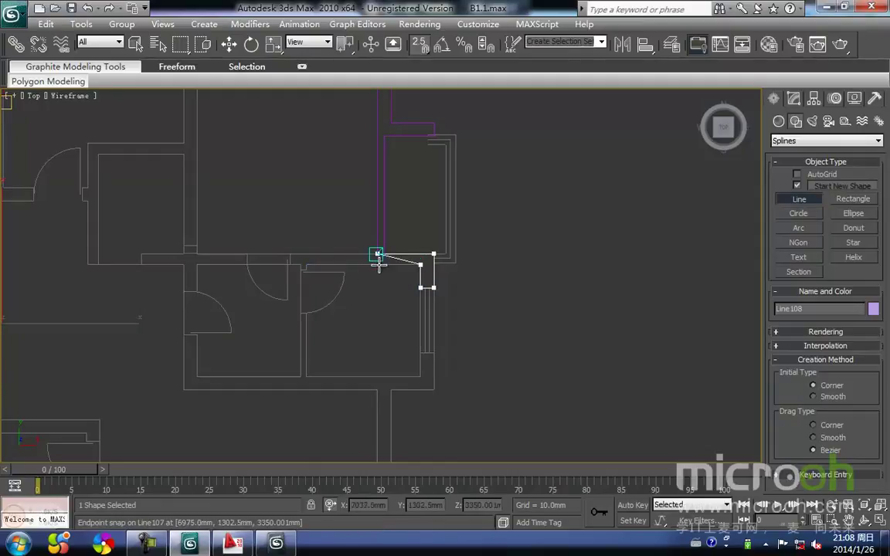
click(375, 253)
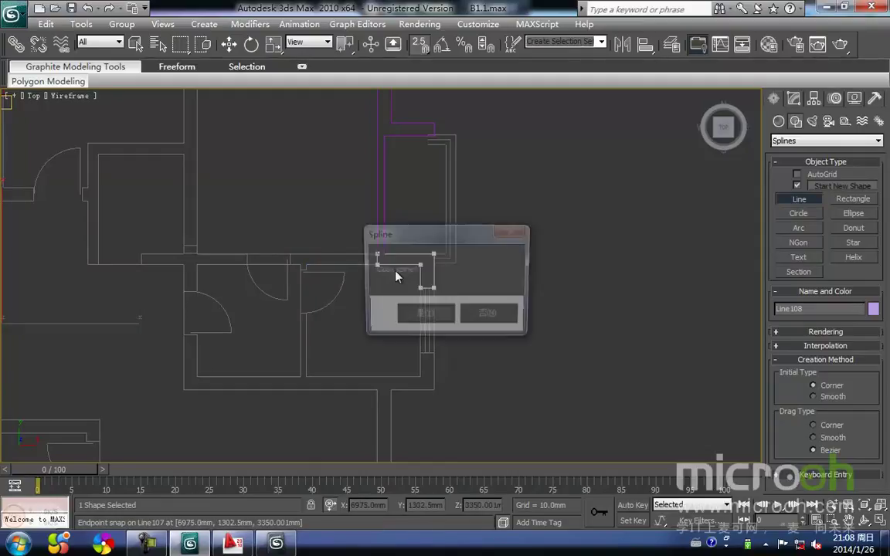
click(422, 312)
right_click(465, 331)
click(459, 312)
- Raise the L-shaped corner wall outline vertically in the right view so that it sits level with the garage side wall's base
click(432, 258)
mouse_move(432, 256)
middle_down()
mouse_move(431, 282)
mouse_move(430, 265)
middle_up()
scroll(432, 282, down, 2)
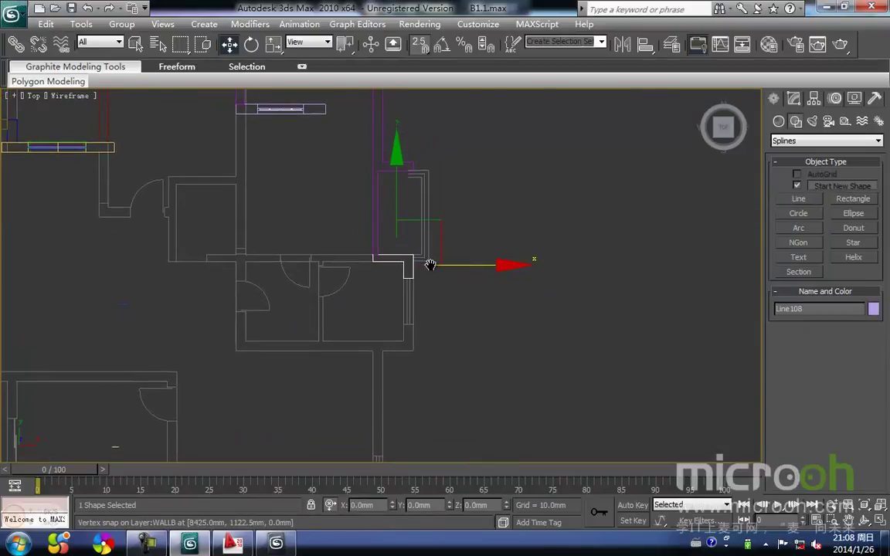
key(k)
scroll(402, 275, down, 3)
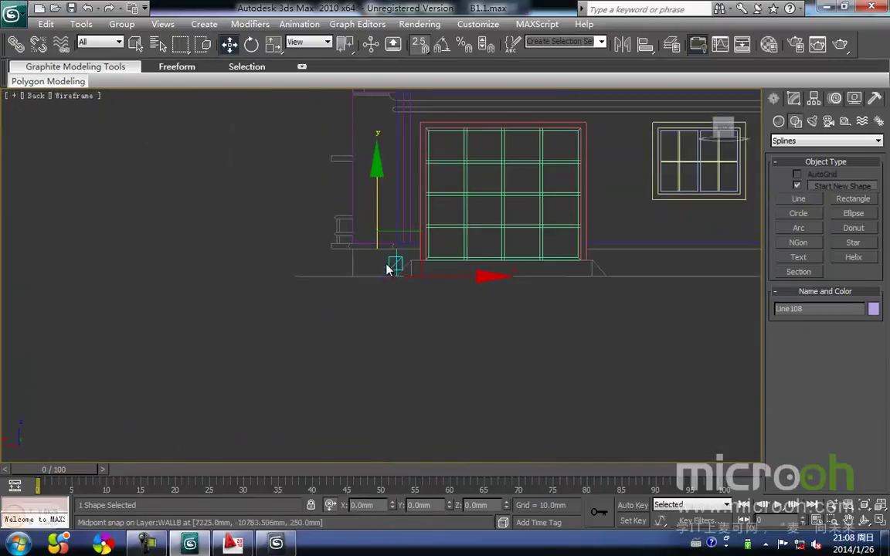
key(r)
key(z)
middle_drag(385, 262, 376, 355)
scroll(378, 294, down, 7)
drag(386, 281, 375, 233)
drag(355, 279, 404, 296)
scroll(387, 350, down, 2)
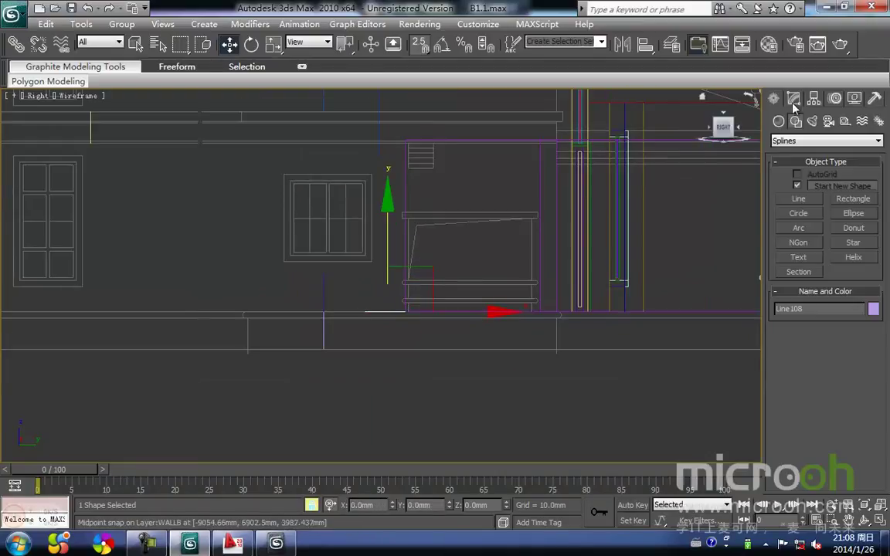
- Check the raised corner outline in plan and right elevation, and extrude it by 2750 mm
middle_drag(433, 234, 457, 238)
key(t)
scroll(418, 224, up, 3)
scroll(486, 257, down, 3)
scroll(485, 253, down, 6)
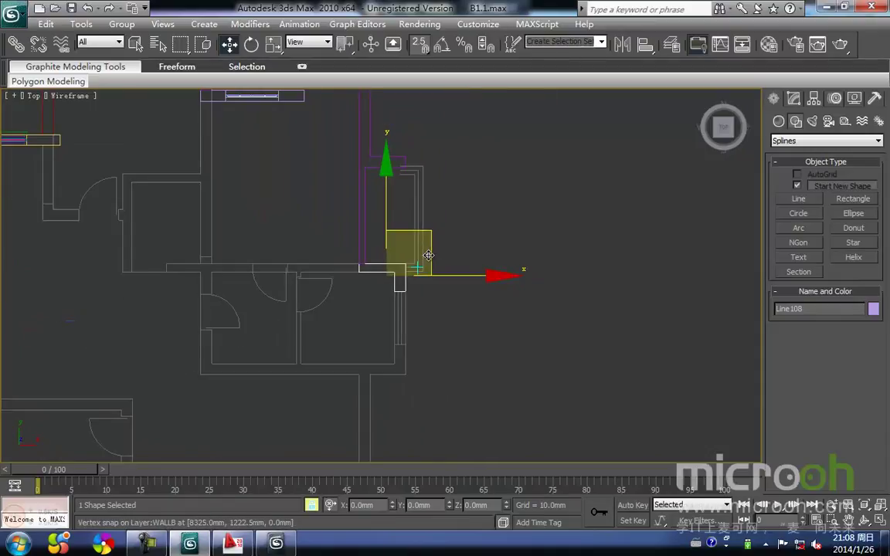
middle_drag(427, 254, 427, 230)
scroll(553, 247, up, 2)
mouse_move(458, 267)
middle_down()
mouse_move(455, 281)
mouse_move(416, 276)
mouse_move(396, 300)
middle_up()
key(r)
key(z)
scroll(399, 292, down, 5)
scroll(387, 284, down, 3)
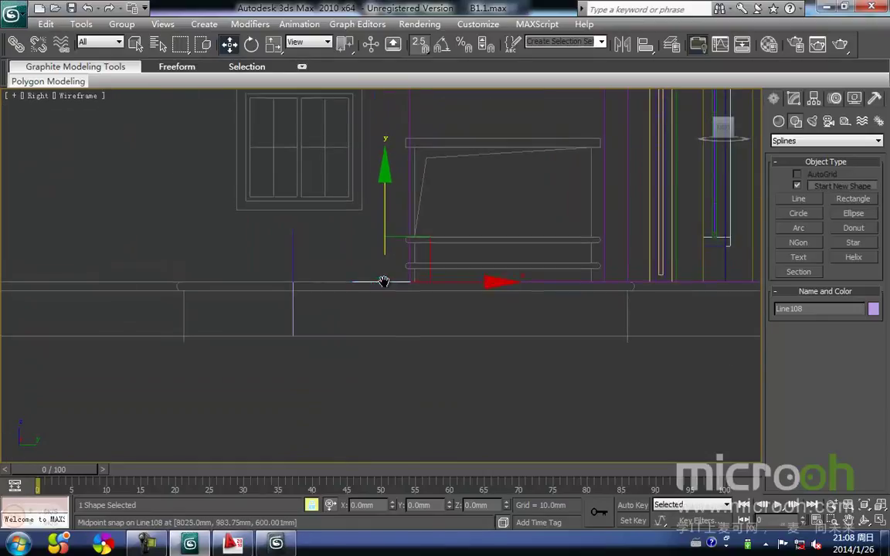
click(794, 98)
click(848, 157)
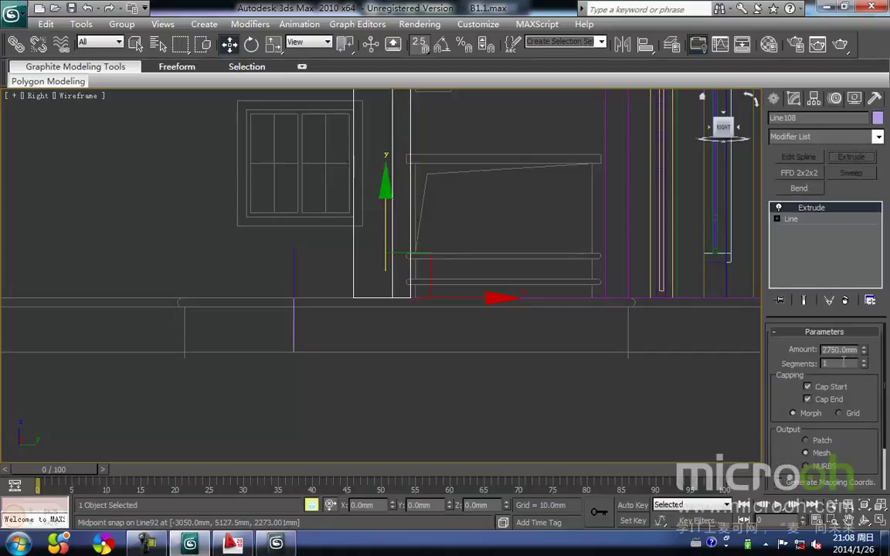
scroll(390, 199, down, 2)
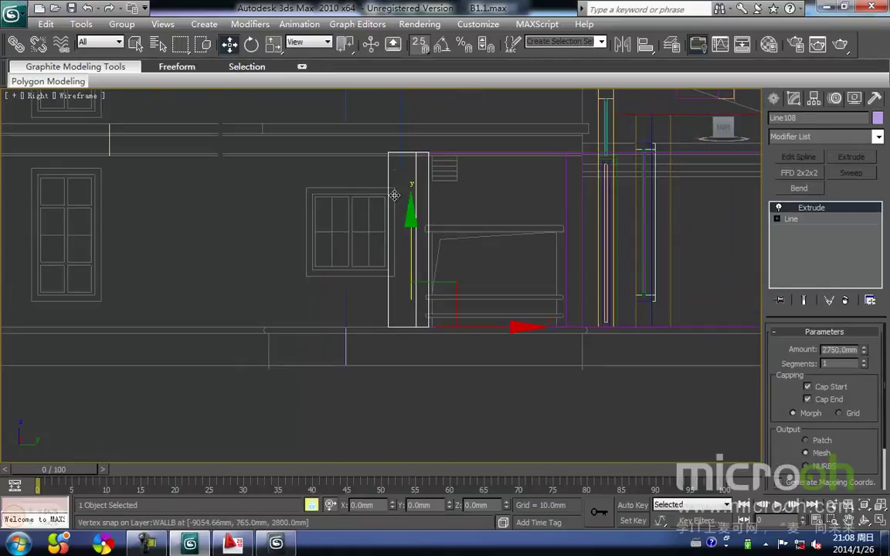
middle_drag(390, 293, 393, 306)
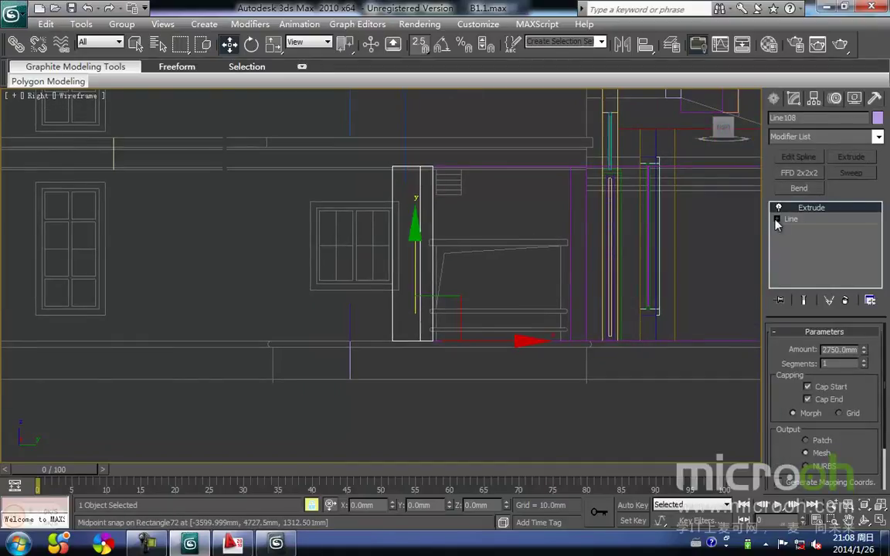
- Move the corner wall's end vertices horizontally to snap to the window frame's outer edge in the right elevation
click(802, 230)
middle_drag(350, 319, 385, 307)
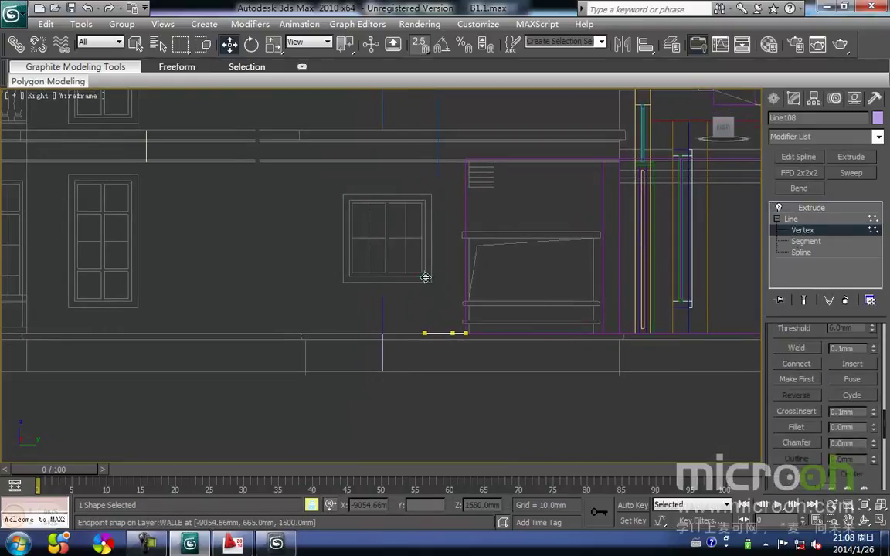
click(424, 333)
key(space)
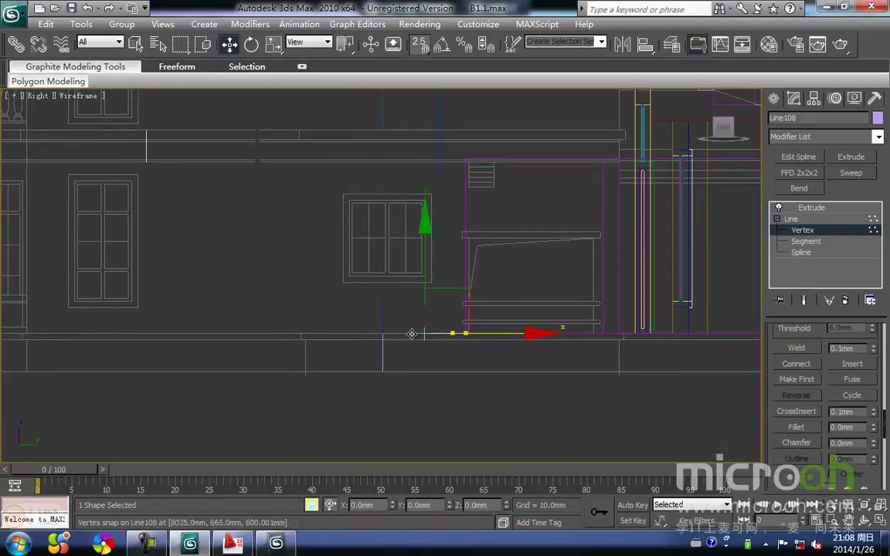
drag(422, 338, 434, 283)
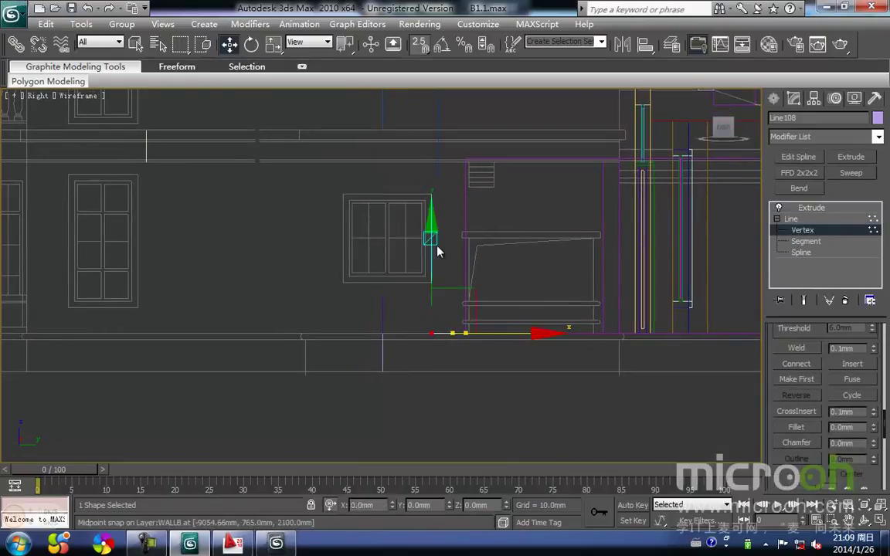
click(812, 231)
click(811, 207)
- Copy the extruded L-shaped corner wall straight down in plan to the lower end of the side window
middle_drag(417, 328, 516, 234)
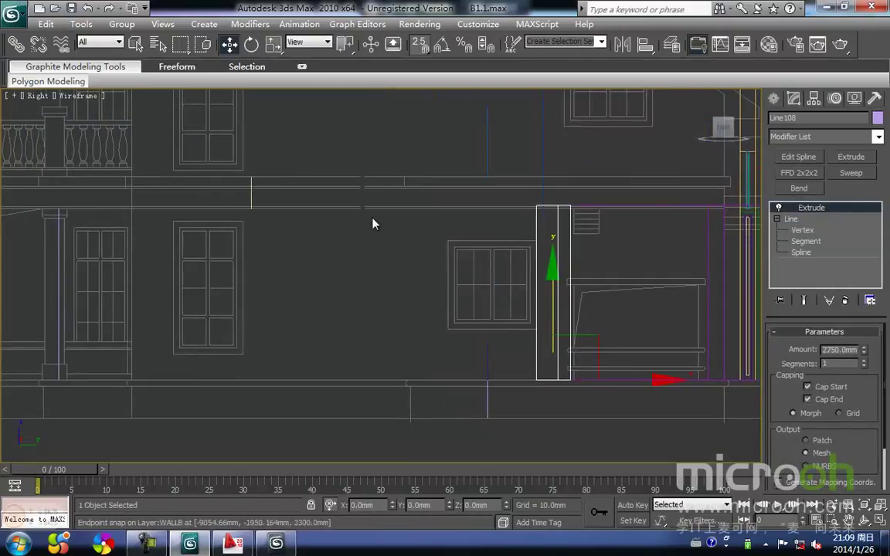
mouse_move(461, 350)
middle_down()
mouse_move(407, 363)
mouse_move(388, 341)
middle_up()
key(t)
scroll(363, 303, down, 6)
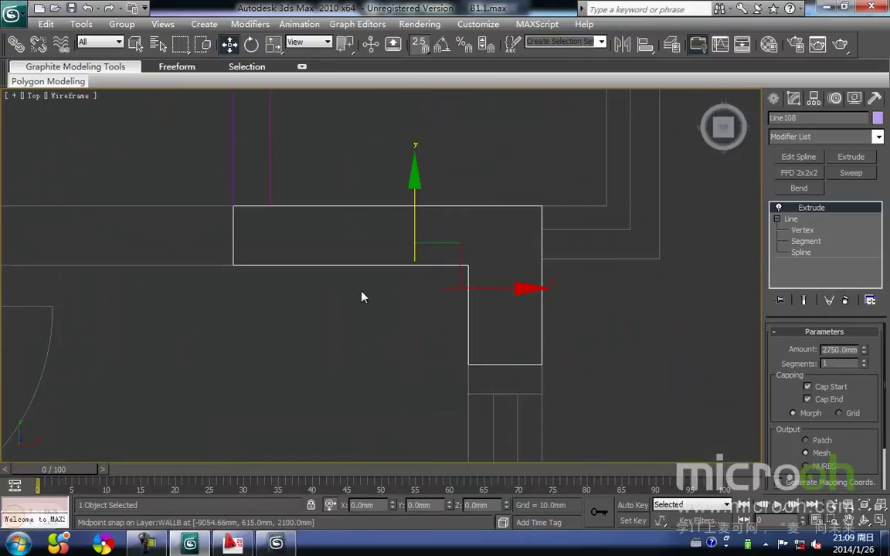
scroll(439, 298, down, 3)
middle_drag(439, 297, 437, 230)
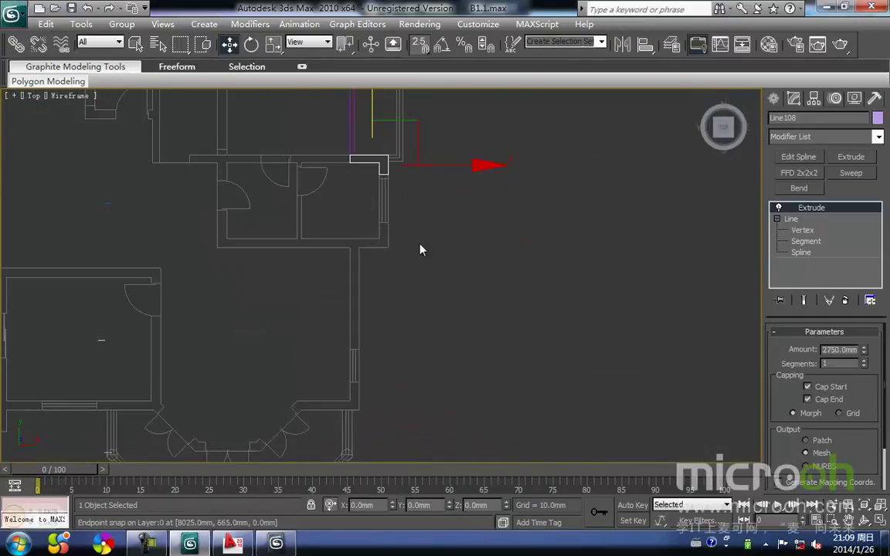
middle_drag(387, 244, 399, 241)
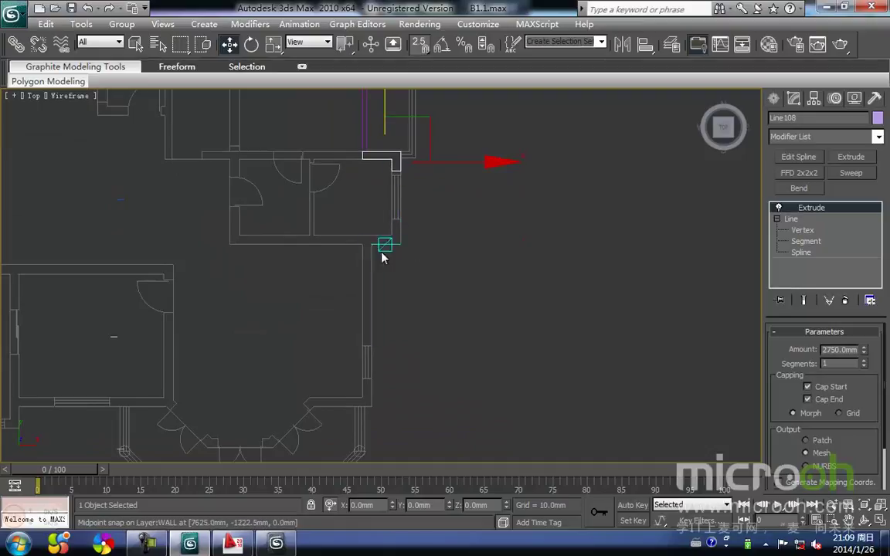
scroll(404, 238, up, 2)
click(430, 190)
middle_drag(393, 174, 405, 222)
drag(410, 182, 407, 179)
middle_drag(409, 220, 417, 268)
shift+drag(404, 168, 411, 312)
click(454, 336)
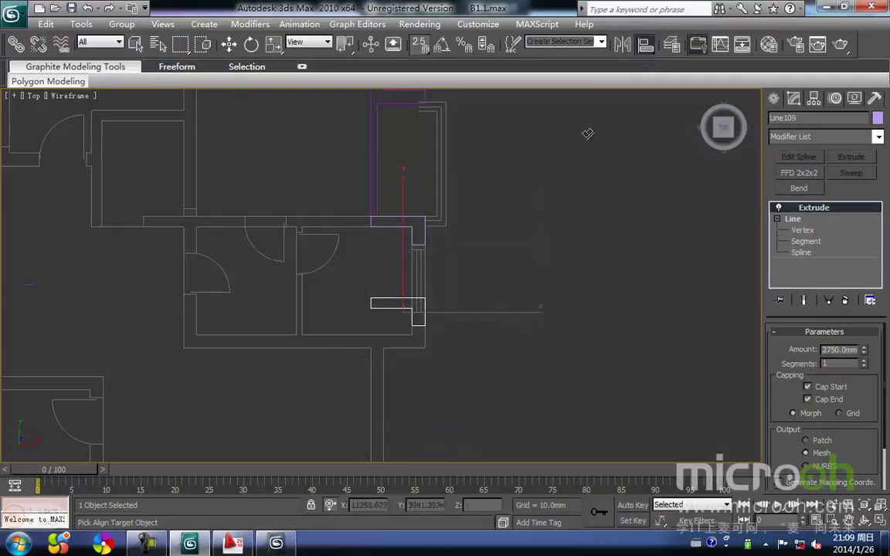
- Mirror the copied corner wall vertically in plan without cloning, so its short leg points up toward the window
click(621, 44)
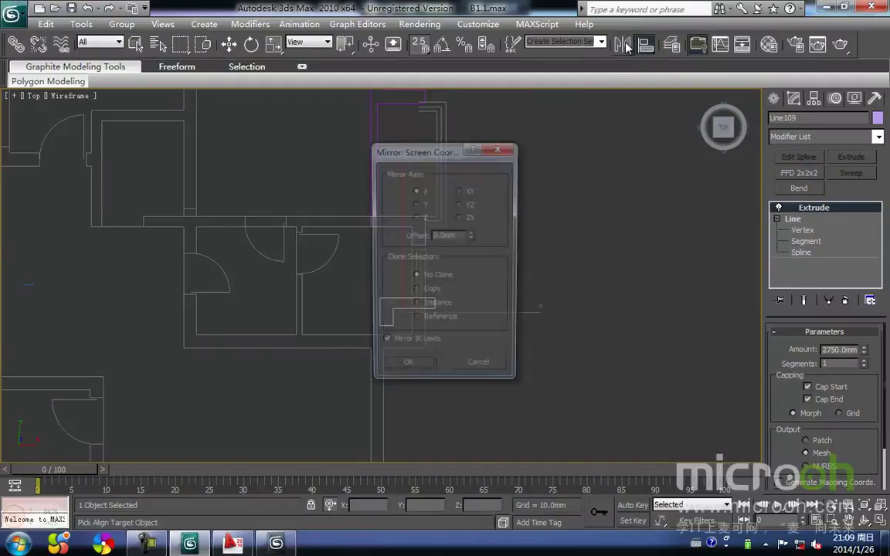
click(407, 369)
scroll(490, 330, up, 2)
key(w)
click(483, 348)
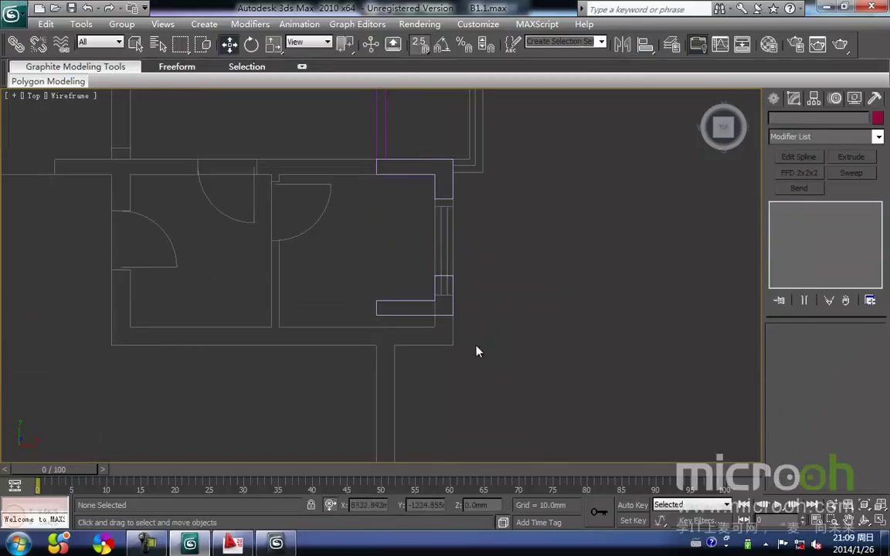
- Move the mirrored corner wall vertically in plan to snap onto the lower outer corner of the wall outline
click(437, 280)
key(space)
drag(453, 275, 452, 342)
click(488, 378)
- Move the mirrored corner wall's two inner-edge vertices vertically to snap to the plan's inner wall line
click(433, 317)
scroll(435, 324, up, 3)
click(828, 299)
click(802, 231)
scroll(494, 332, up, 2)
mouse_move(519, 287)
mouse_down()
mouse_move(416, 344)
mouse_move(519, 346)
mouse_up()
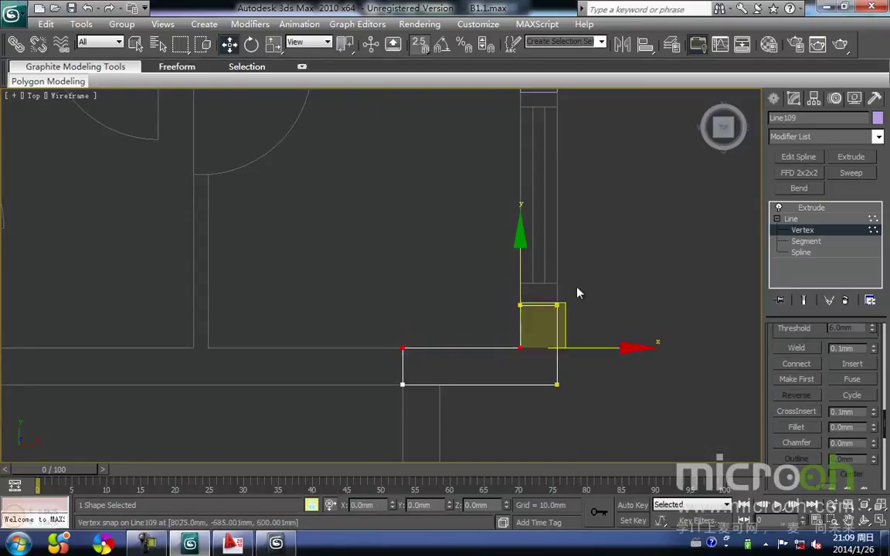
key(space)
click(584, 274)
- Check the mirrored corner wall's outline and extrusion against the side window in the right elevation
middle_drag(578, 277, 545, 295)
key(k)
key(z)
scroll(414, 289, down, 1)
key(r)
key(z)
scroll(407, 283, down, 1)
middle_drag(406, 274, 386, 276)
scroll(385, 276, down, 7)
middle_drag(442, 299, 415, 332)
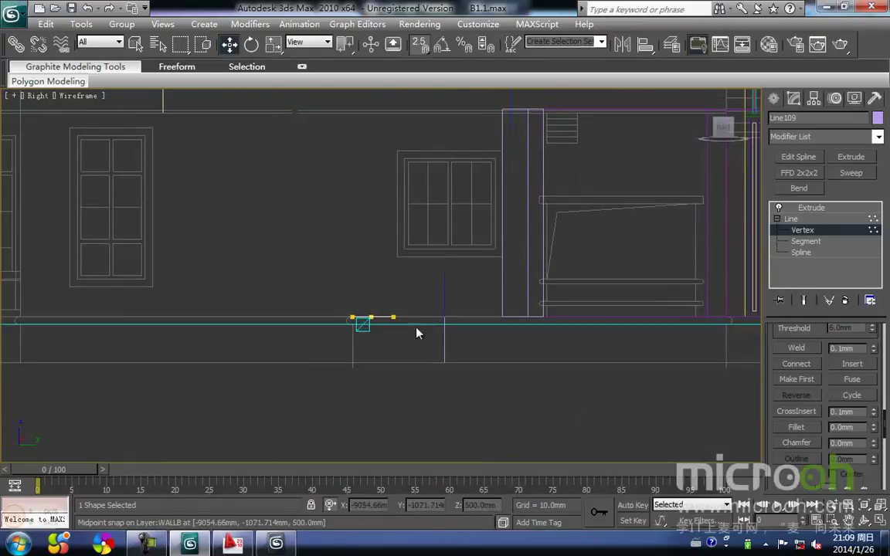
click(808, 209)
middle_drag(411, 238, 409, 258)
scroll(411, 240, up, 2)
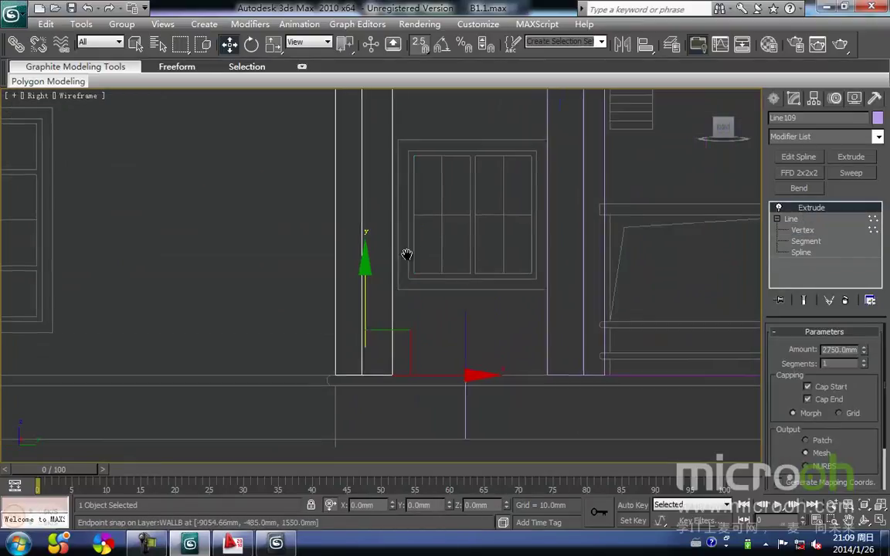
- Move the mirrored corner wall's window-side end vertices horizontally to snap to the window frame's outer edge in the right elevation
click(804, 230)
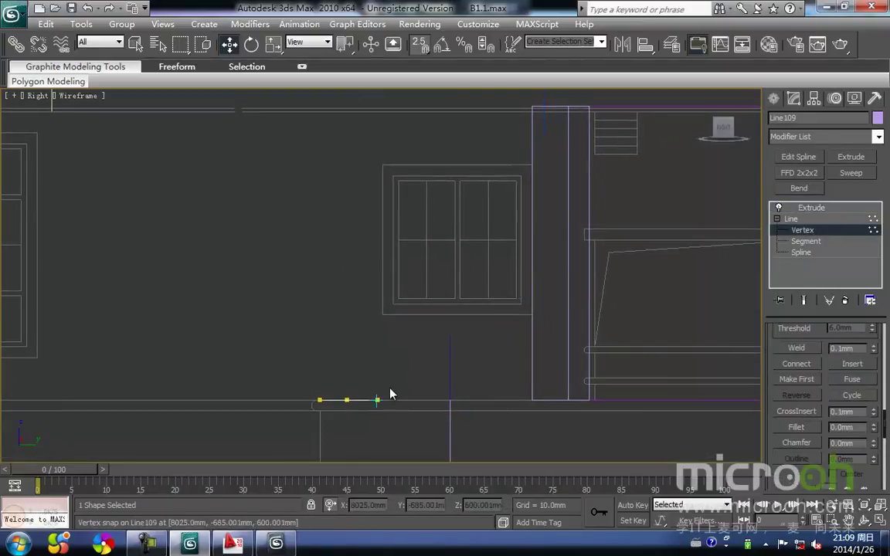
click(376, 401)
click(395, 424)
click(376, 400)
drag(410, 372, 383, 315)
click(431, 340)
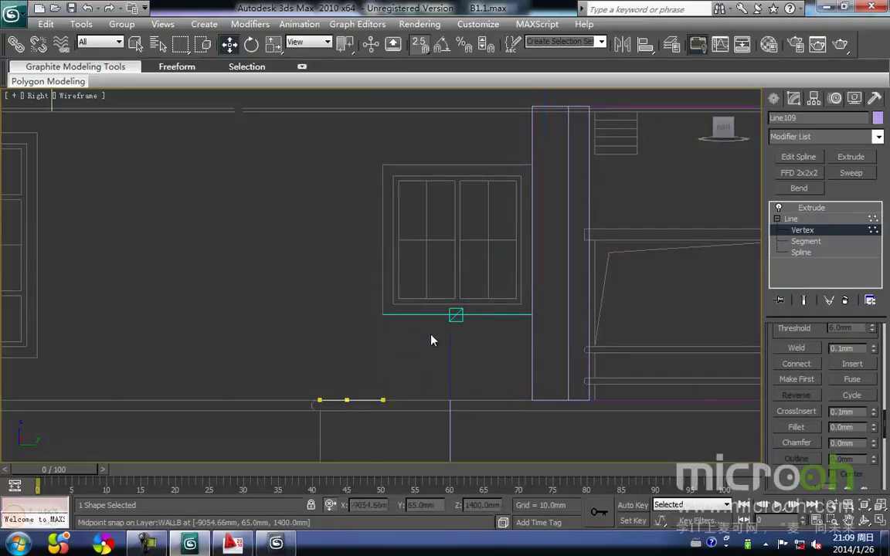
click(801, 231)
click(810, 208)
- Draw a snapped rectangle 1400 mm wide and about 550 mm high between the two corner walls, above the side window
middle_drag(415, 208, 417, 317)
click(333, 222)
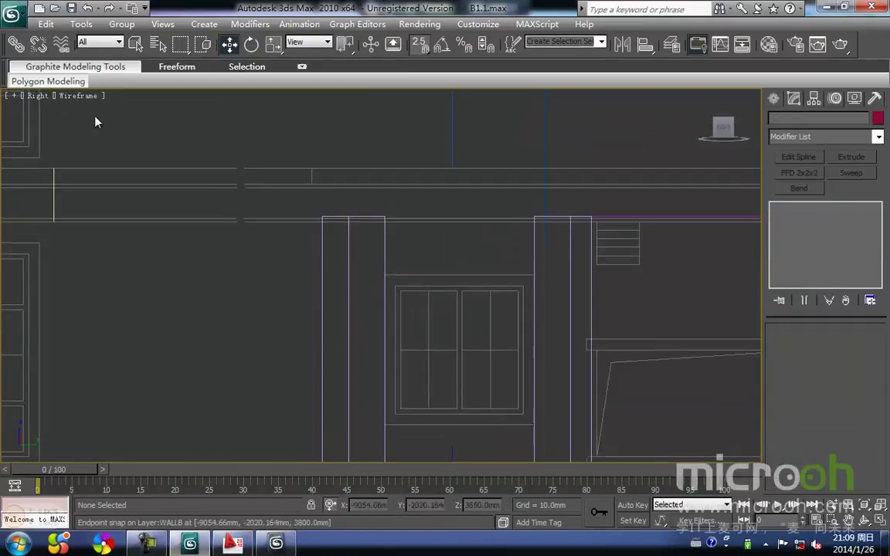
scroll(446, 292, down, 3)
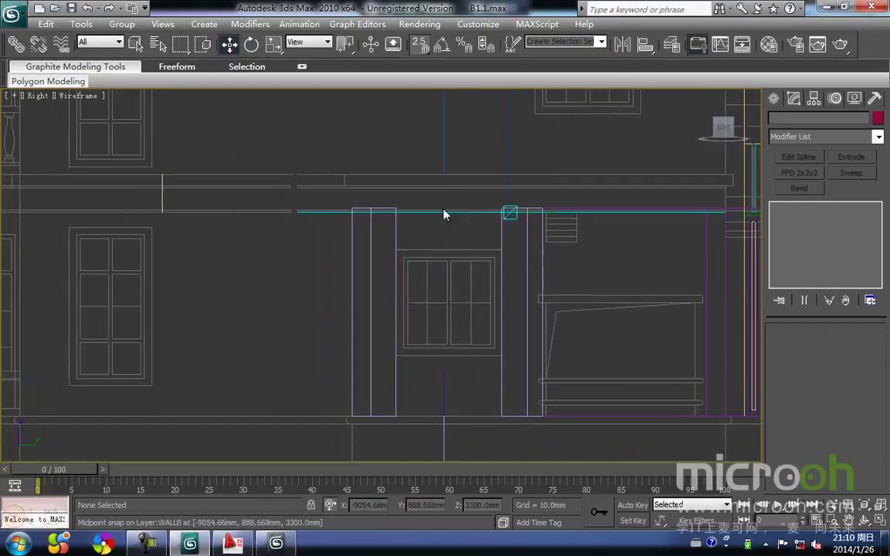
middle_drag(456, 241, 570, 243)
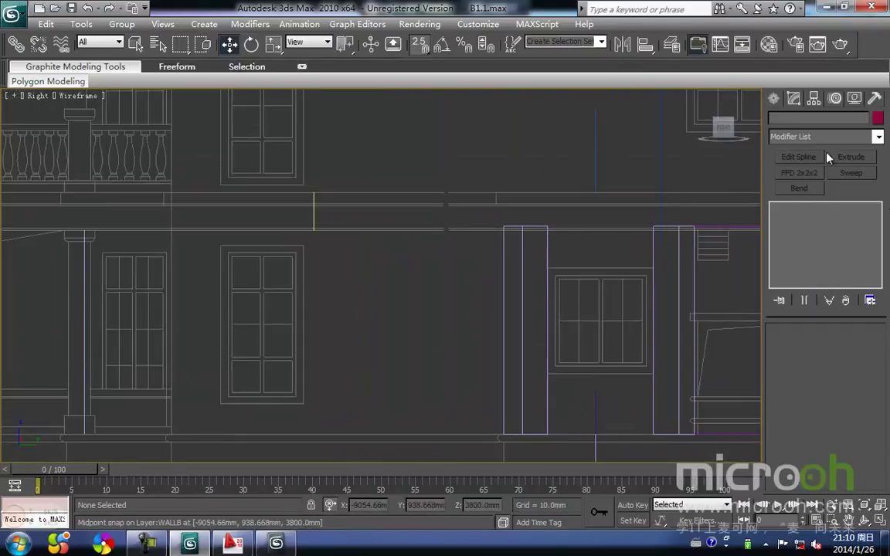
click(774, 100)
click(853, 198)
middle_drag(554, 249, 450, 254)
scroll(361, 242, up, 3)
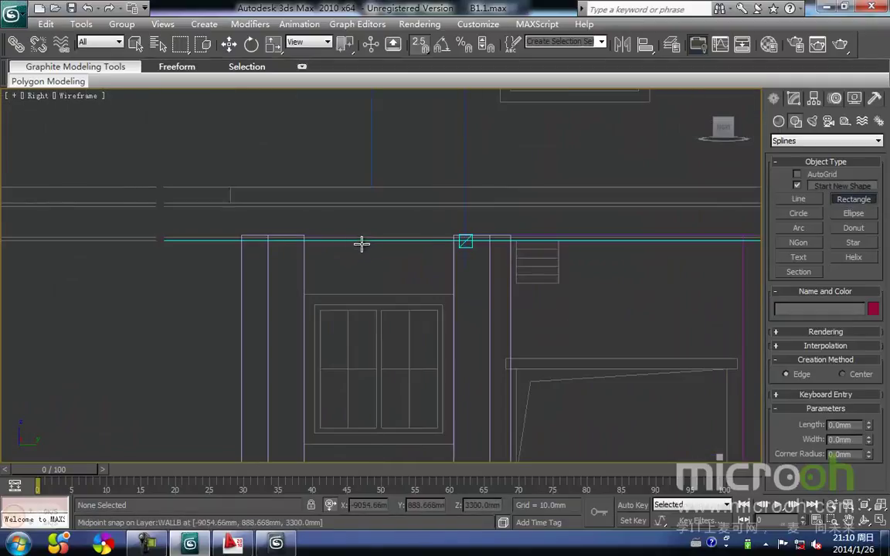
drag(266, 251, 416, 309)
middle_drag(359, 322, 341, 239)
- Add a snapped rectangle 1400 mm wide and about 800 mm high below the side window as part of the same shape
click(797, 186)
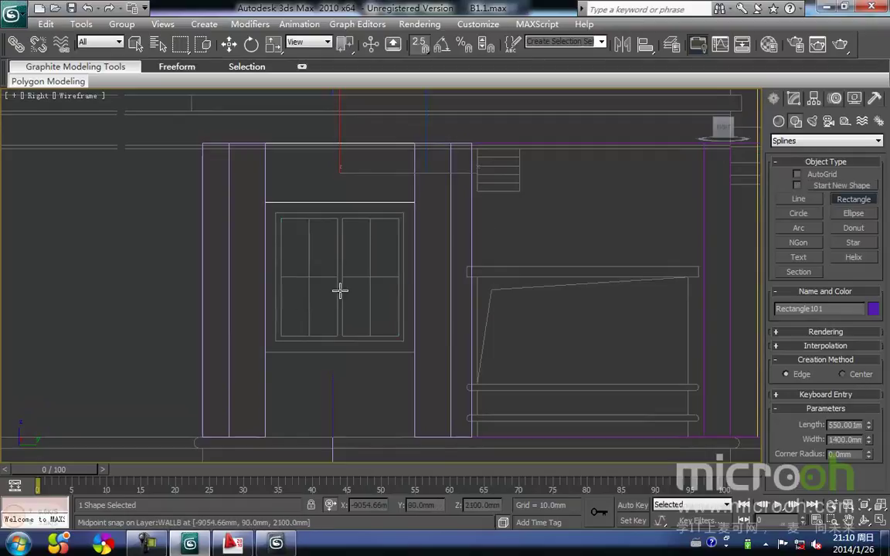
middle_drag(397, 274, 403, 211)
drag(270, 288, 420, 373)
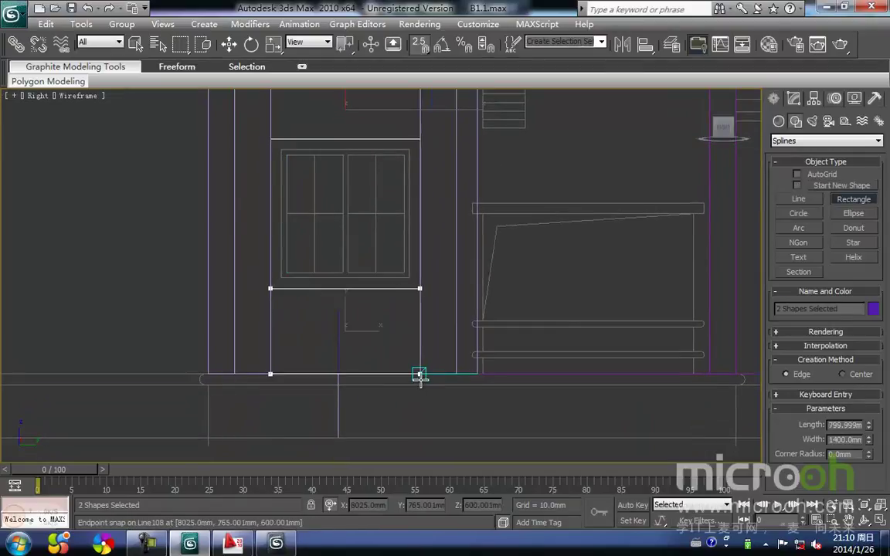
key(w)
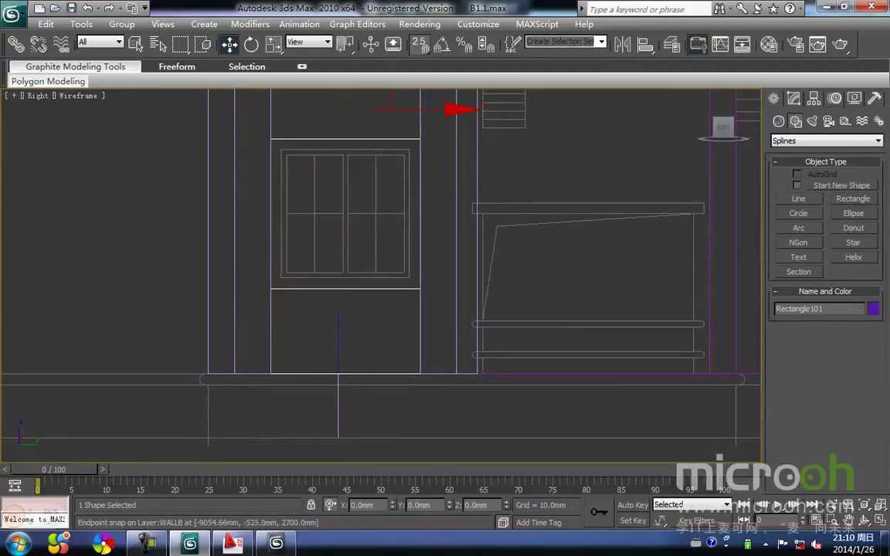
- Extrude the two-rectangle infill shape by 250 mm
click(792, 99)
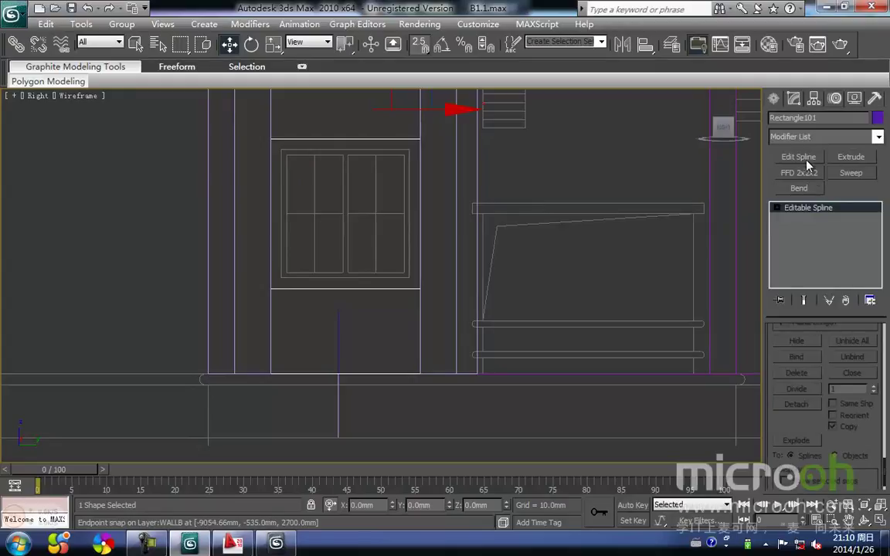
click(851, 158)
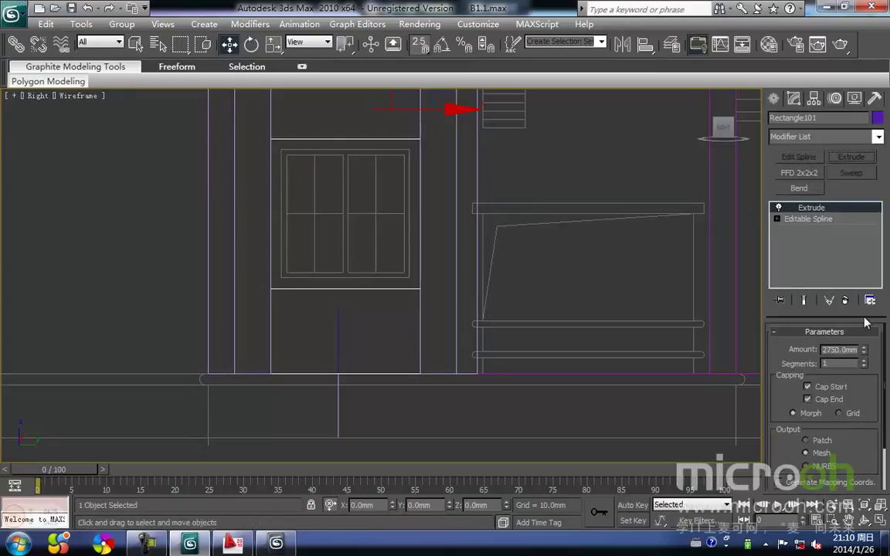
text(250)
key(Return)
- Move the extruded infill horizontally in plan to snap into the window opening between the two corner walls
middle_drag(380, 329, 390, 374)
middle_drag(391, 302, 396, 379)
key(t)
middle_drag(365, 289, 451, 395)
scroll(380, 342, down, 8)
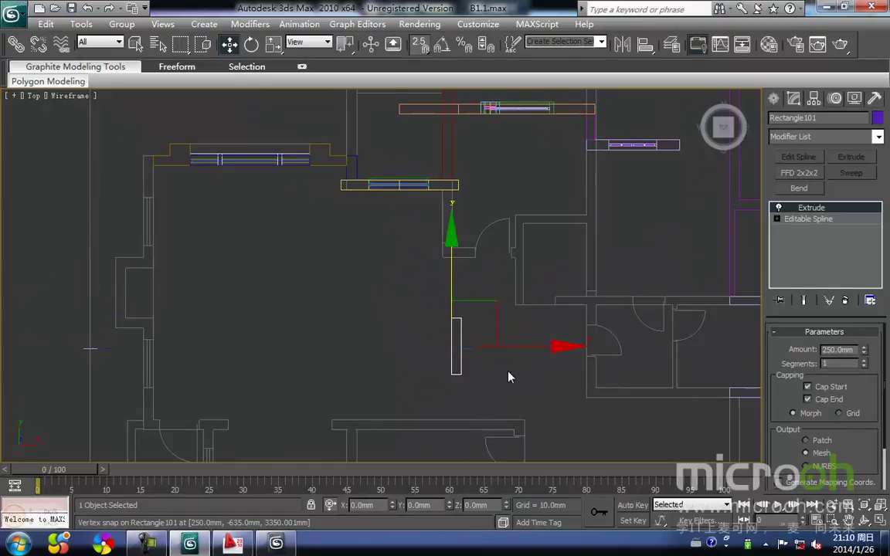
middle_drag(508, 377, 293, 367)
drag(229, 336, 511, 356)
middle_drag(546, 367, 371, 315)
scroll(275, 321, up, 4)
key(space)
drag(193, 363, 264, 361)
key(space)
click(321, 372)
- Select both corner walls and the window infill, and assign them the 文化石贴面 material in the shaded right view
drag(321, 371, 199, 316)
middle_drag(260, 350, 265, 340)
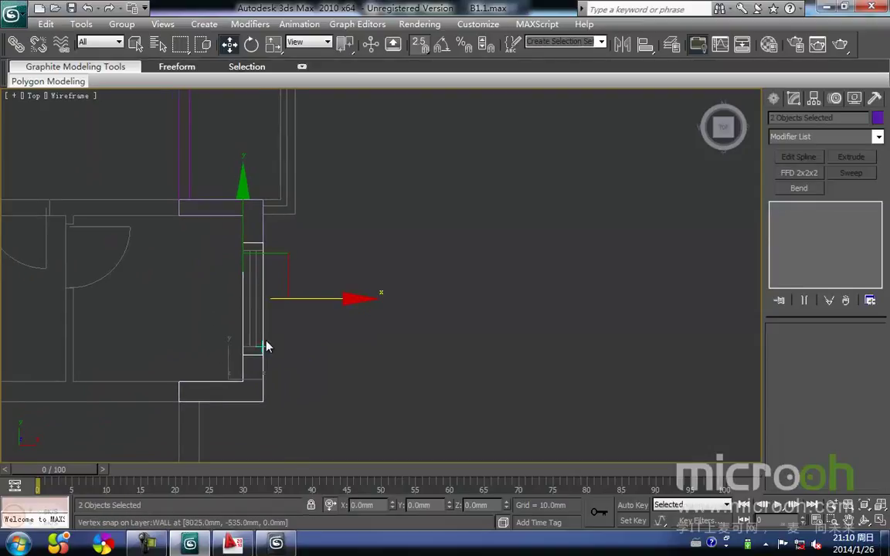
key(r)
mouse_move(347, 193)
middle_down()
mouse_move(357, 353)
mouse_move(339, 348)
middle_up()
key(F3)
ctrl+click(437, 290)
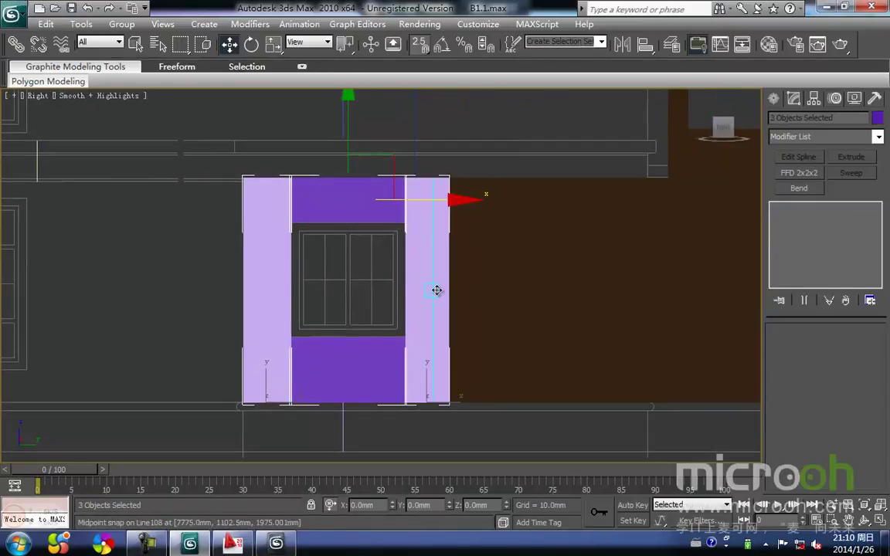
key(m)
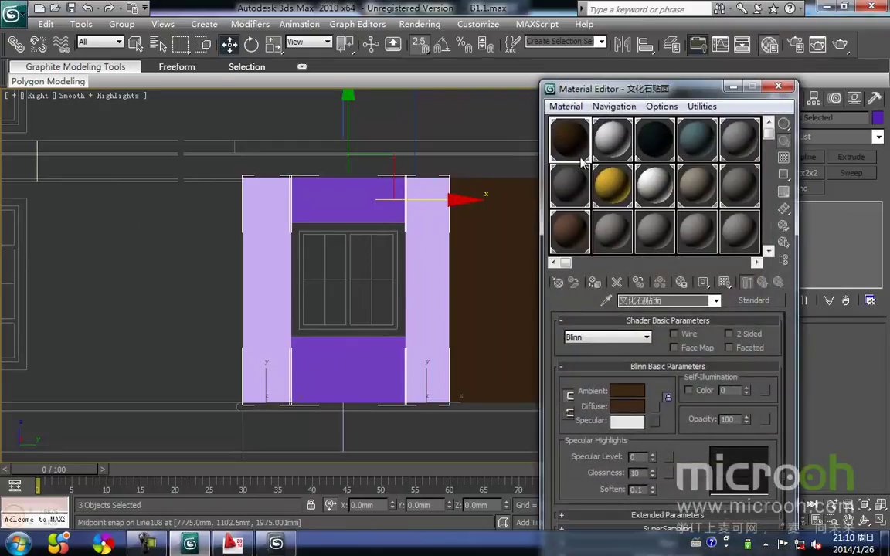
click(595, 282)
click(732, 88)
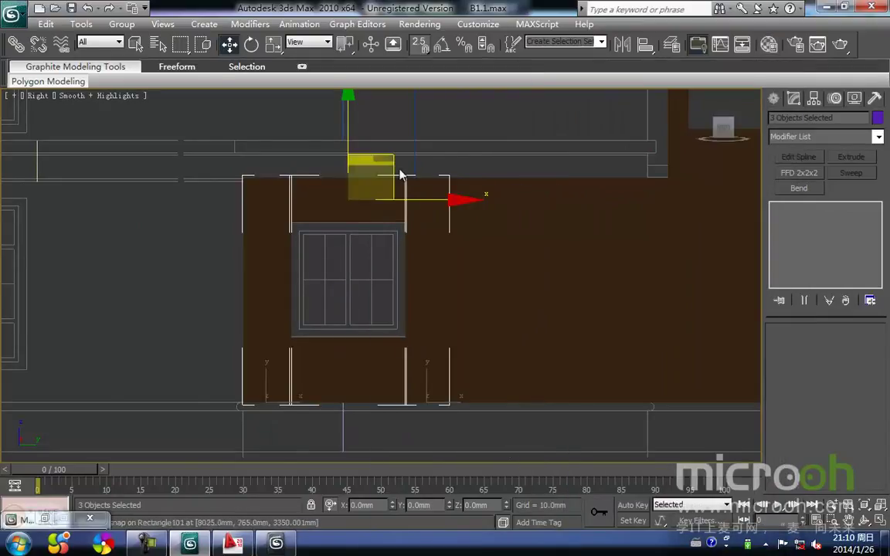